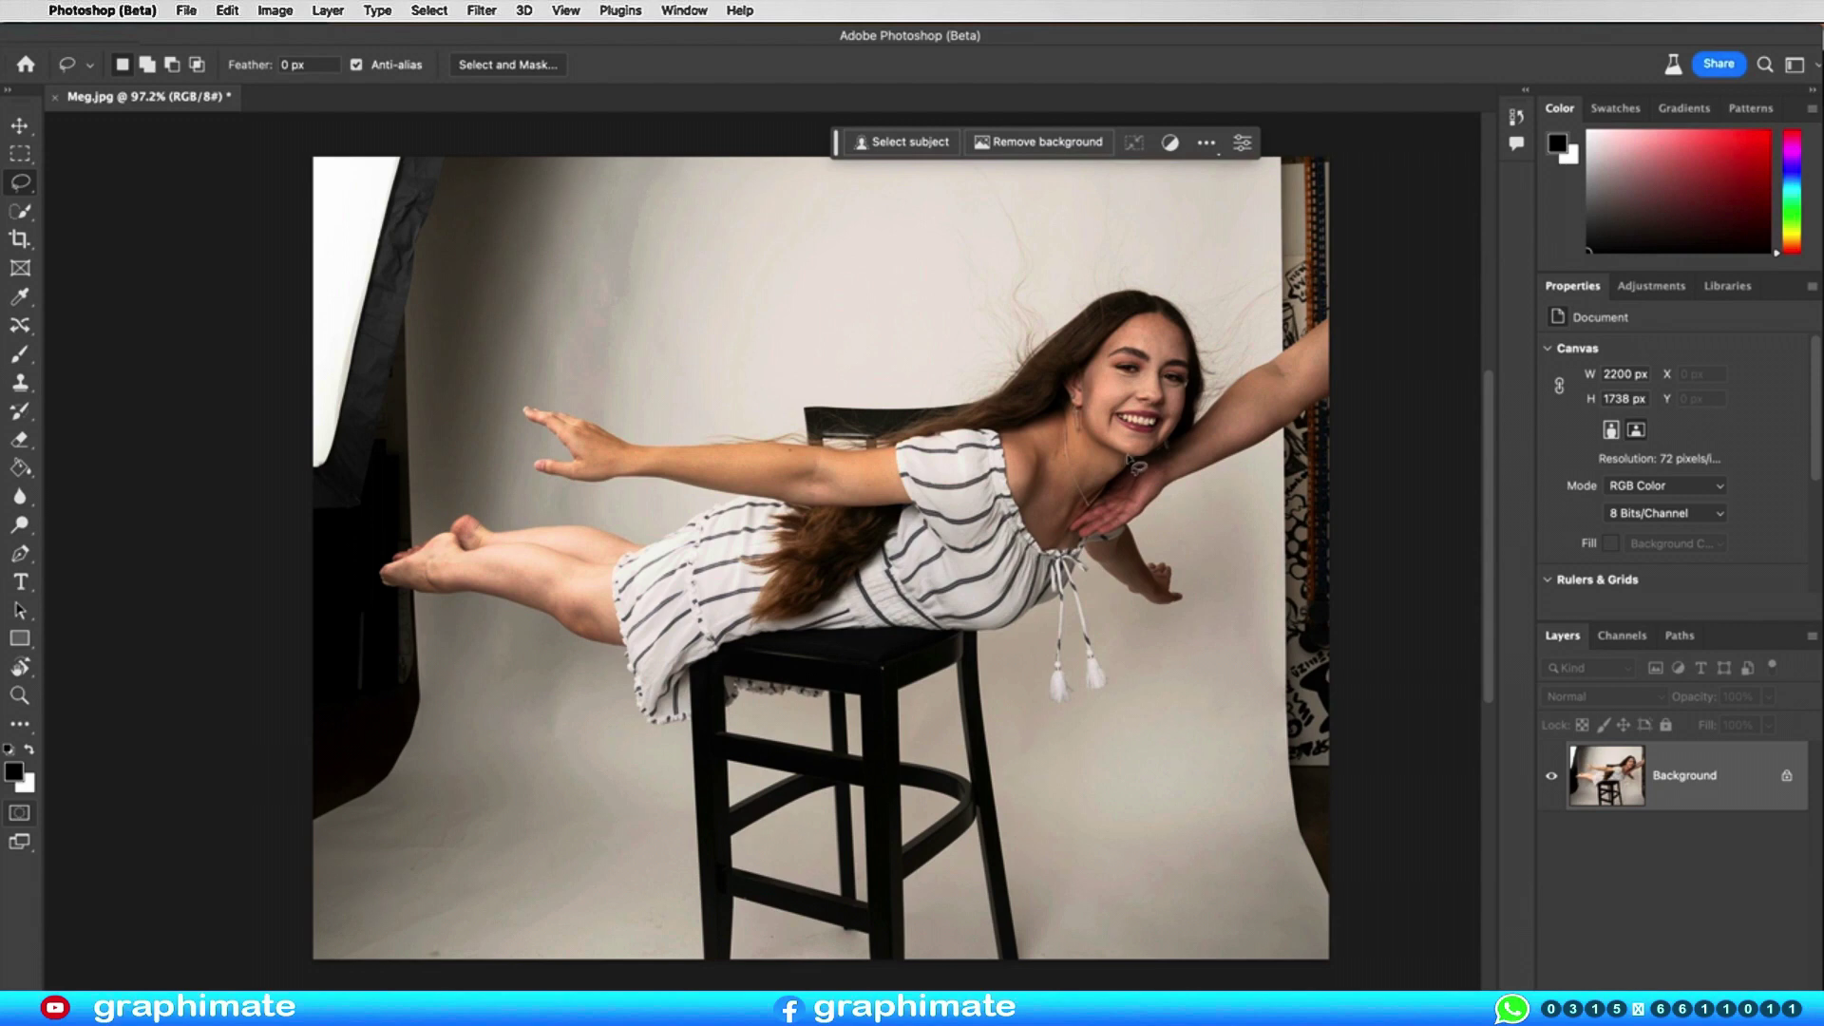
Step: Erase the helper's supporting arm by lassoing it and running Generative Fill with an empty prompt
{"action": "mouse_move", "coordinate": [1133, 466]}
{"action": "left_mouse_down"}
{"action": "mouse_move", "coordinate": [1073, 549]}
{"action": "mouse_move", "coordinate": [1353, 361]}
{"action": "mouse_move", "coordinate": [1359, 328]}
{"action": "mouse_move", "coordinate": [1325, 302]}
{"action": "mouse_move", "coordinate": [1138, 460]}
{"action": "left_mouse_up"}
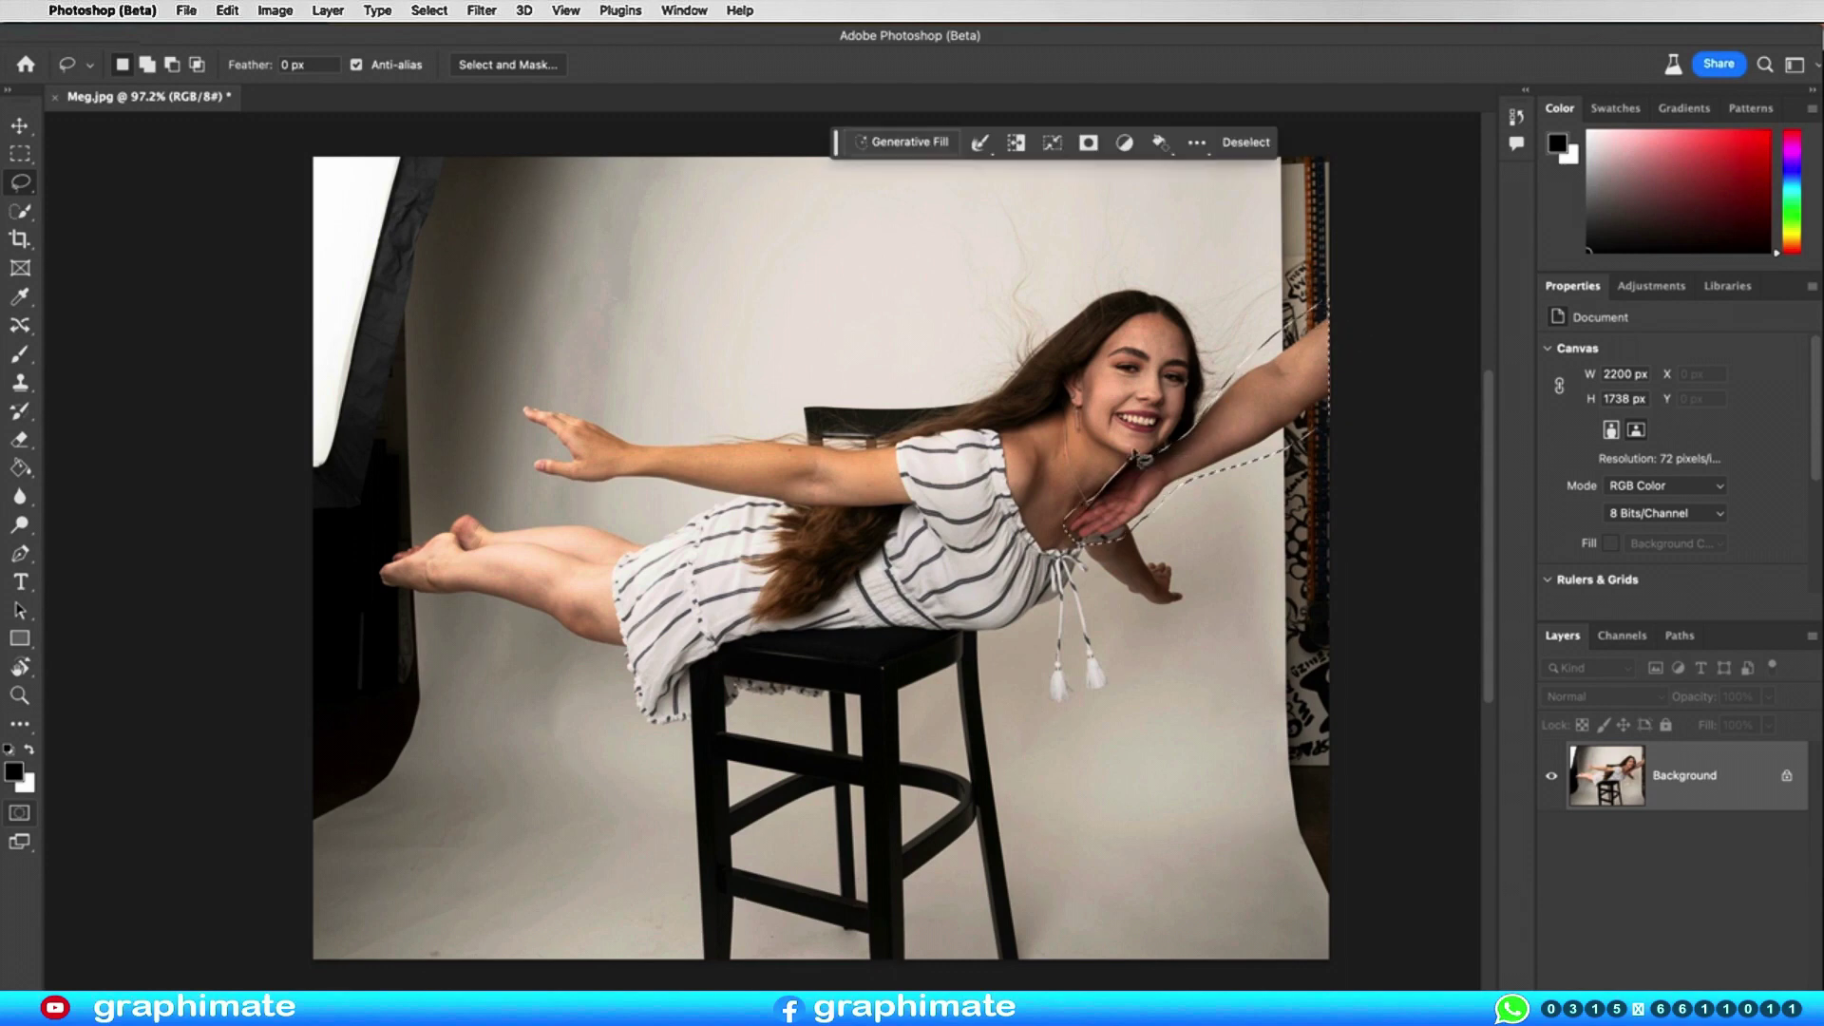
{"action": "left_click", "coordinate": [884, 142]}
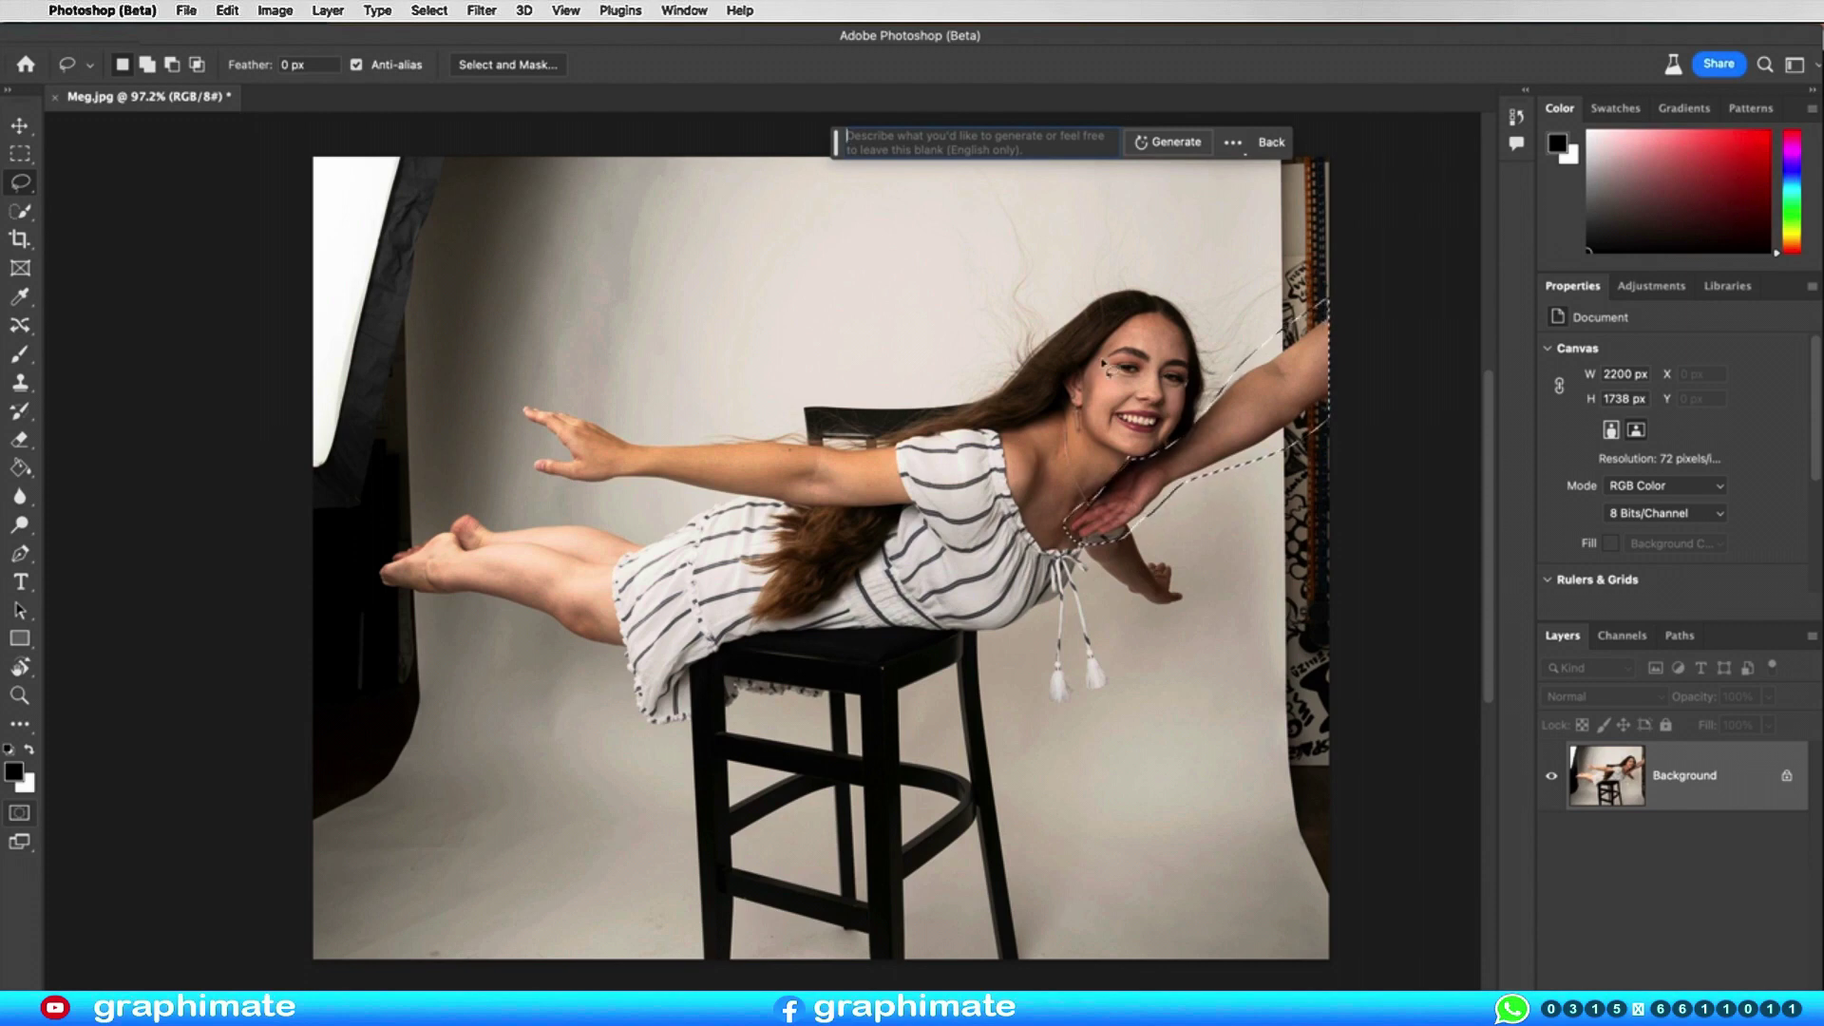
{"action": "left_click", "coordinate": [1169, 142]}
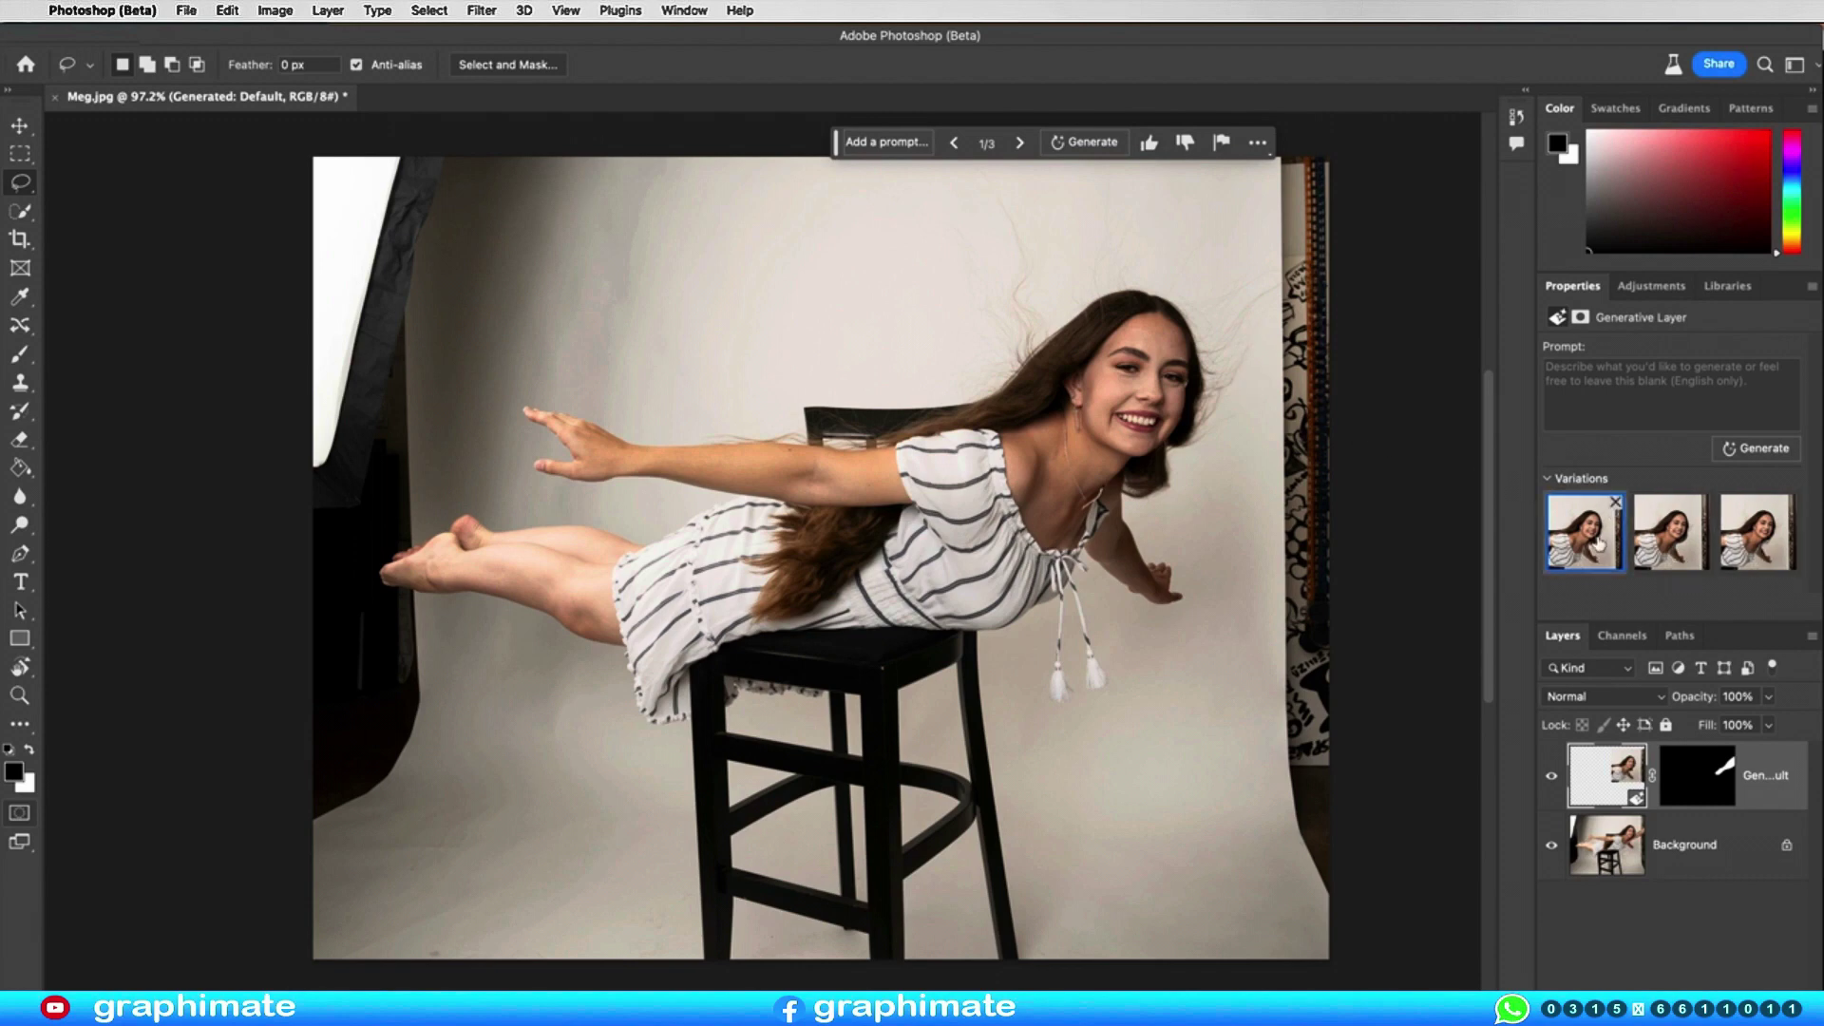
Step: Compare the three generated shoulder variations and settle on the second one
{"action": "left_click", "coordinate": [1655, 550]}
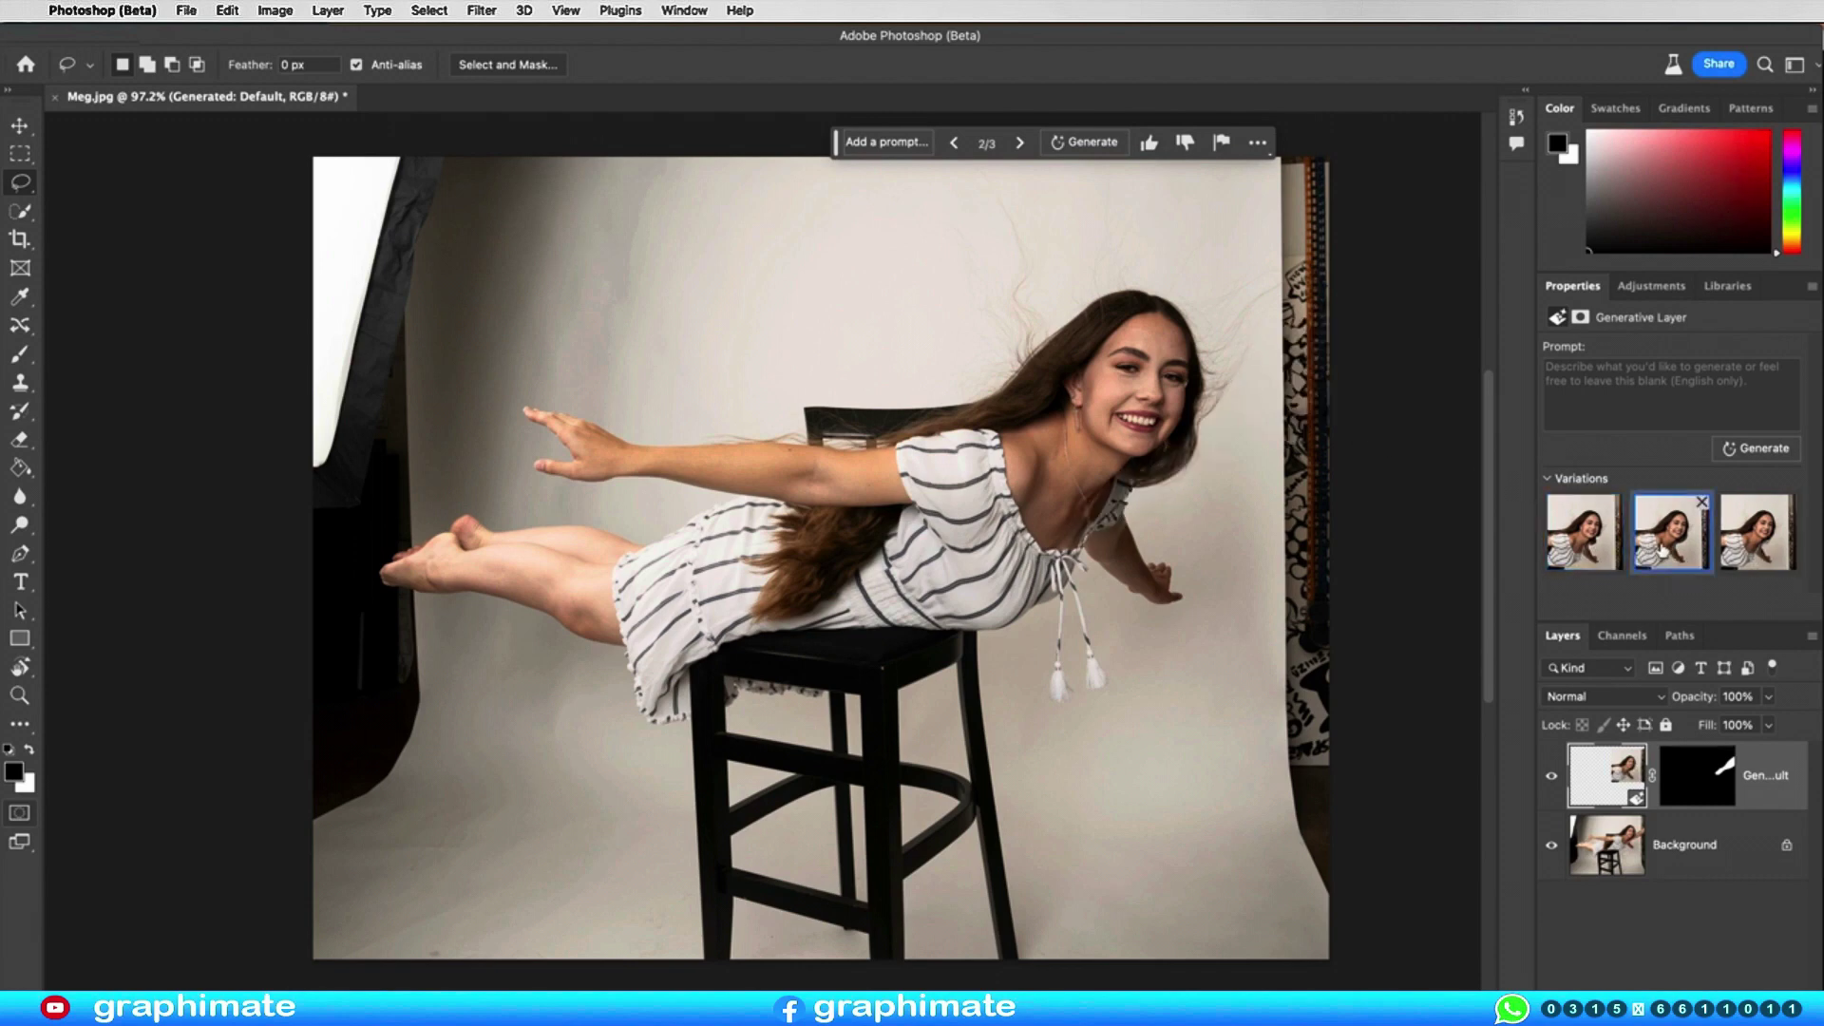
{"action": "left_click", "coordinate": [1581, 532]}
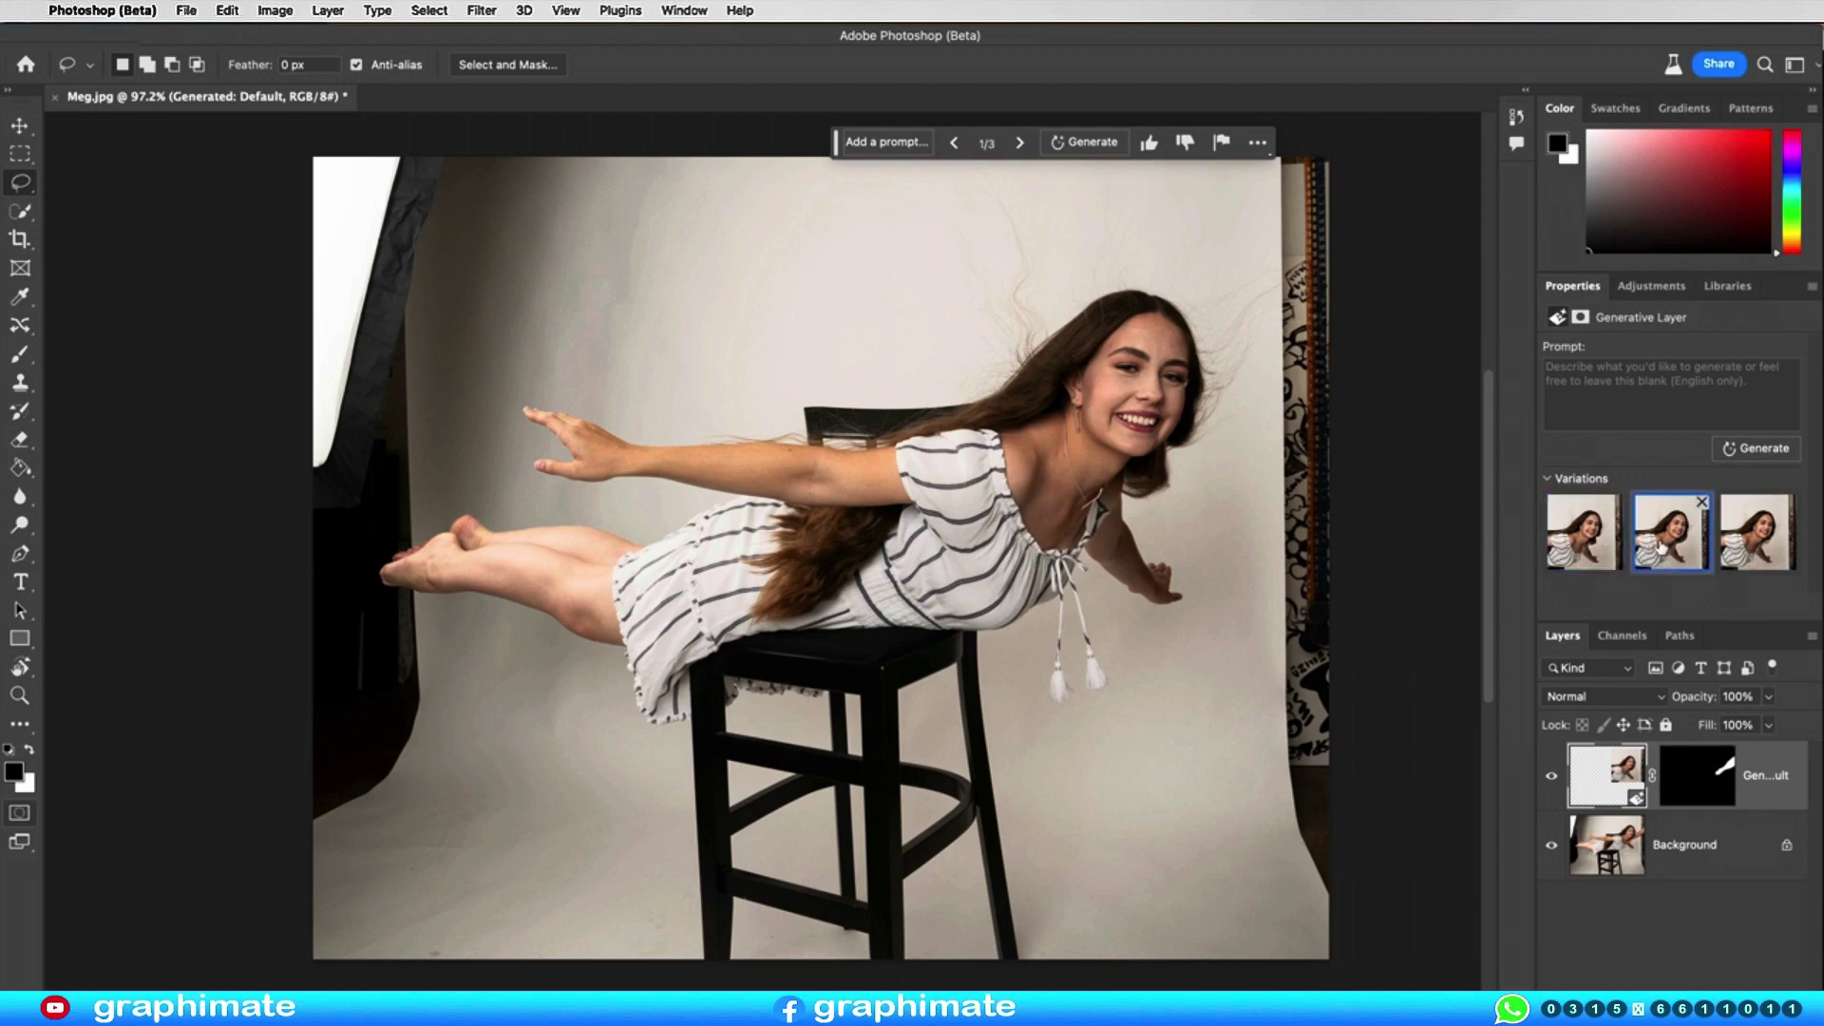
{"action": "left_click", "coordinate": [1661, 548]}
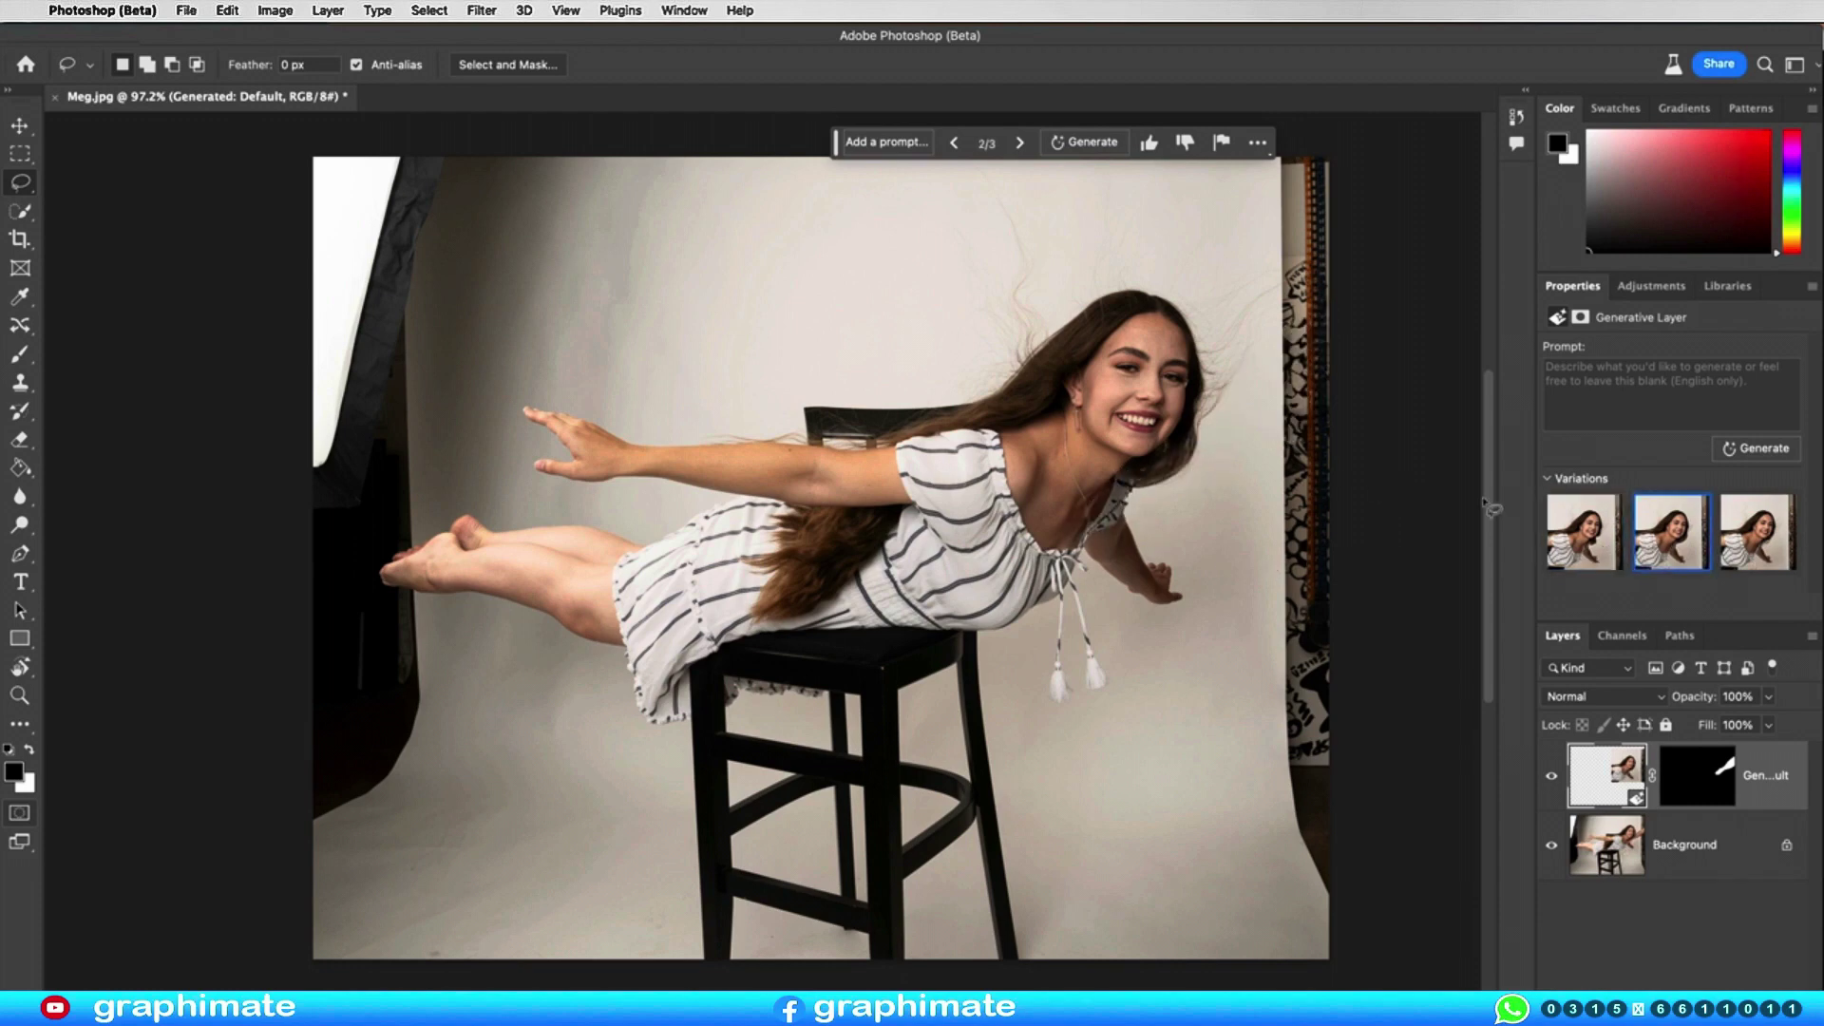
{"action": "left_click", "coordinate": [1753, 537]}
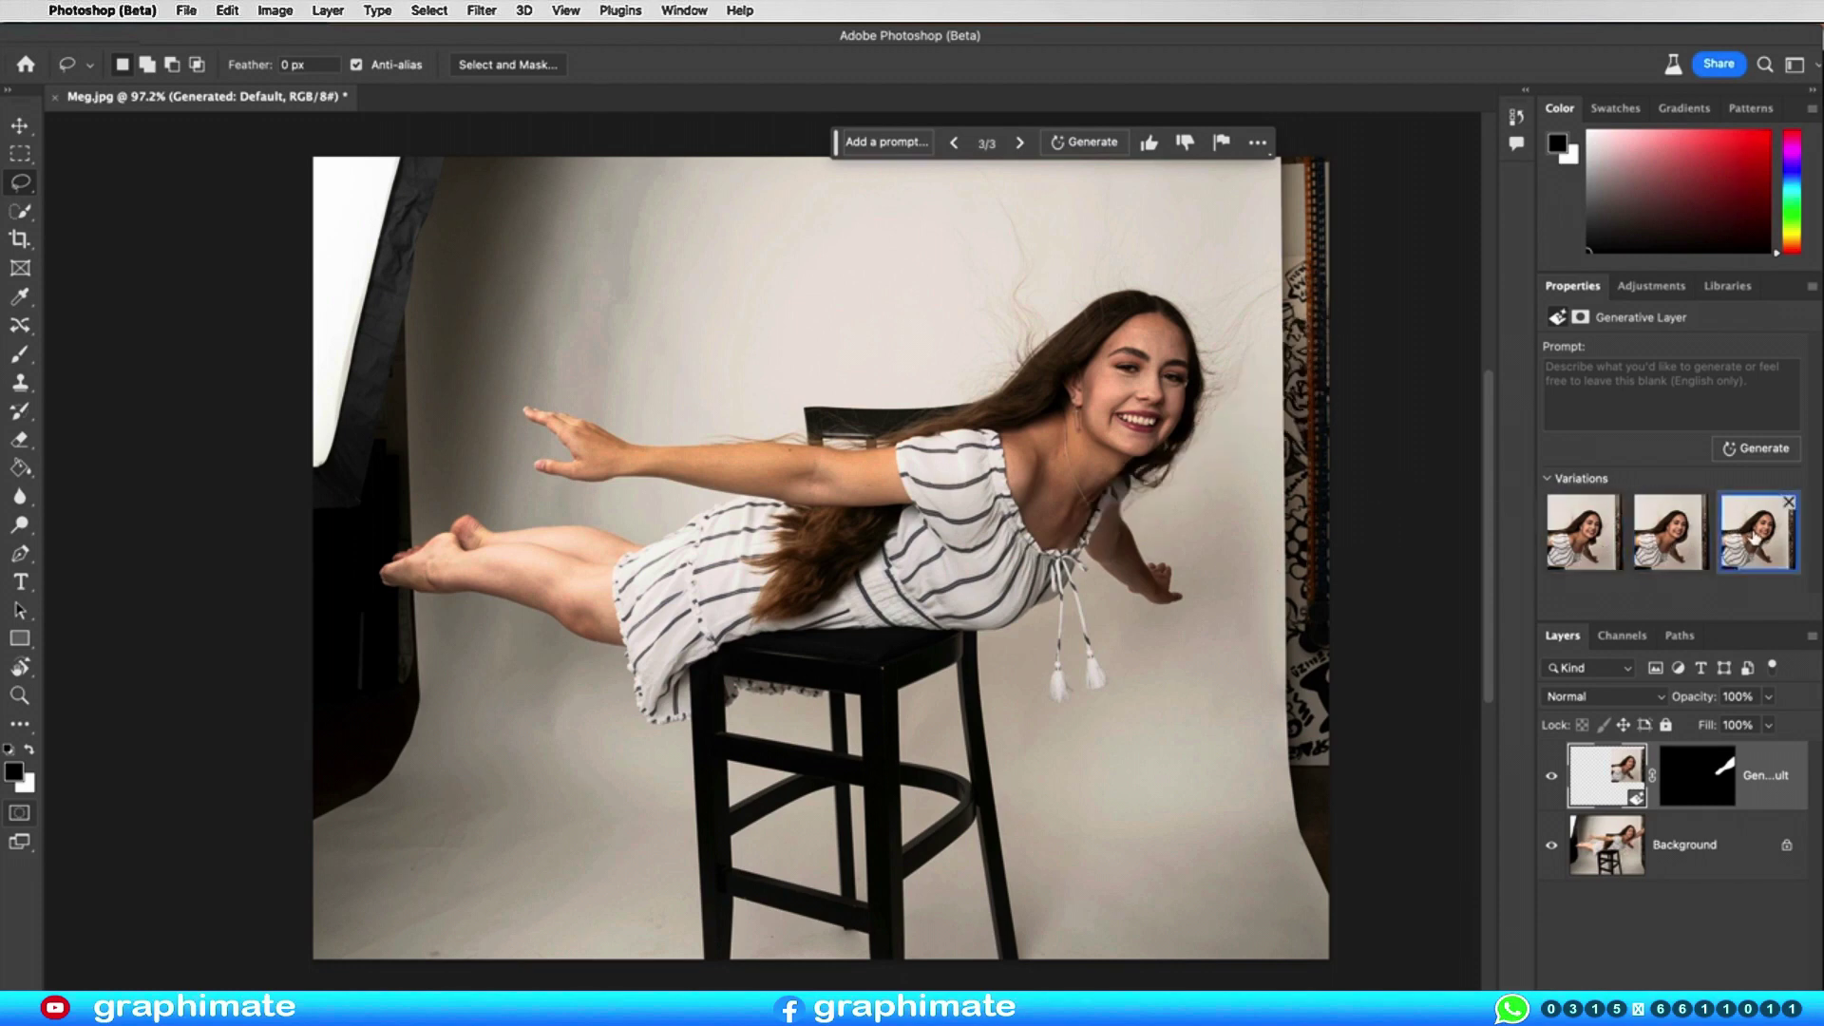
{"action": "left_click", "coordinate": [1687, 540]}
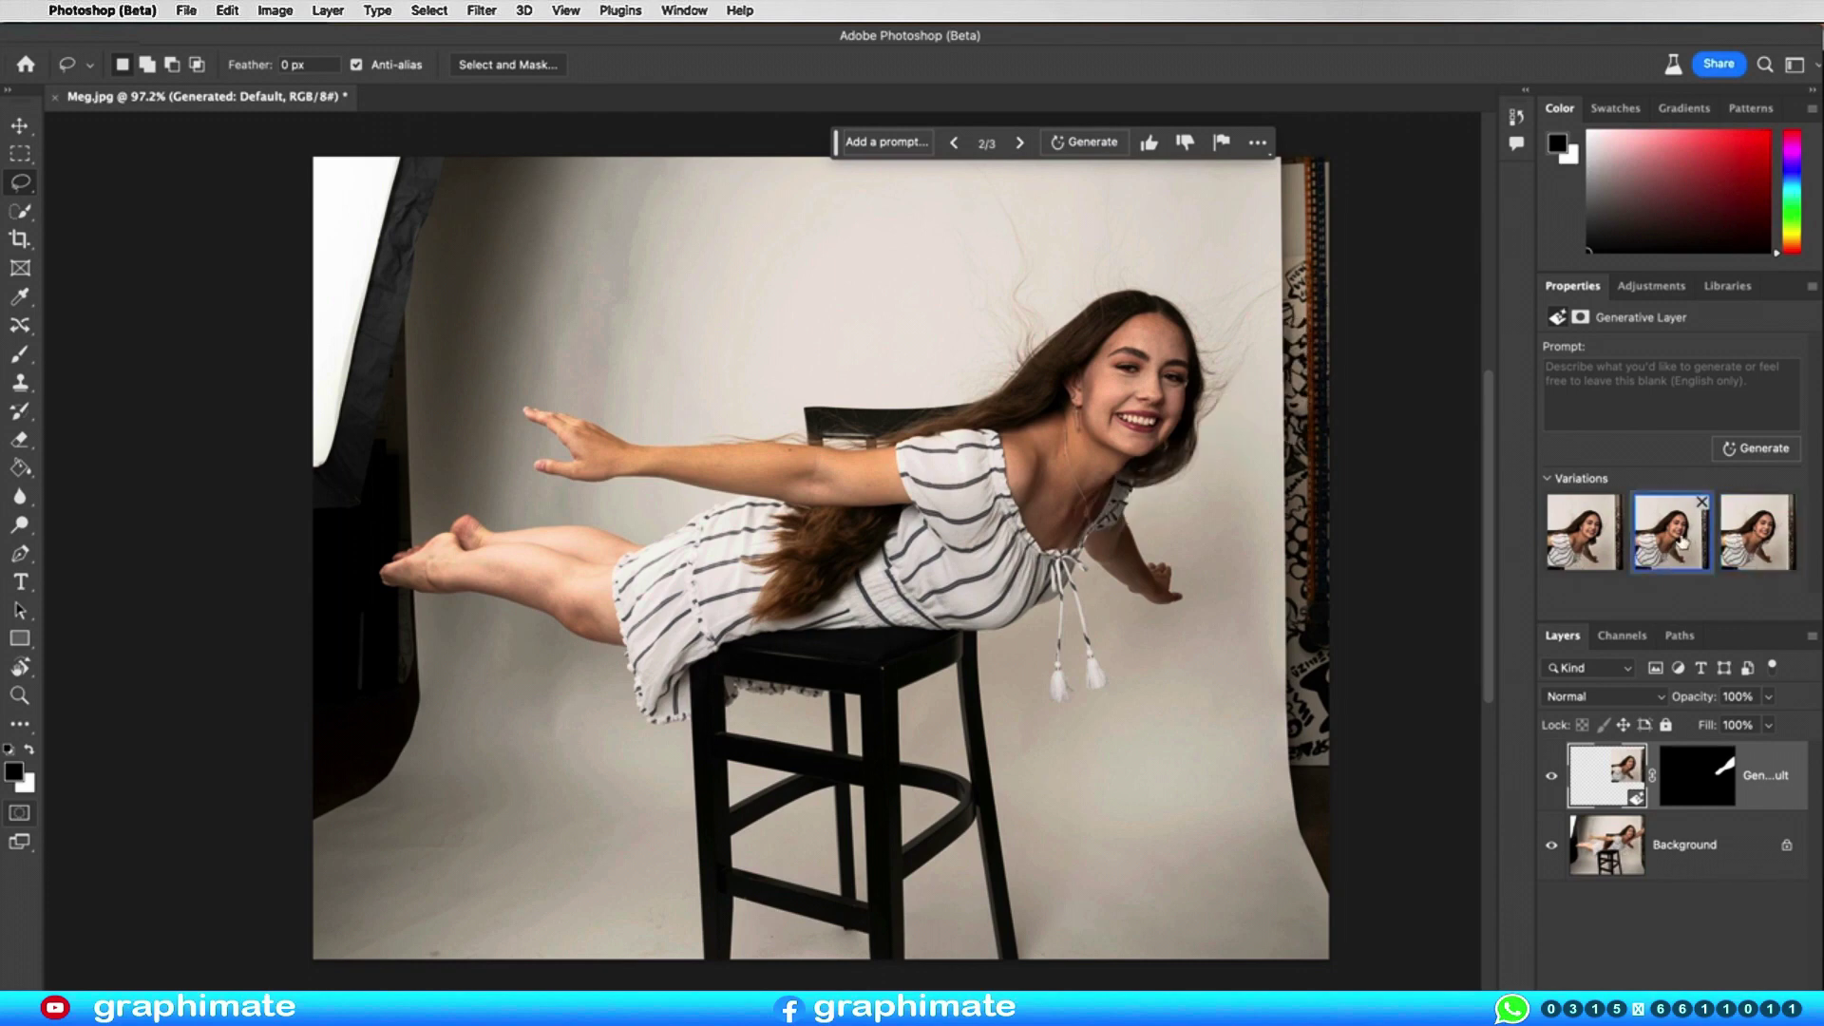
{"action": "left_click", "coordinate": [1727, 537]}
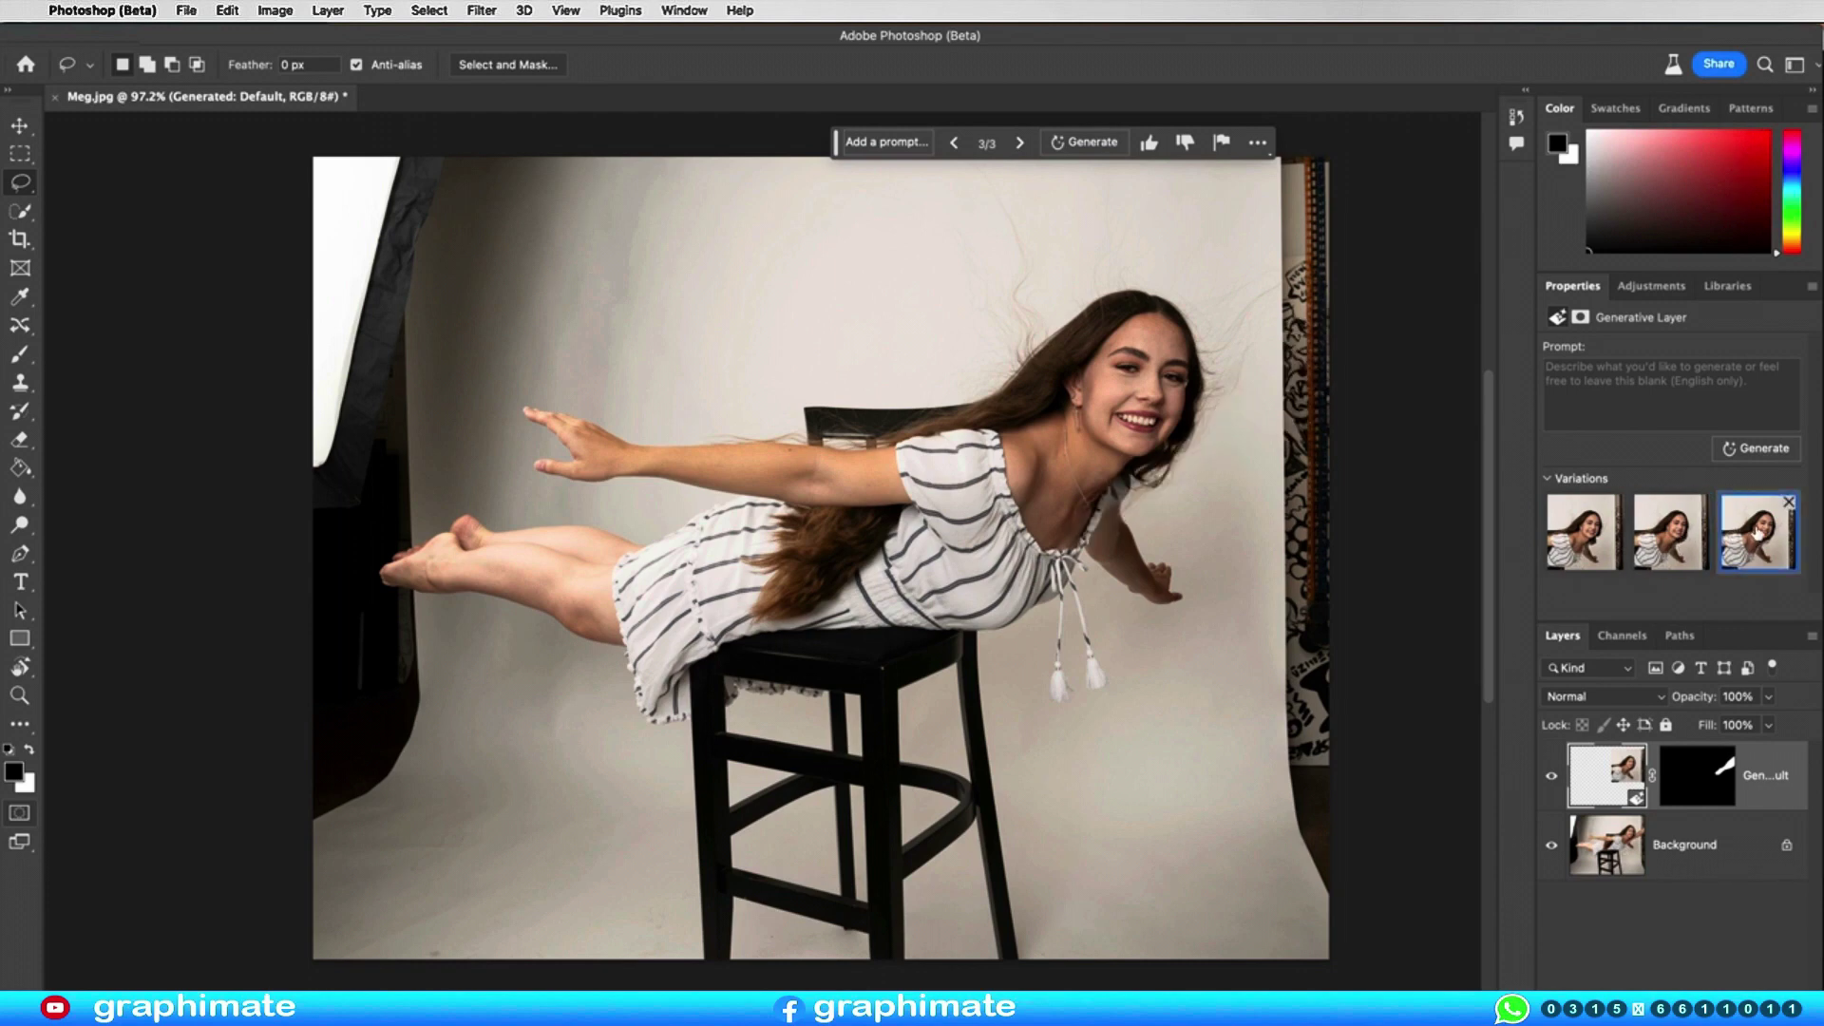
{"action": "left_click", "coordinate": [1687, 539]}
{"action": "left_click", "coordinate": [1748, 543]}
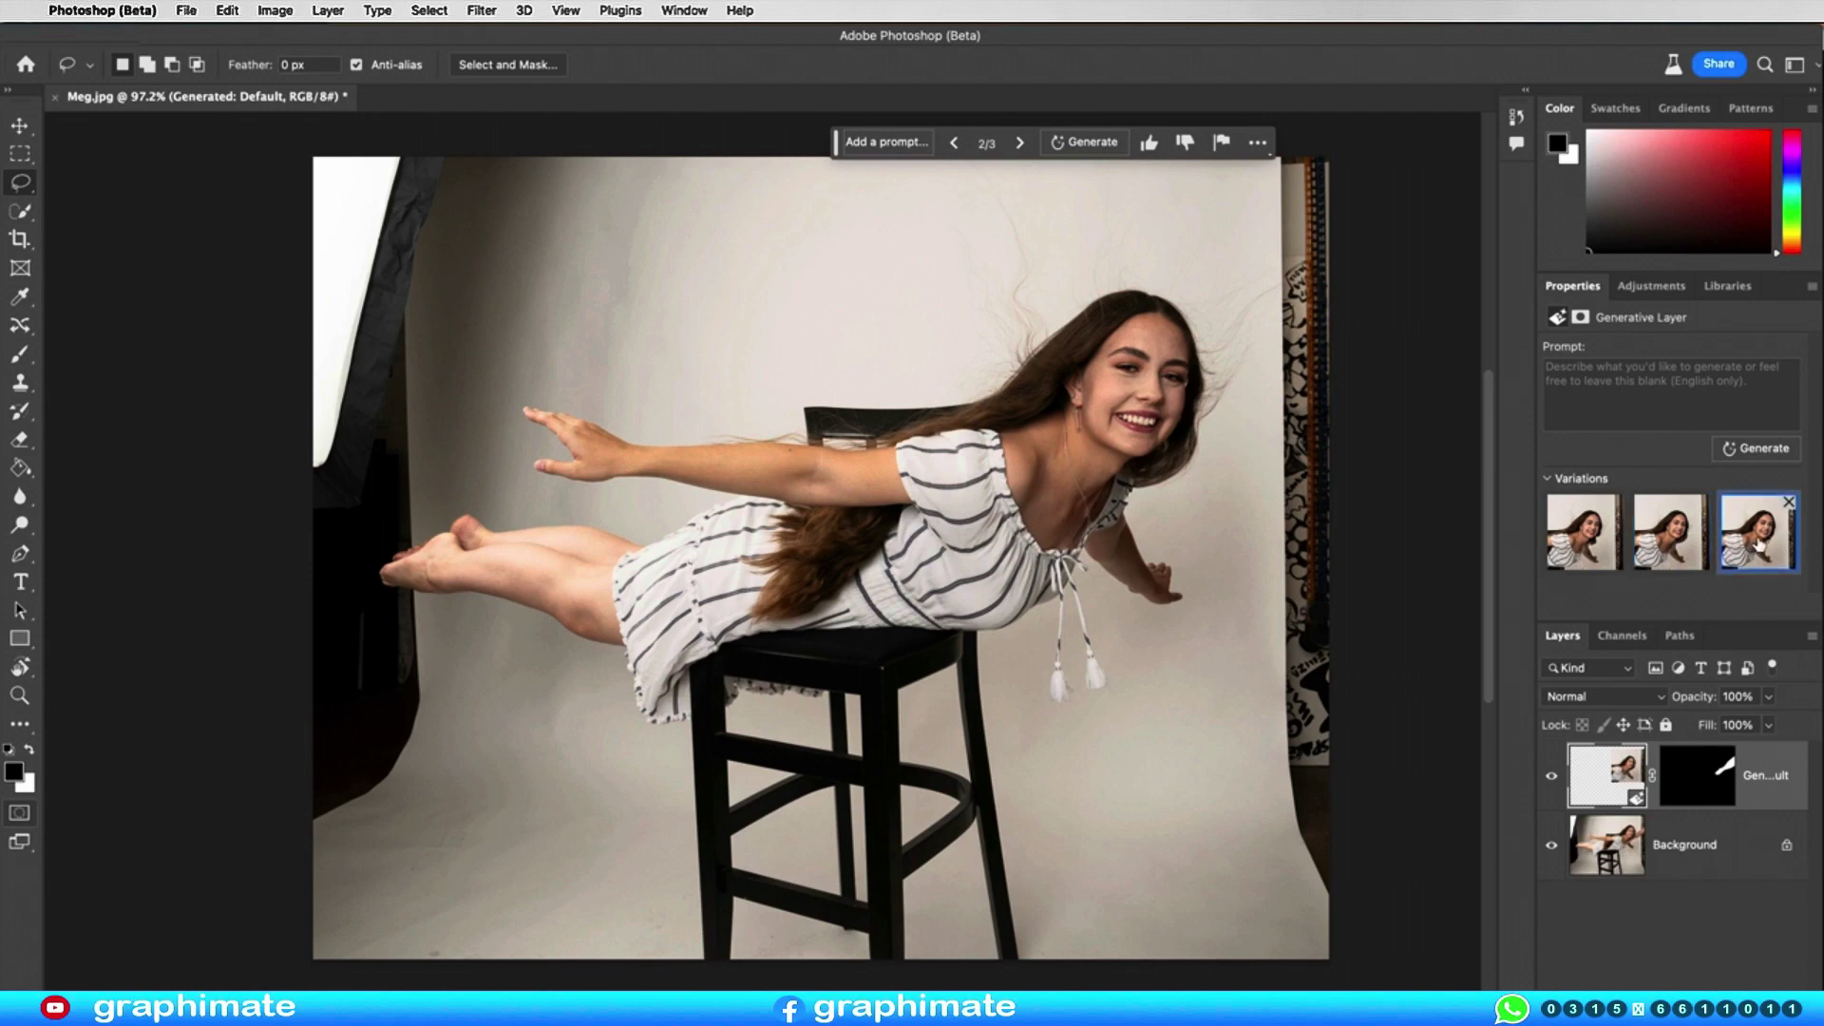
{"action": "left_click", "coordinate": [1686, 539]}
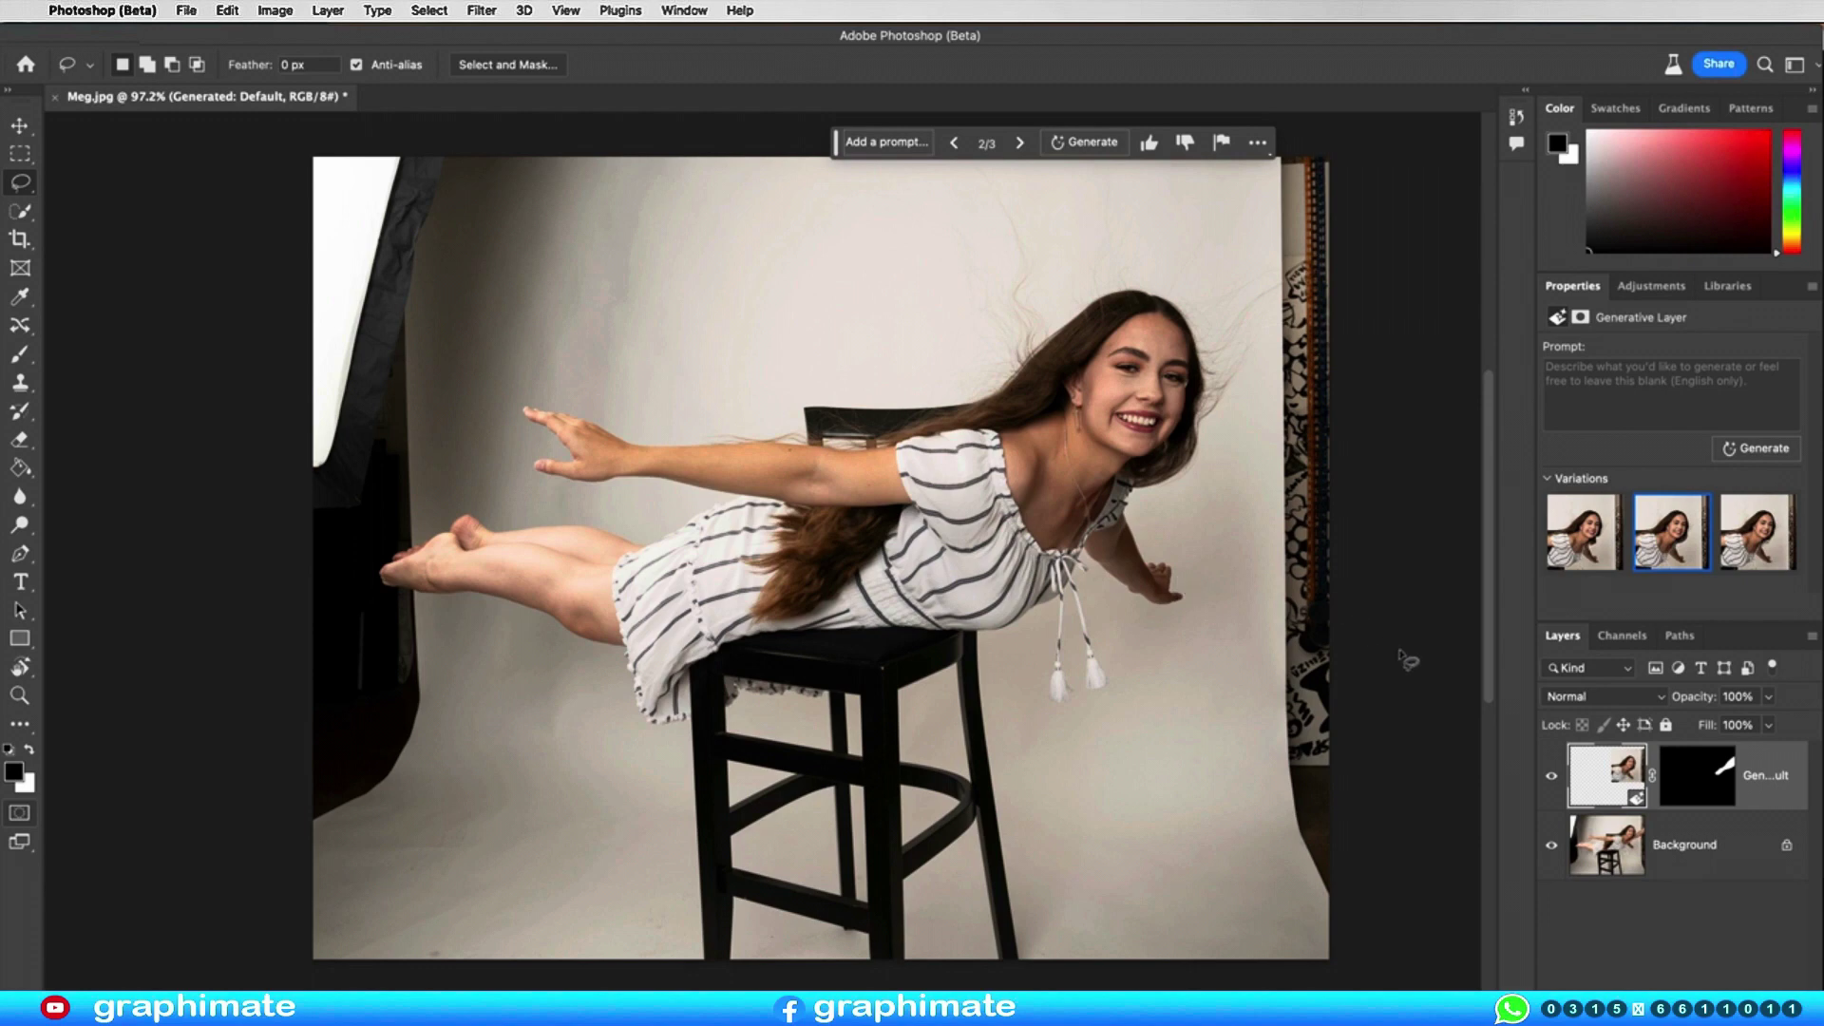
Step: Merge the generated layer into the Background layer
{"action": "left_click", "coordinate": [1713, 845]}
{"action": "left_click", "coordinate": [1596, 781], "text": "shift"}
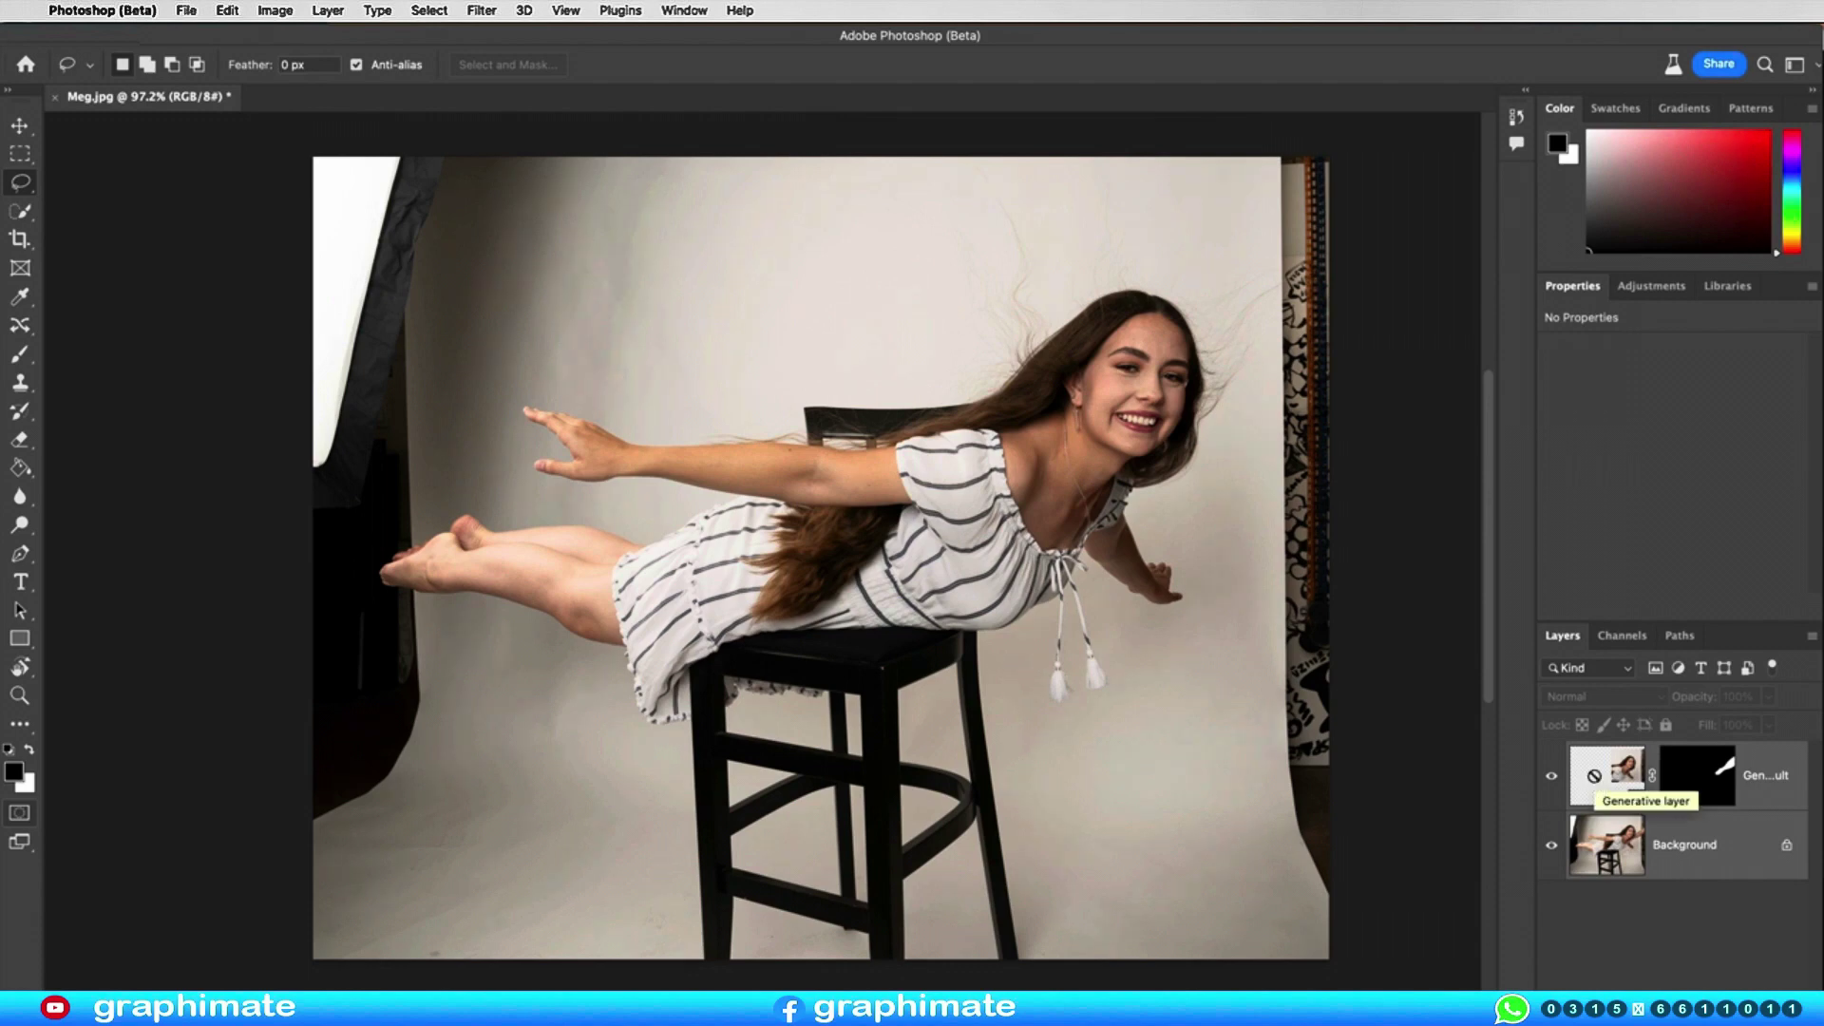
{"action": "key", "text": "ctrl+e"}
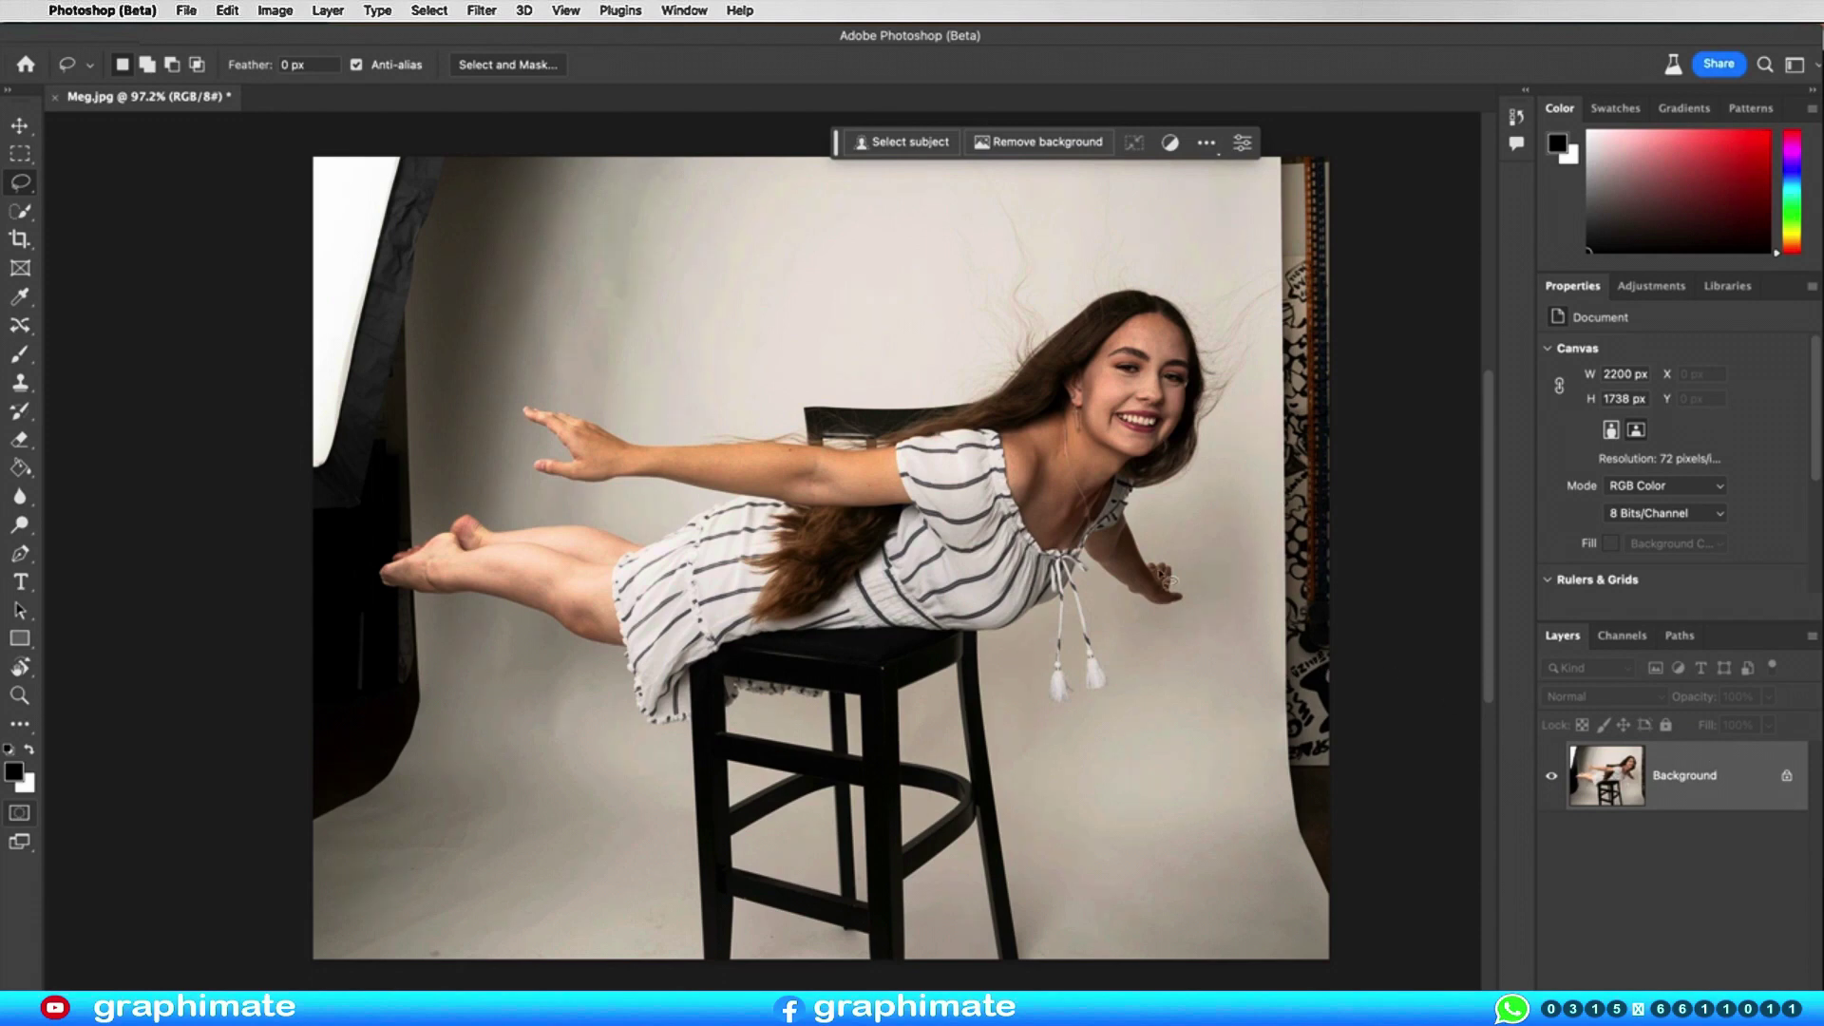
Step: Crop outward to enlarge the canvas to 2907 × 2189 px, adding white space left and below
{"action": "key", "text": "c"}
{"action": "left_click_drag", "start_coordinate": [314, 957], "coordinate": [575, 854]}
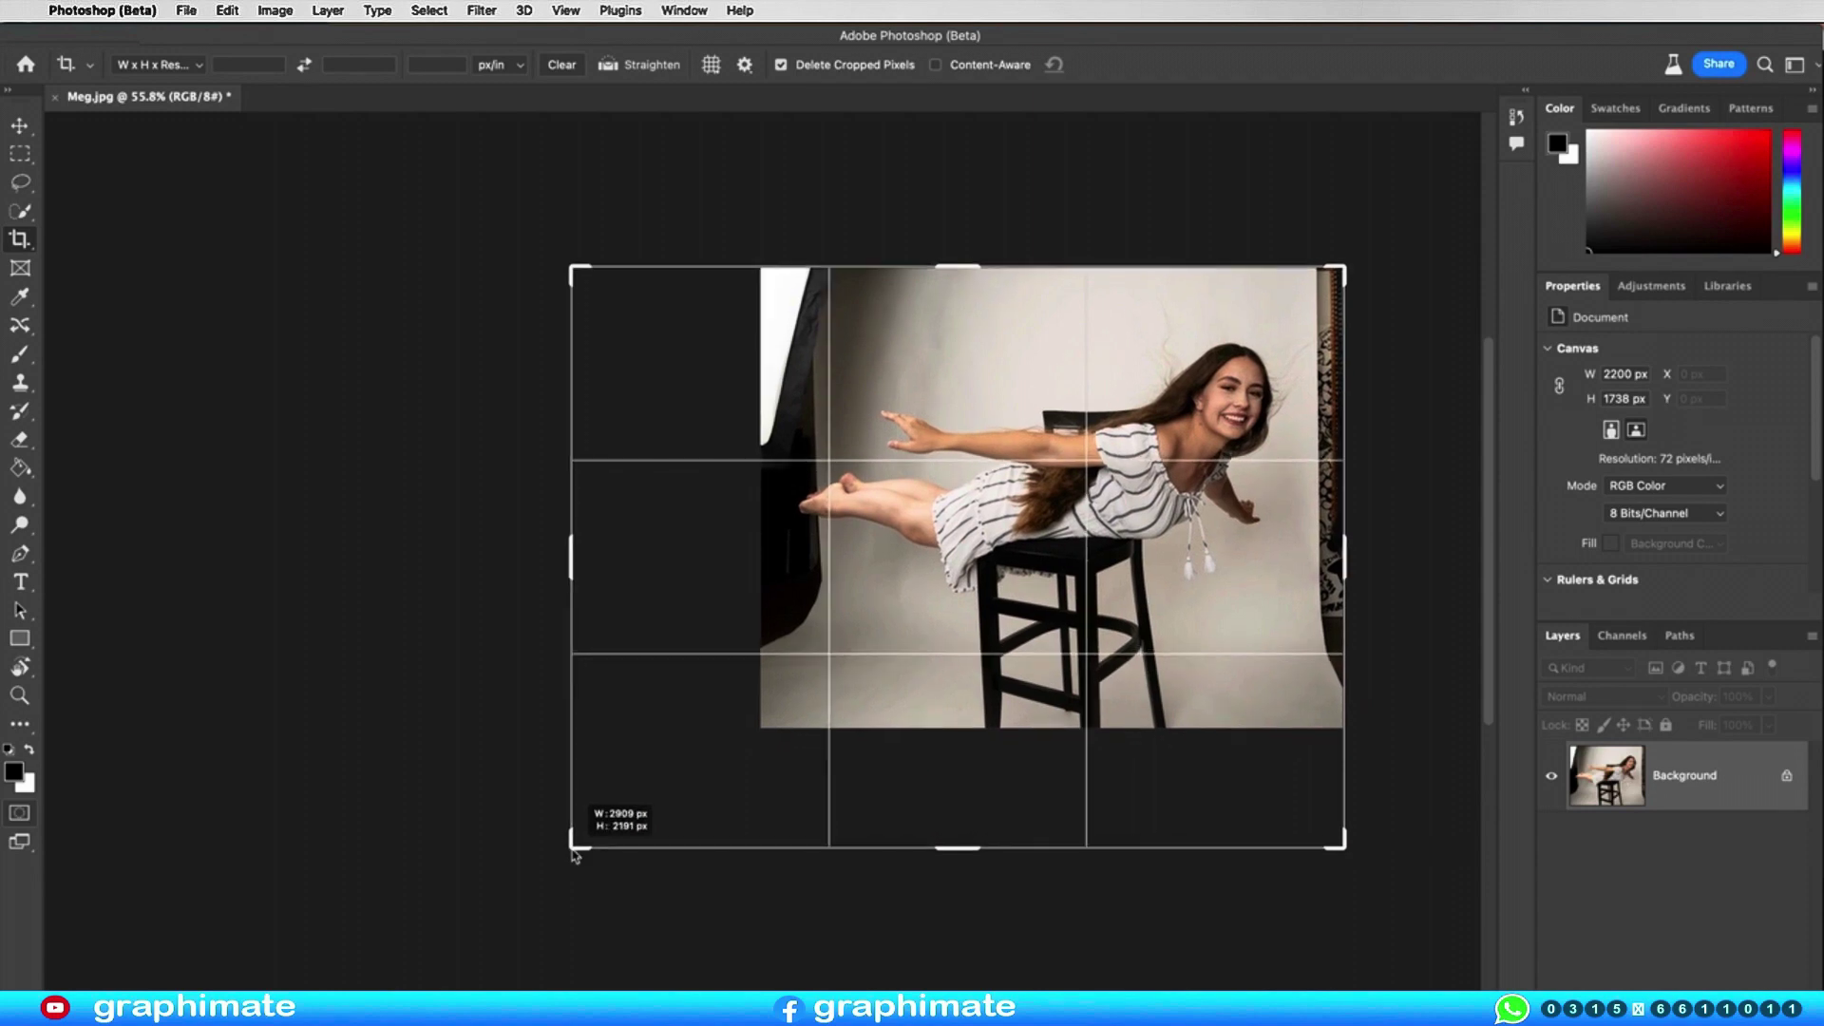
{"action": "key", "text": "Return"}
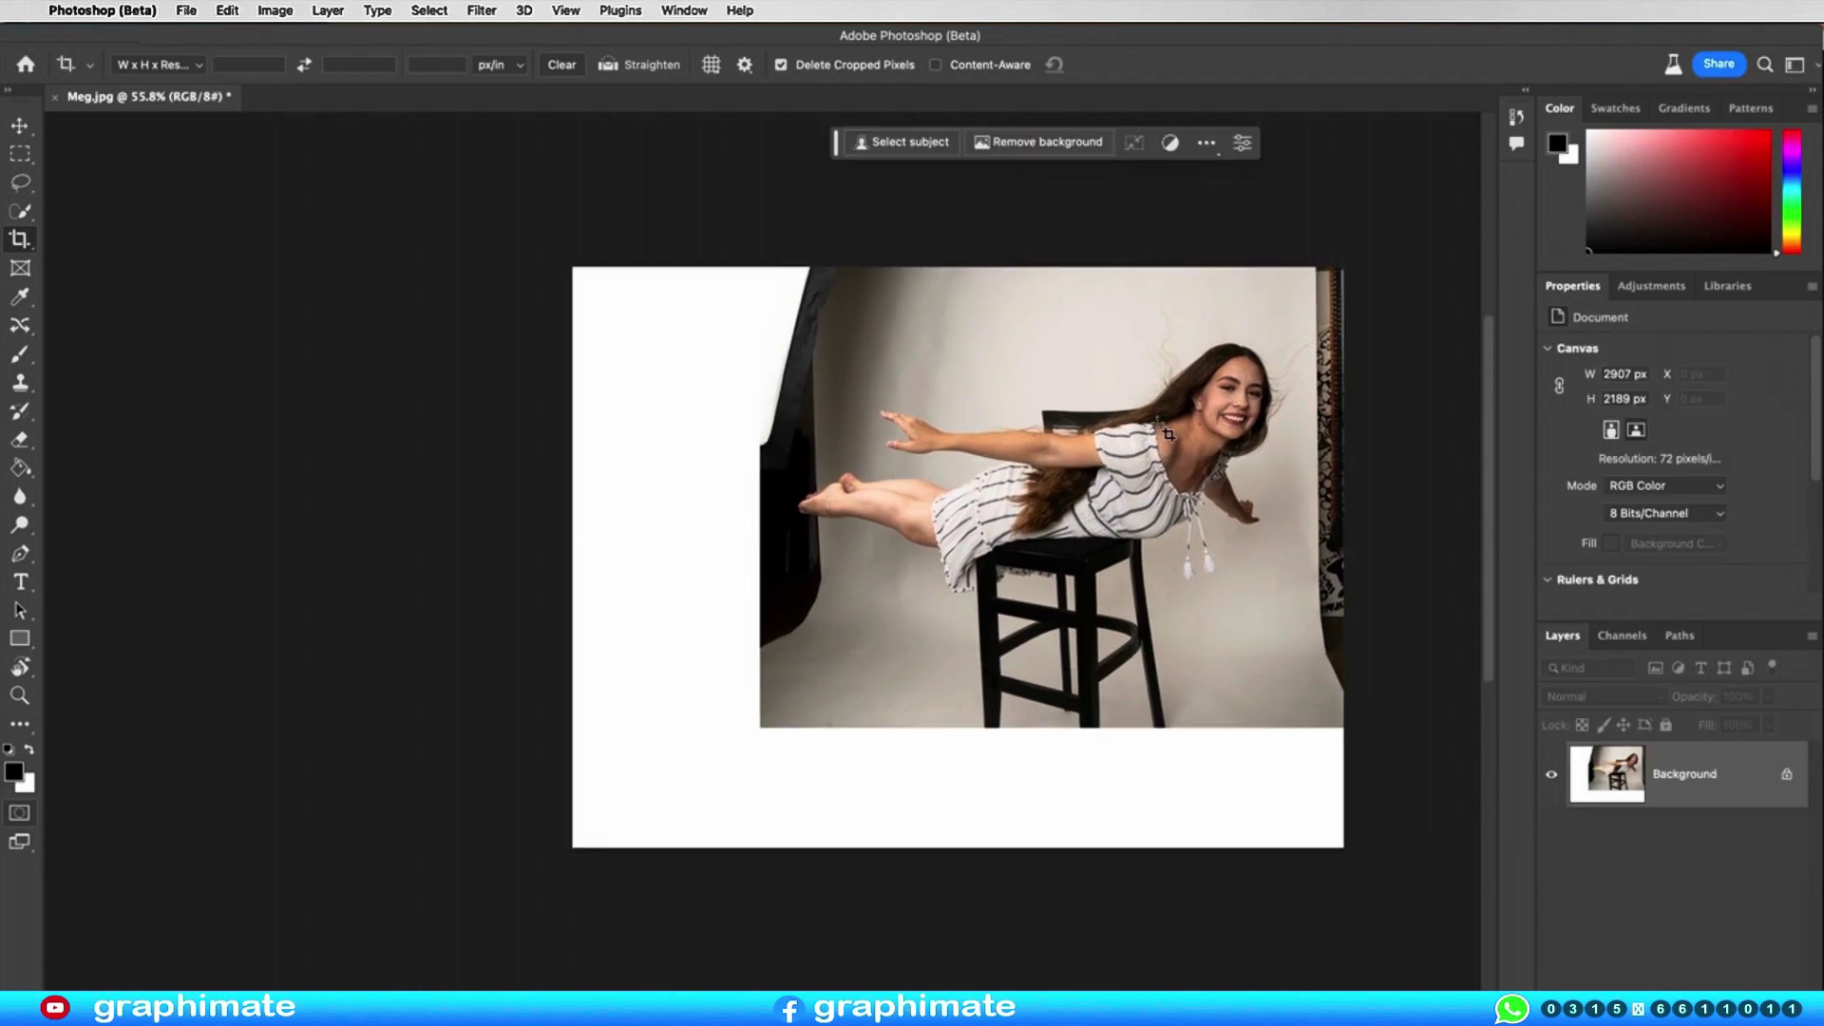
{"action": "scroll", "coordinate": [1147, 434], "scroll_direction": "up", "scroll_amount": 2}
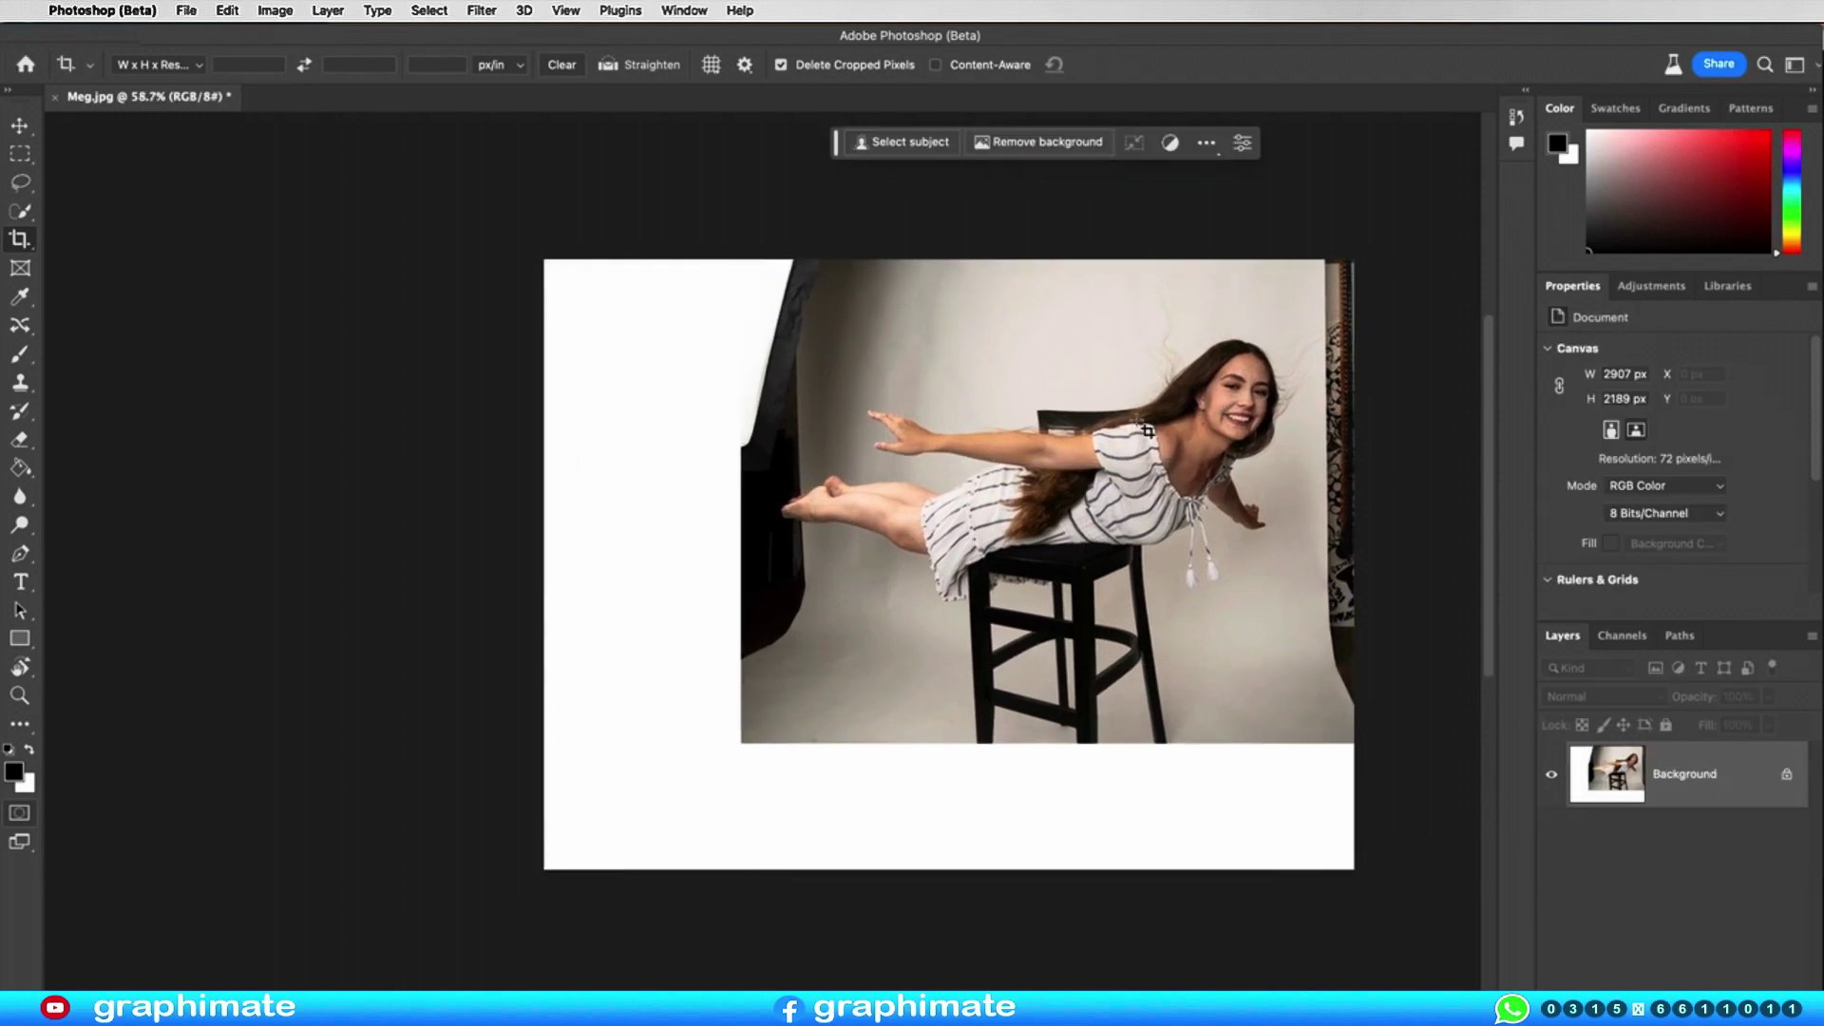
{"action": "scroll", "coordinate": [1146, 434], "scroll_direction": "up", "scroll_amount": 2}
{"action": "scroll", "coordinate": [1266, 427], "scroll_direction": "up", "scroll_amount": 2}
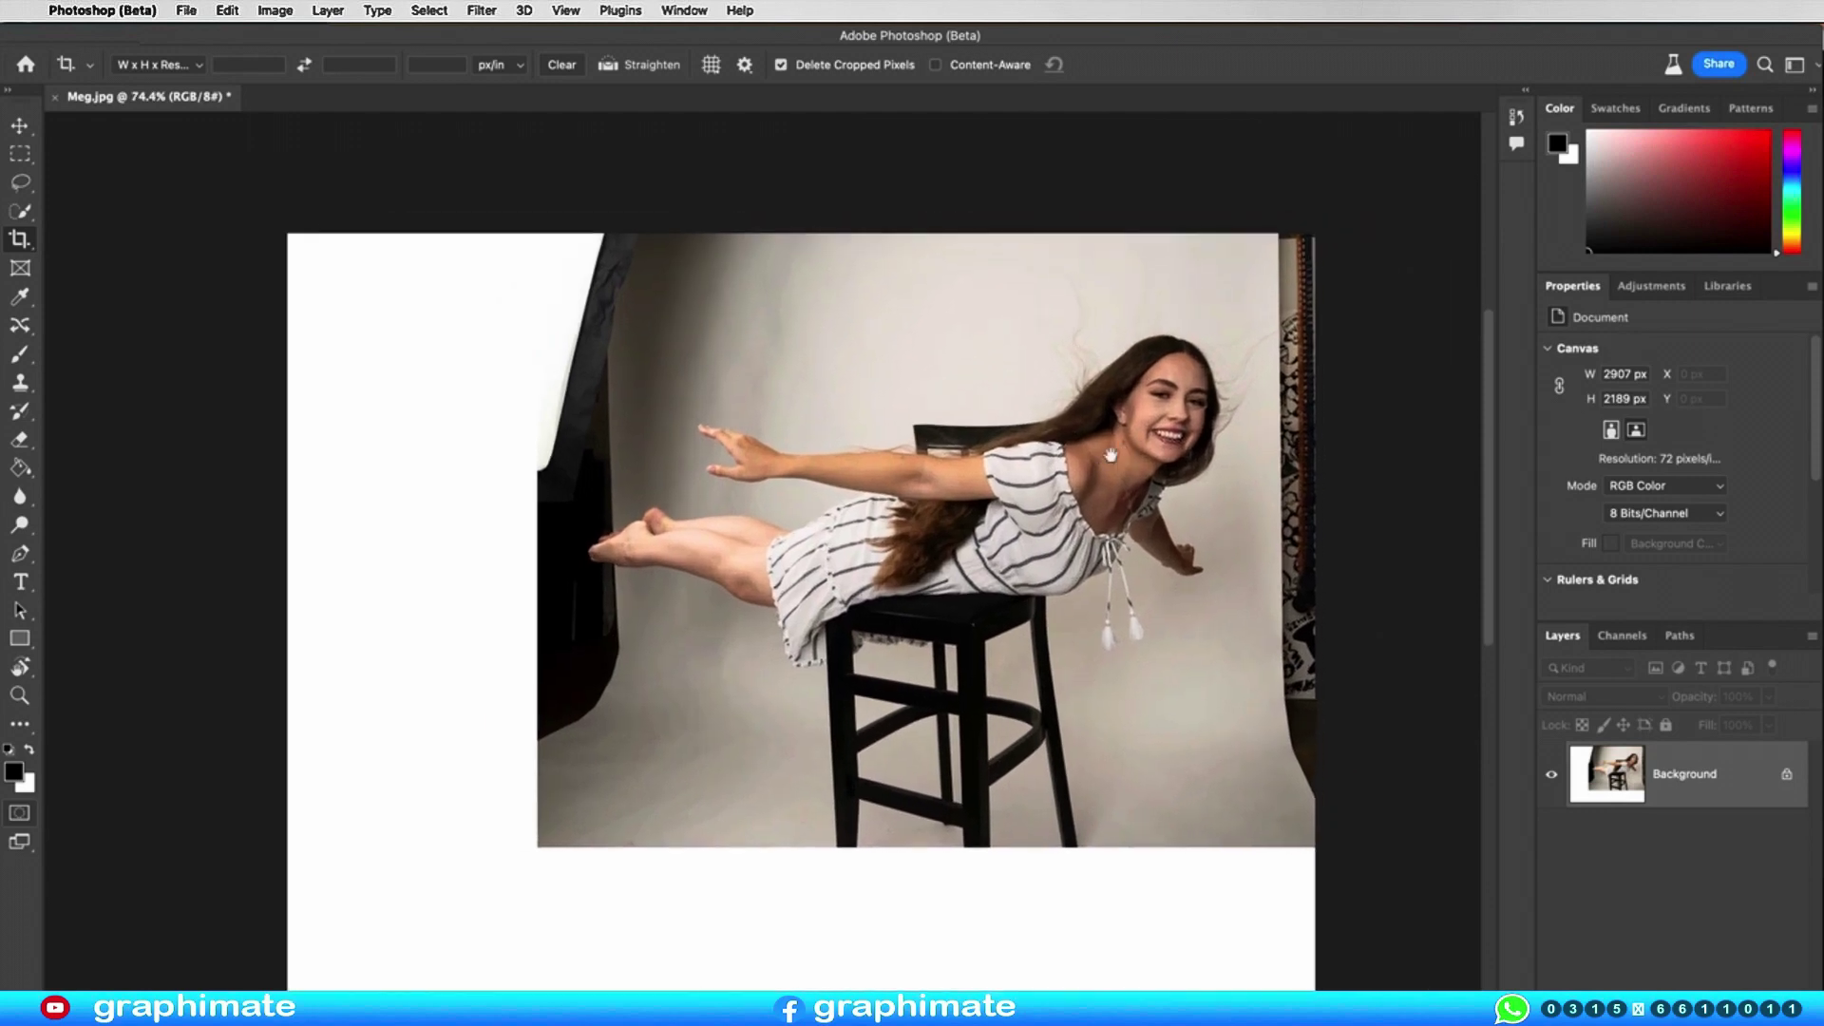
{"action": "scroll", "coordinate": [1216, 437], "scroll_direction": "up", "scroll_amount": 2}
{"action": "scroll", "coordinate": [1140, 451], "scroll_direction": "up", "scroll_amount": 1}
{"action": "scroll", "coordinate": [1080, 467], "scroll_direction": "up", "scroll_amount": 2}
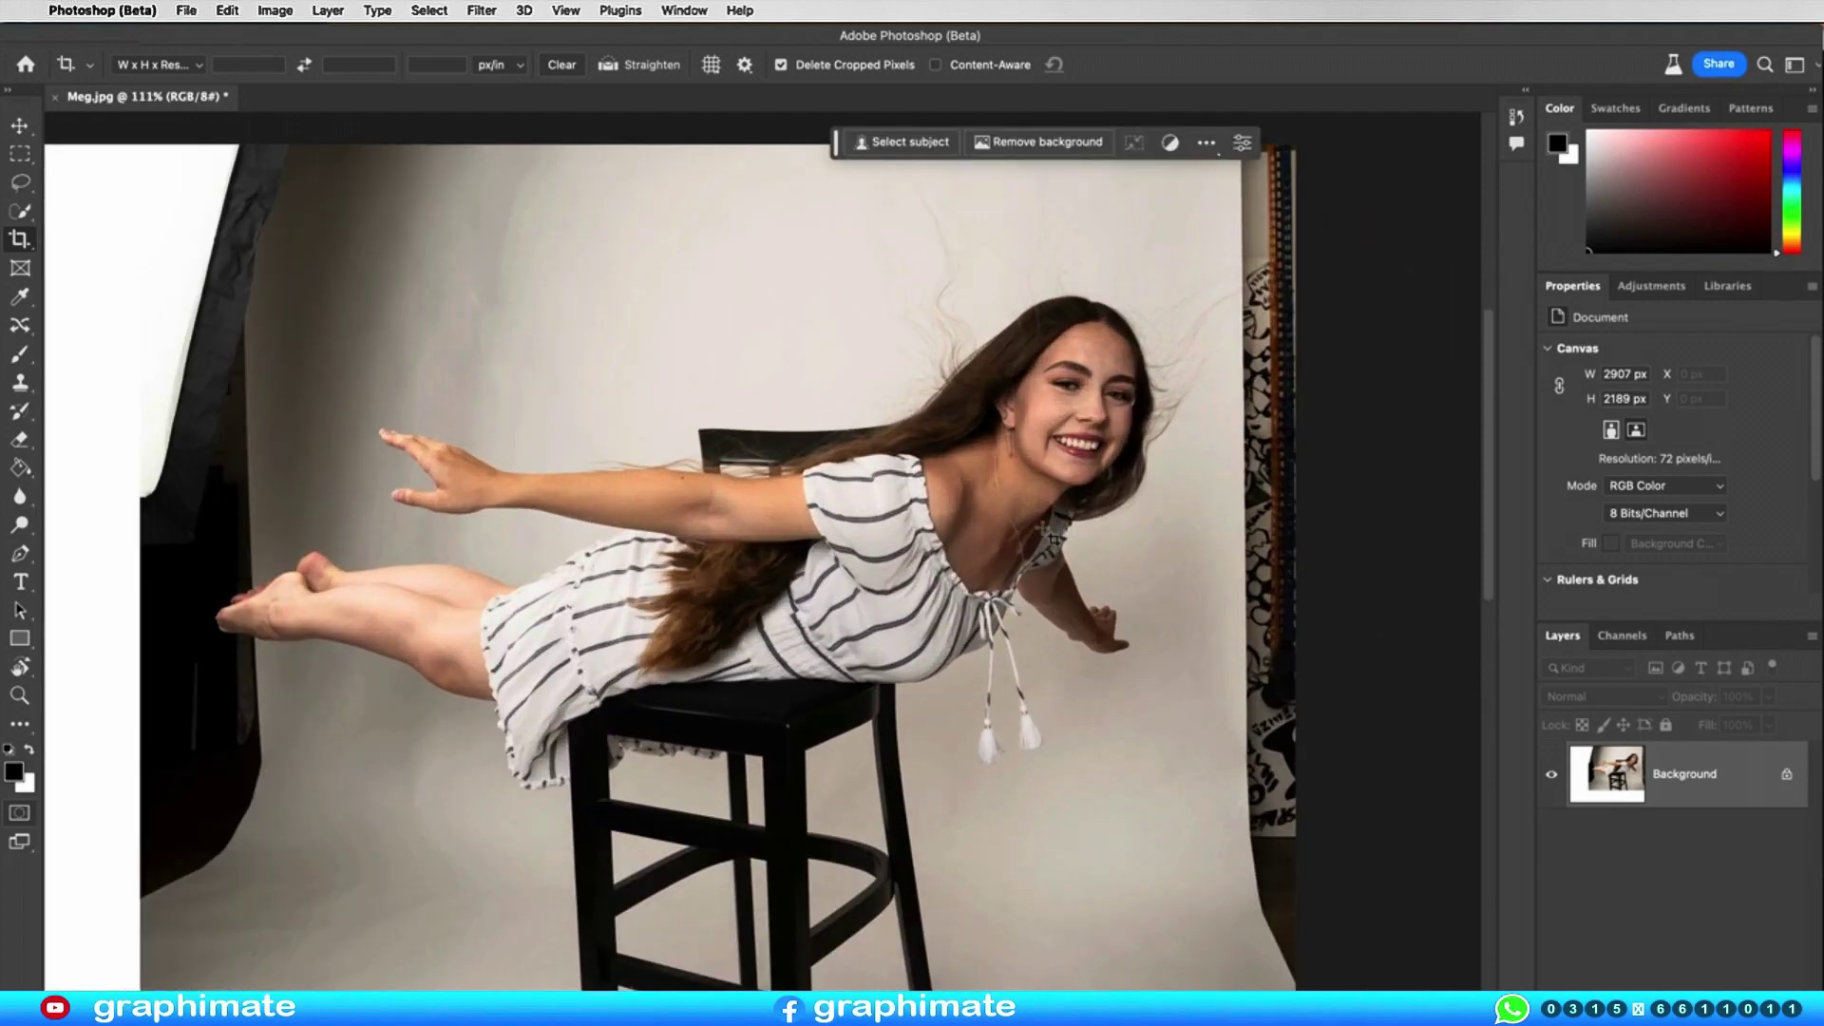
{"action": "scroll", "coordinate": [1073, 470], "scroll_direction": "down", "scroll_amount": 1}
Step: Select the woman with Select Subject set to Cloud (Detailed results), extending along the chair leg
{"action": "left_click", "coordinate": [20, 211]}
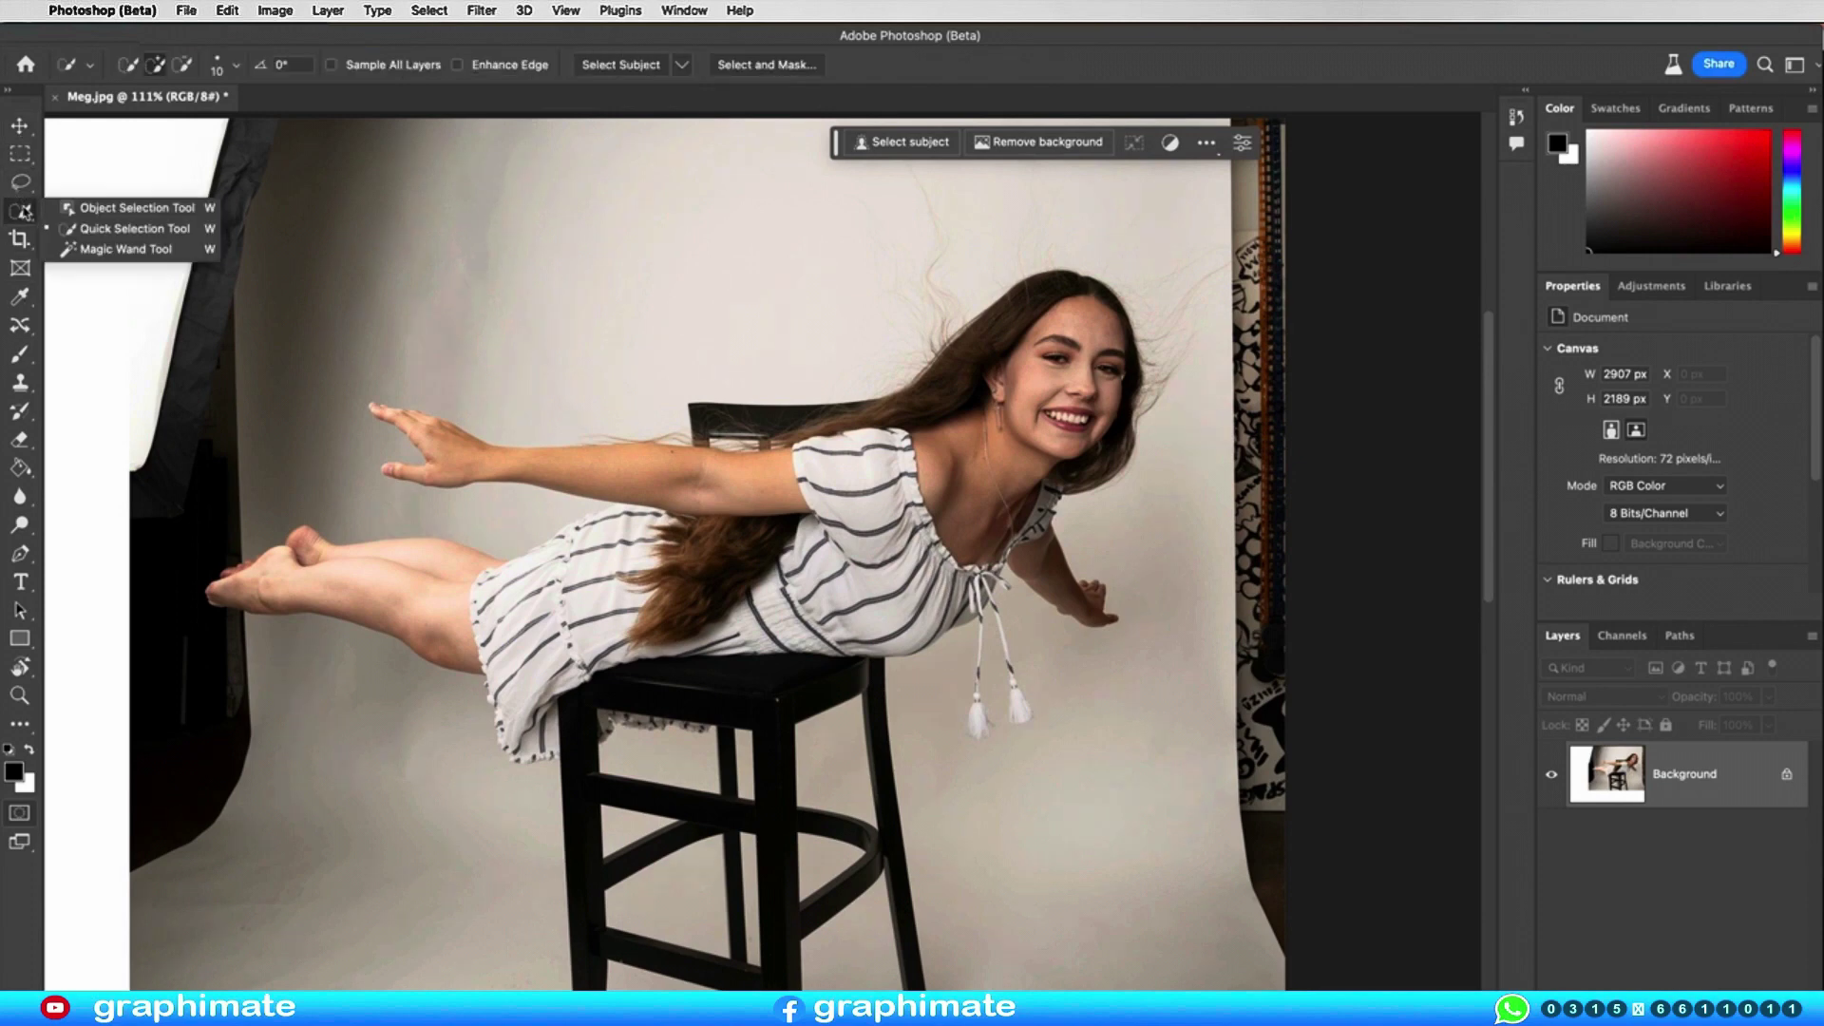
{"action": "left_click", "coordinate": [76, 221]}
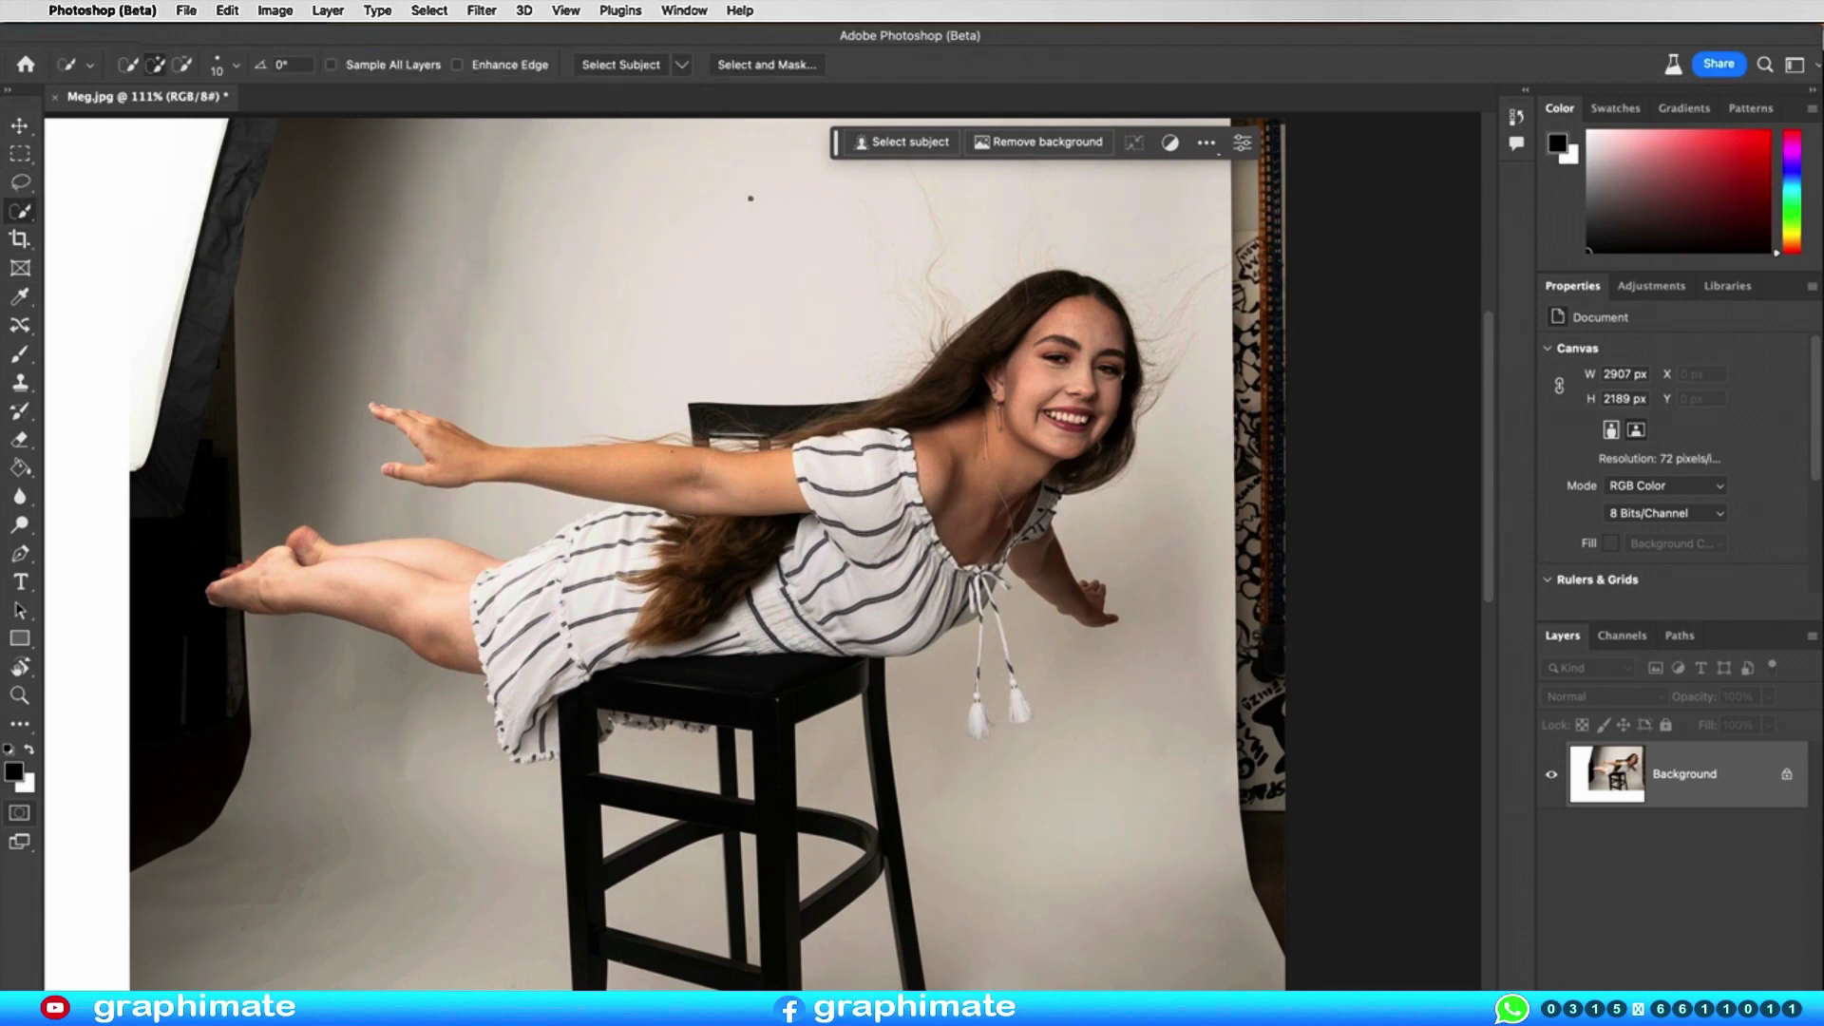
{"action": "left_click", "coordinate": [684, 65]}
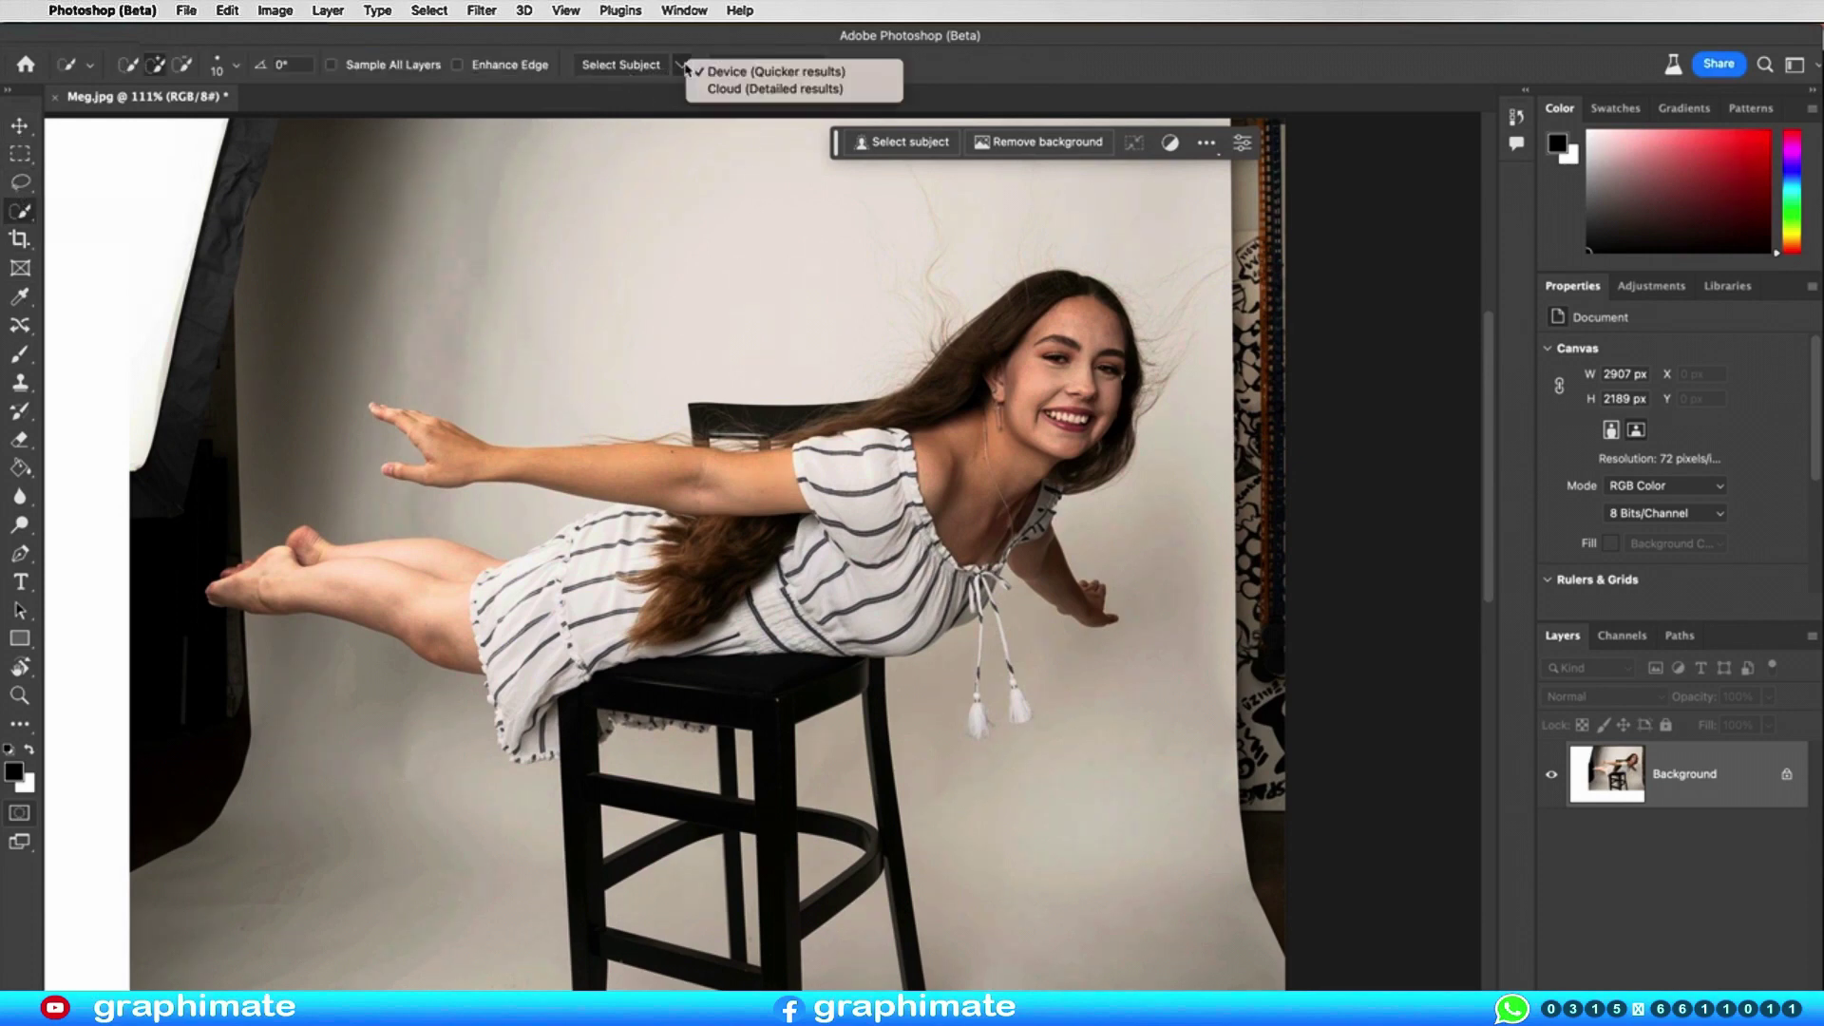
{"action": "left_click", "coordinate": [745, 90]}
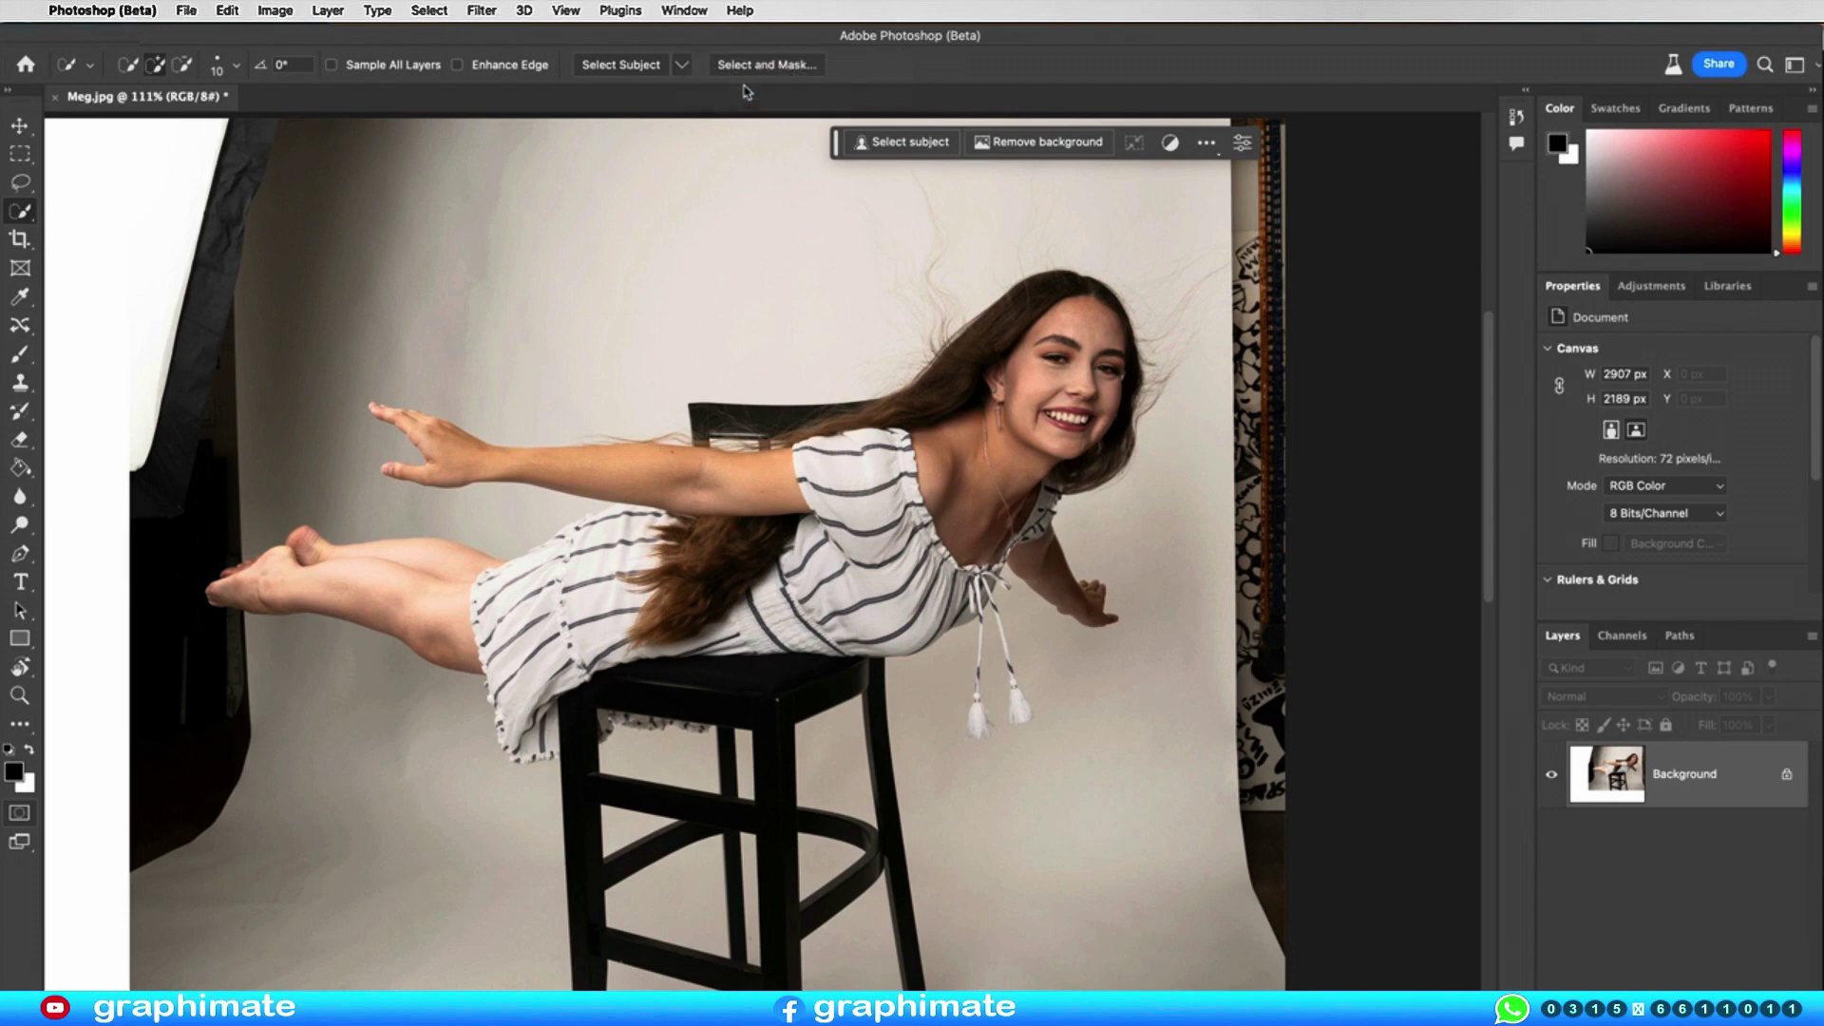
{"action": "left_click", "coordinate": [629, 66]}
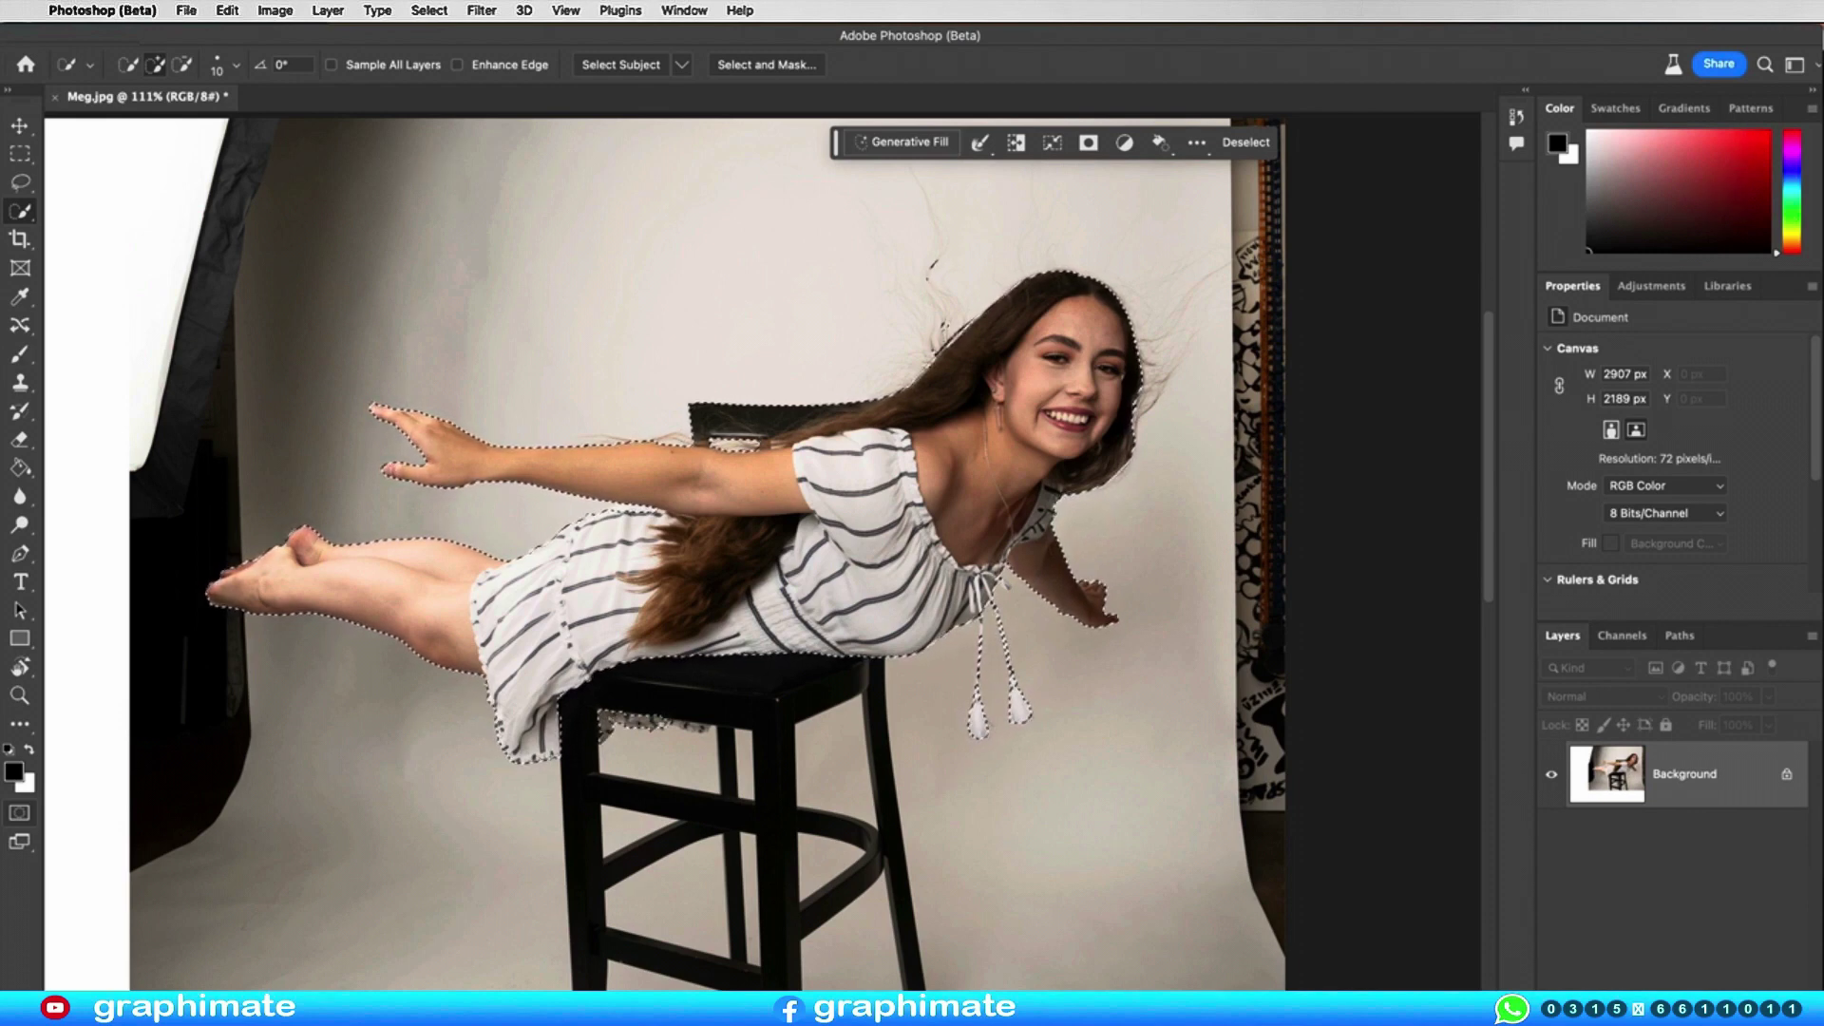
{"action": "left_click_drag", "start_coordinate": [711, 732], "coordinate": [719, 790]}
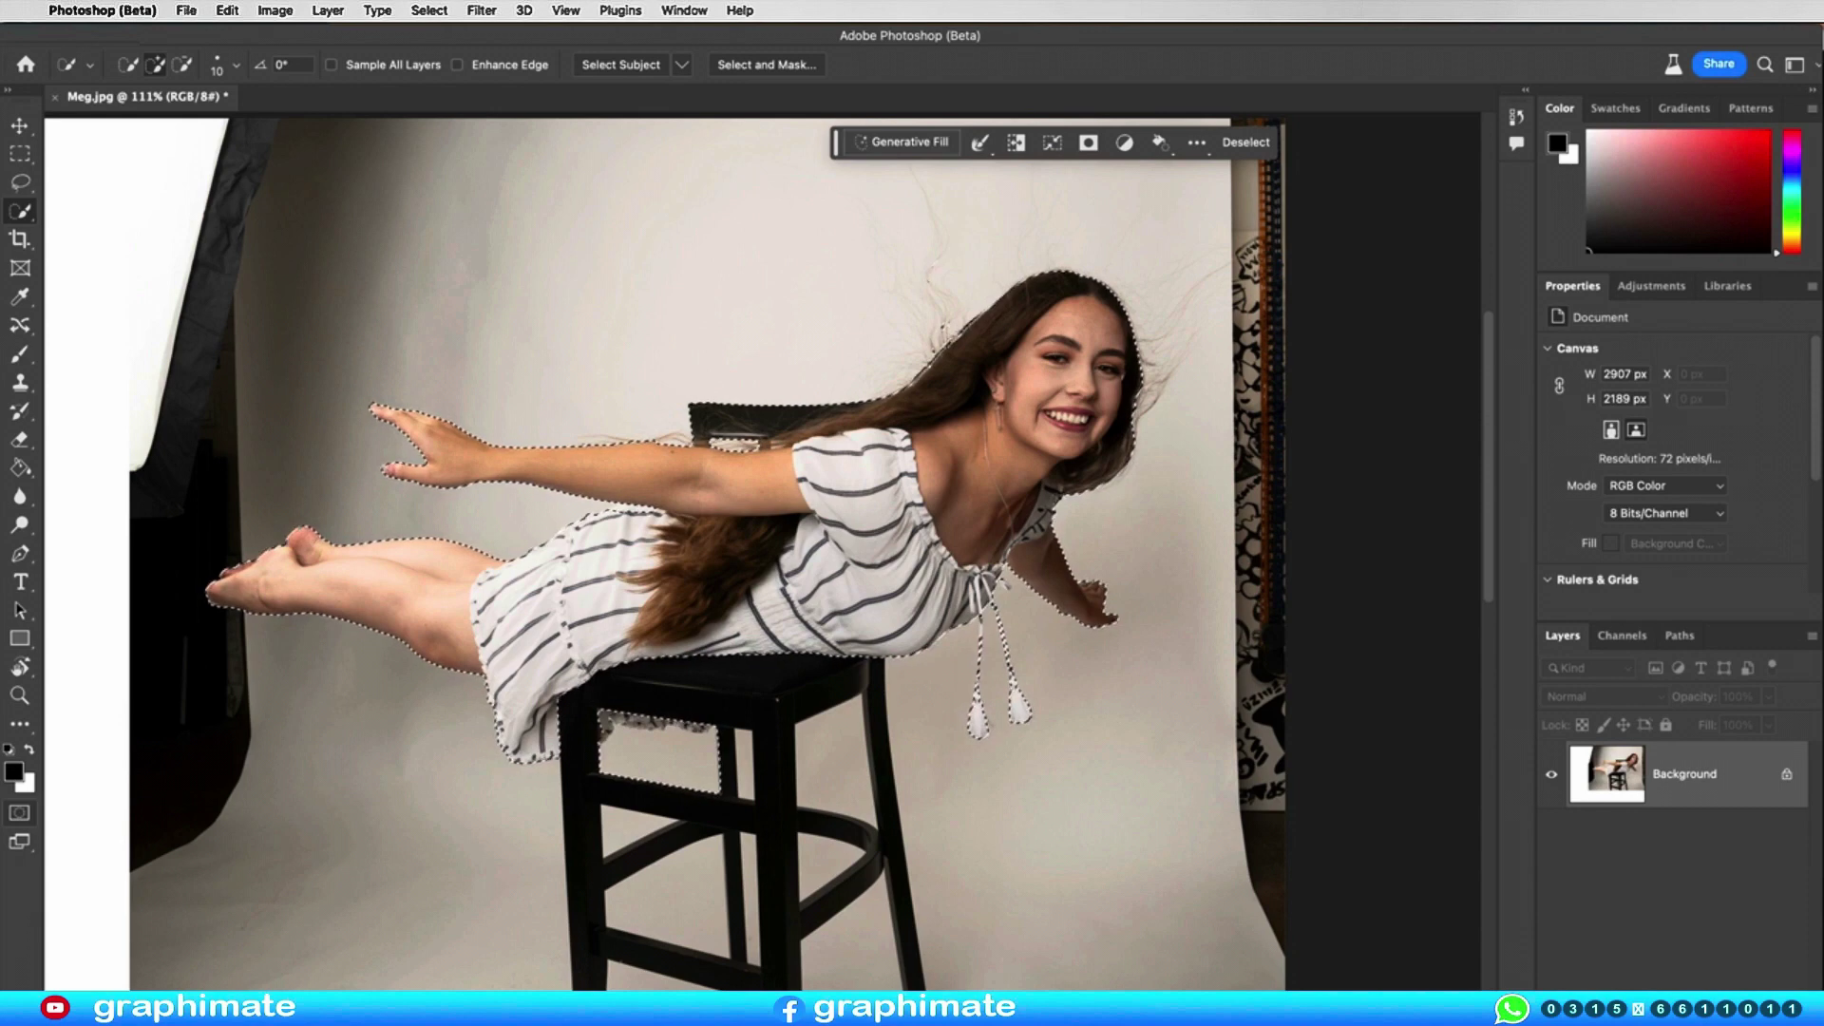
Step: Undo the seat addition, then refine hair edges in Select and Mask with 1 px radius and Decontaminate Colors
{"action": "key", "text": "ctrl+z"}
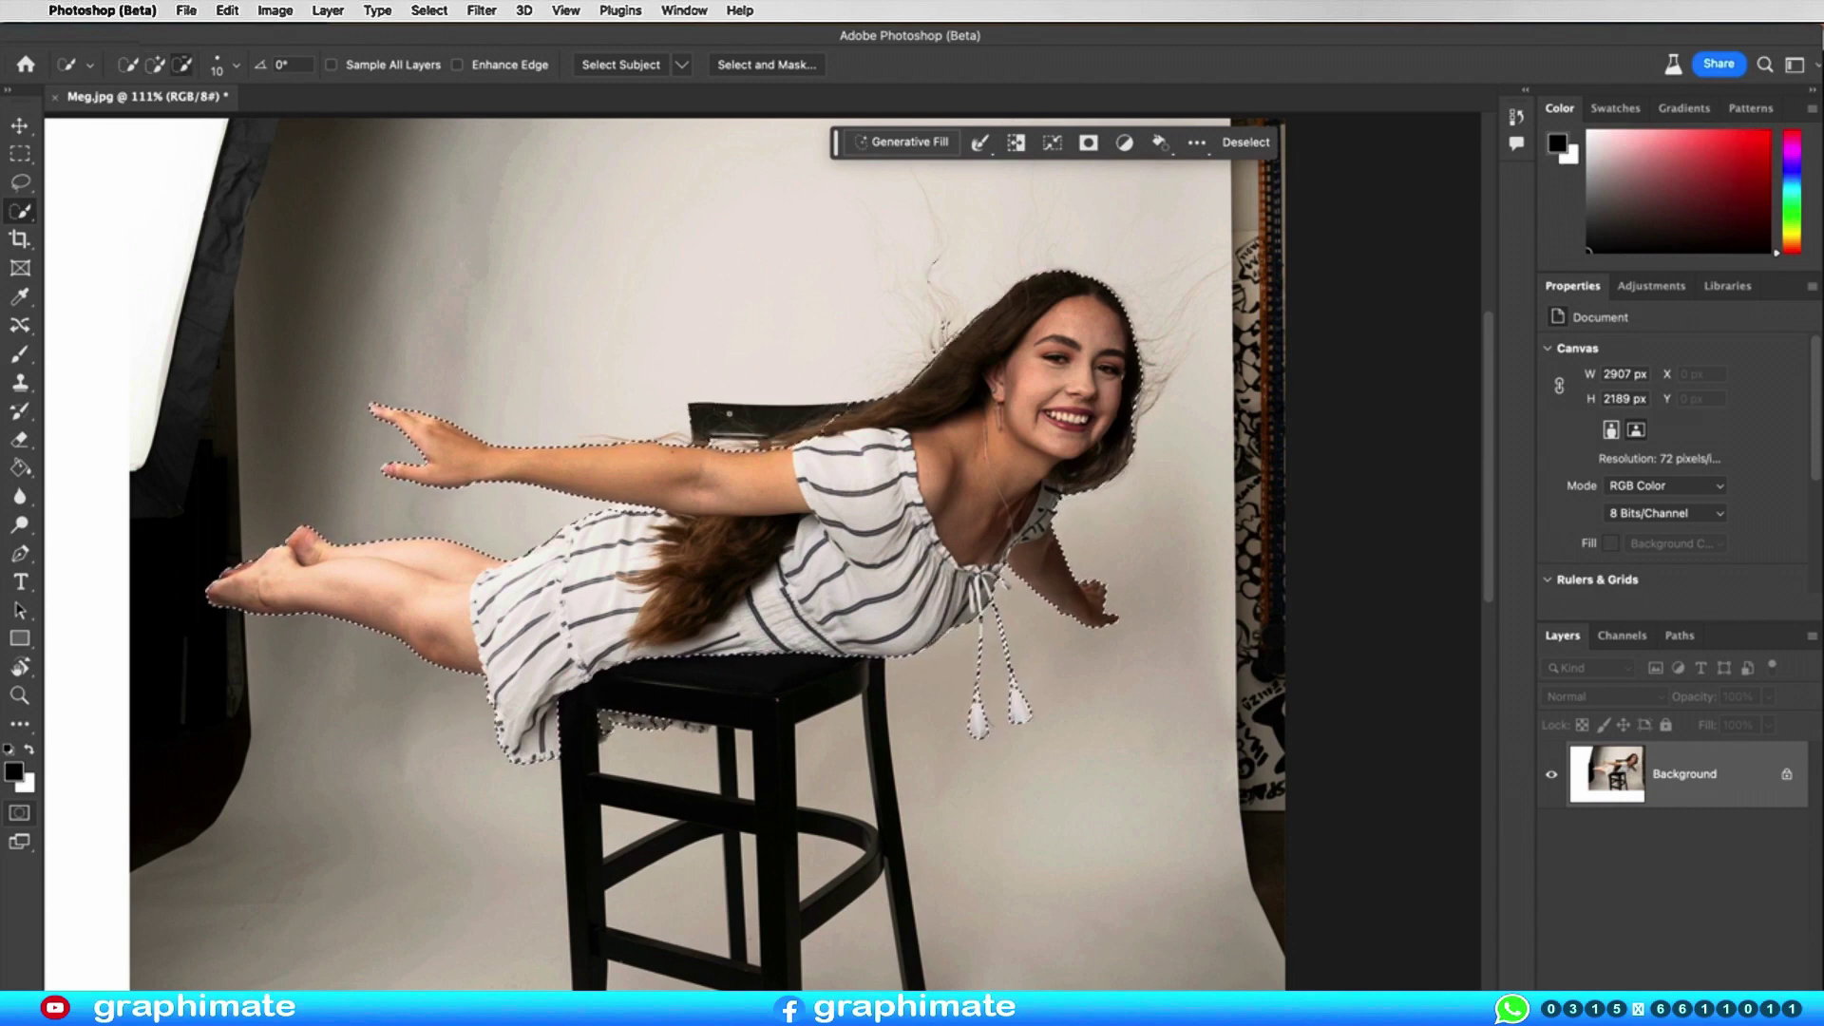
{"action": "left_click", "coordinate": [765, 68]}
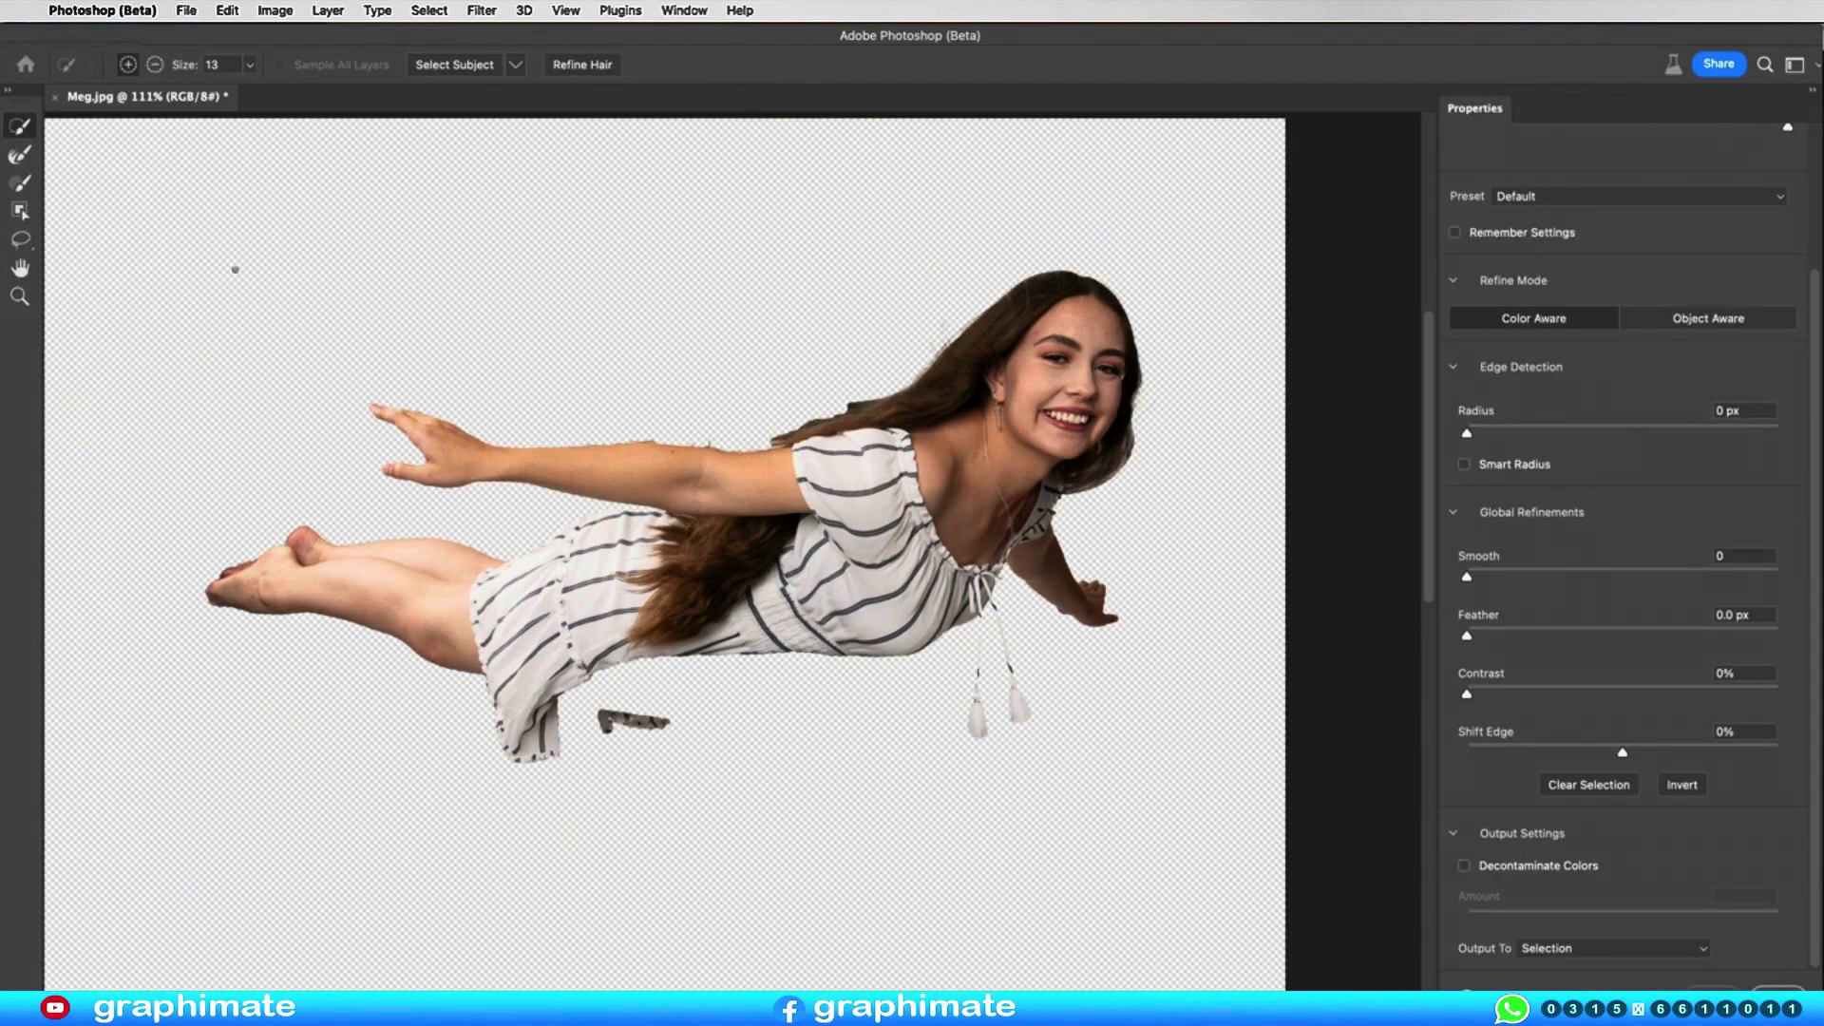
{"action": "left_click", "coordinate": [17, 157]}
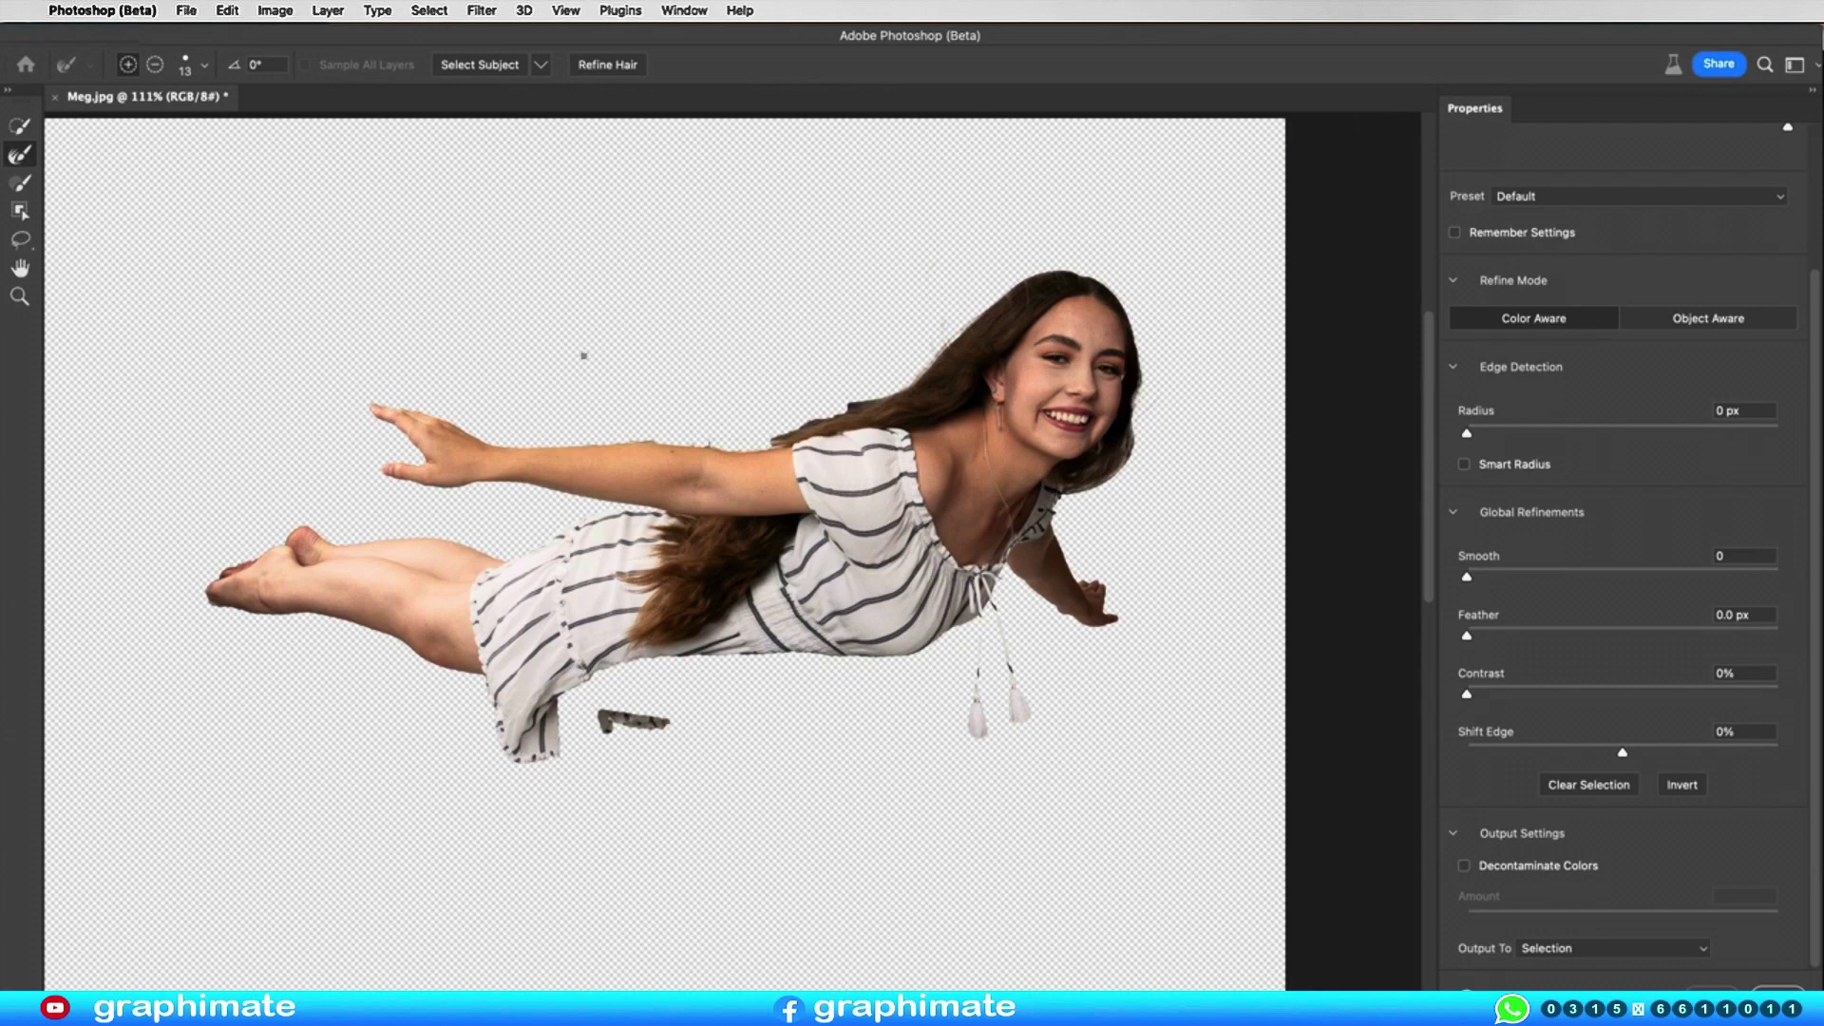
{"action": "key", "text": "bracketright"}
{"action": "mouse_move", "coordinate": [777, 439]}
{"action": "left_mouse_down"}
{"action": "mouse_move", "coordinate": [760, 444]}
{"action": "mouse_move", "coordinate": [920, 380]}
{"action": "mouse_move", "coordinate": [1056, 275]}
{"action": "left_mouse_up"}
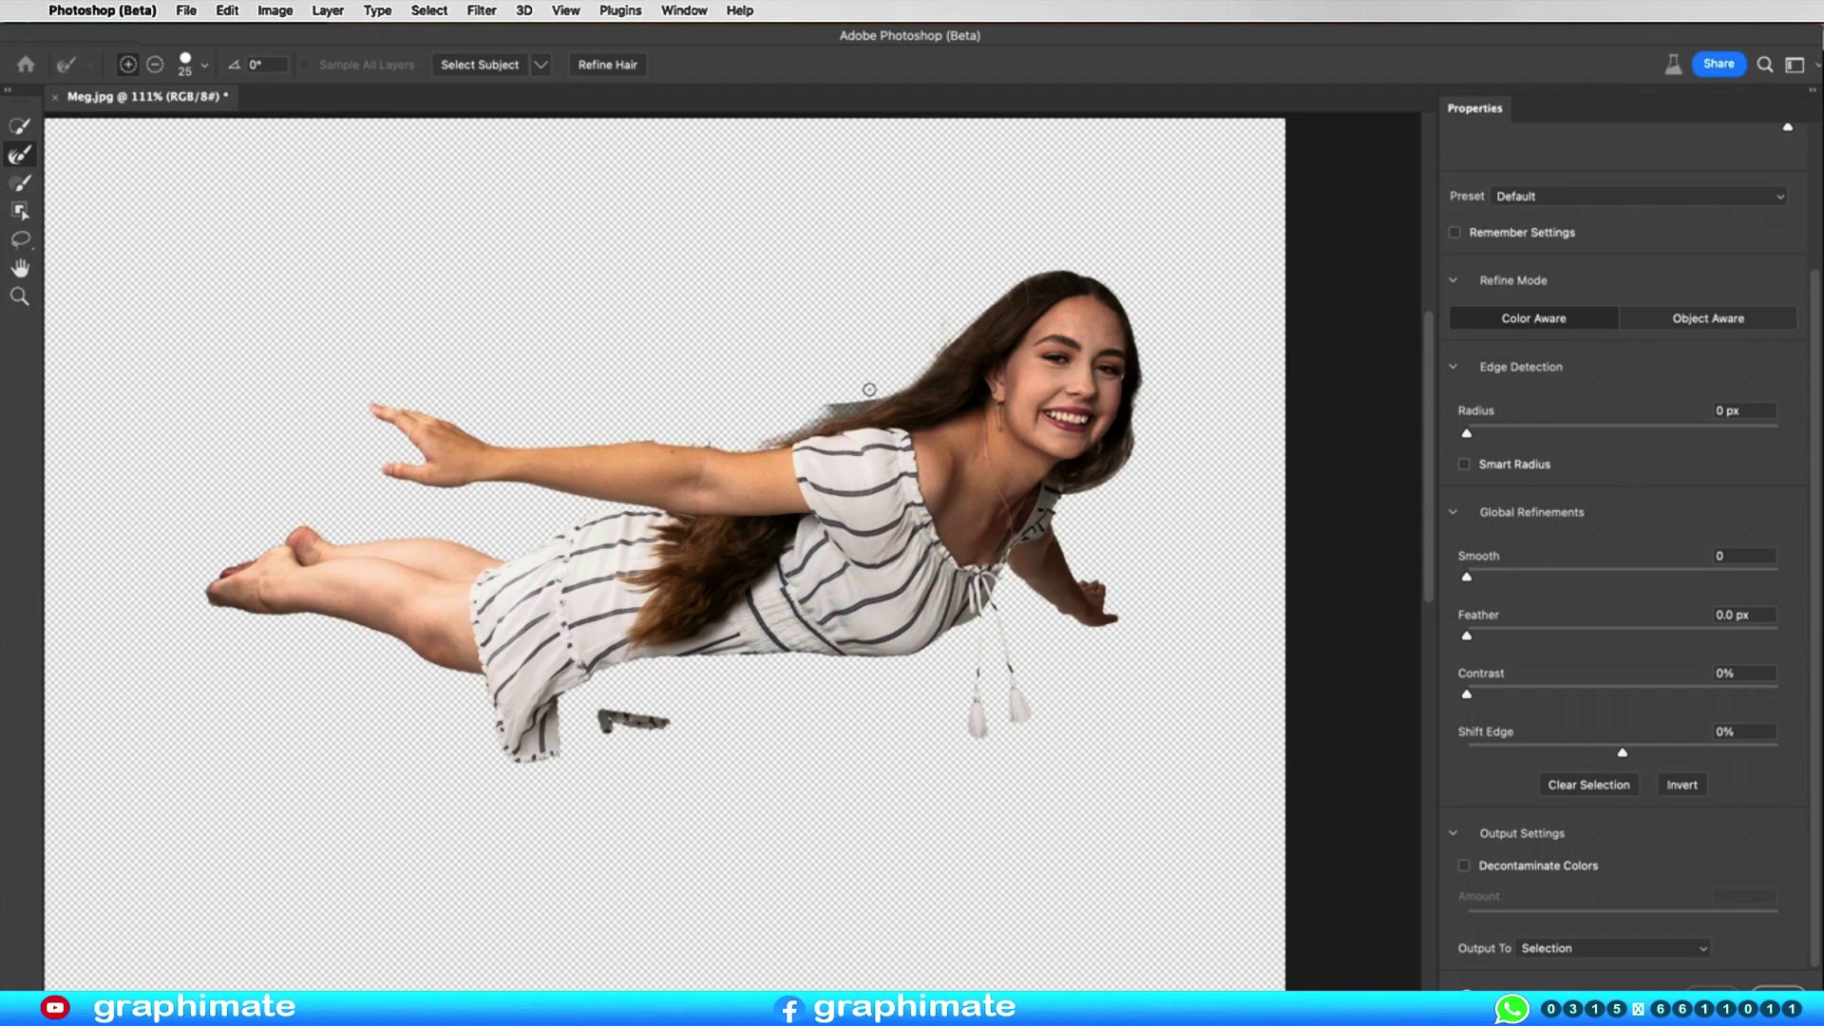
{"action": "left_click_drag", "start_coordinate": [869, 390], "coordinate": [792, 425]}
{"action": "left_click_drag", "start_coordinate": [1163, 462], "coordinate": [1075, 493]}
{"action": "left_click_drag", "start_coordinate": [1467, 434], "coordinate": [1479, 434]}
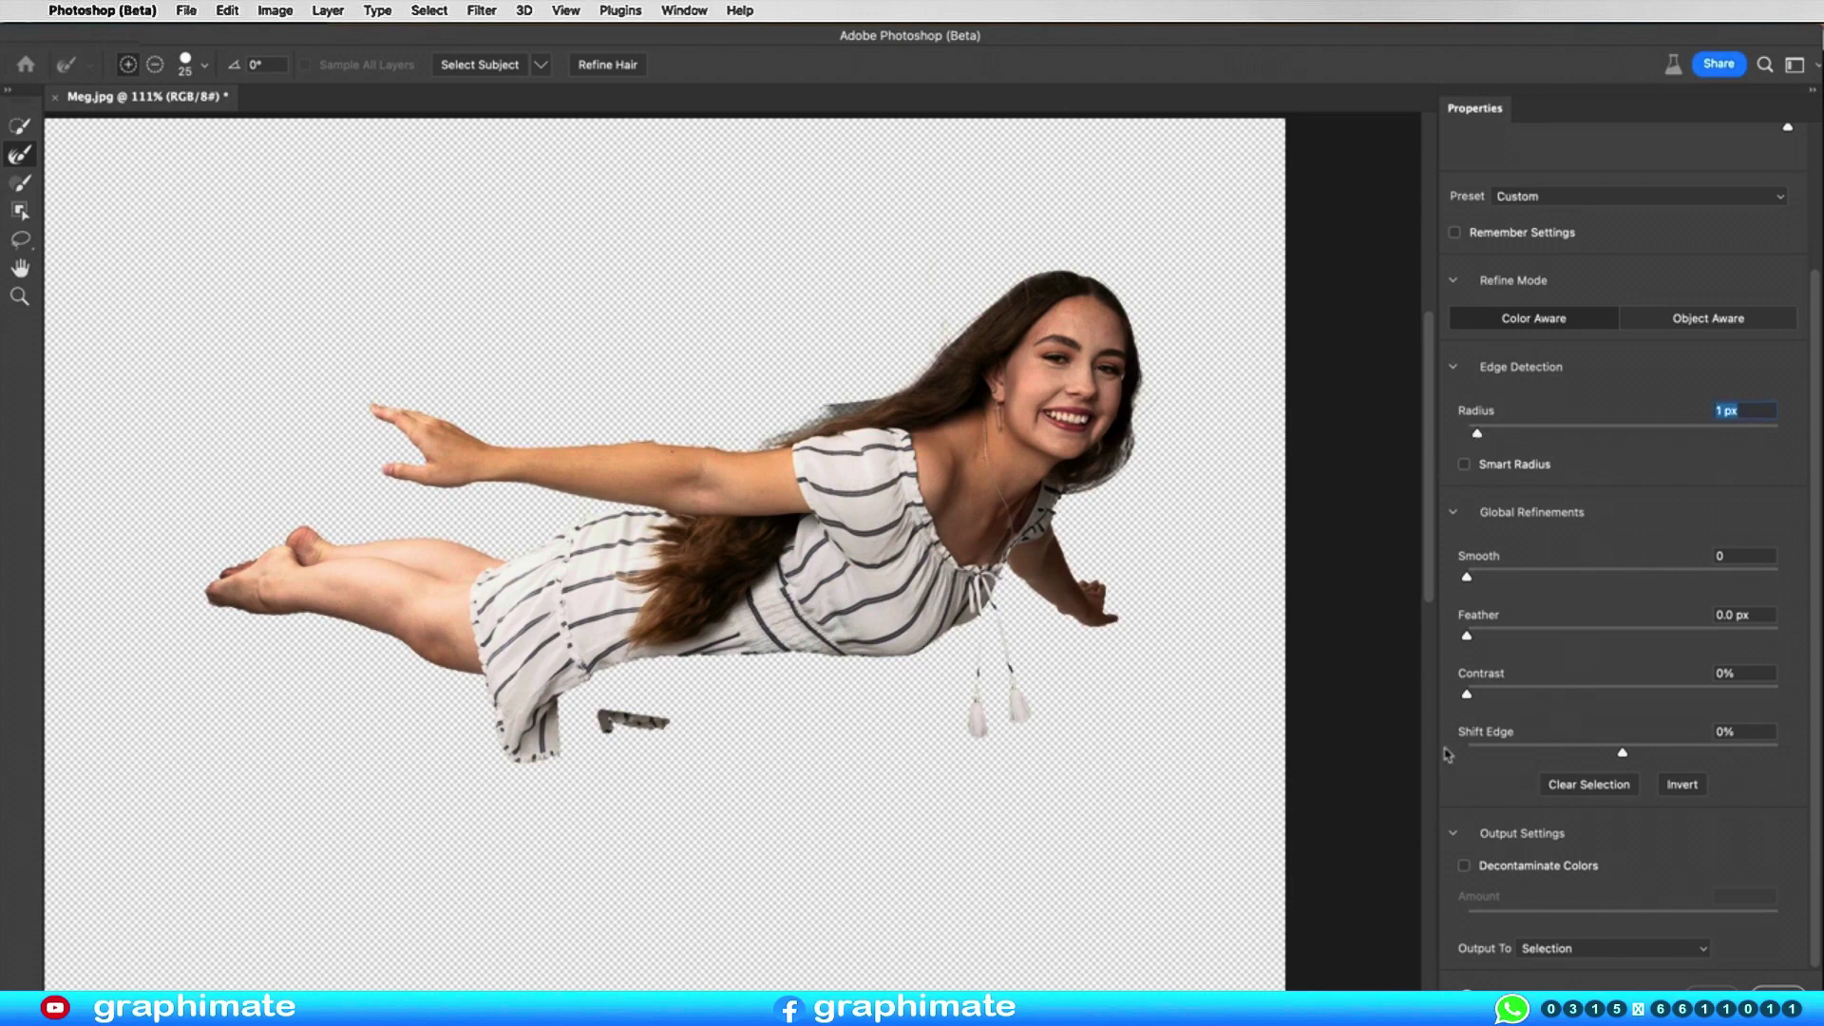
{"action": "left_click", "coordinate": [1528, 866]}
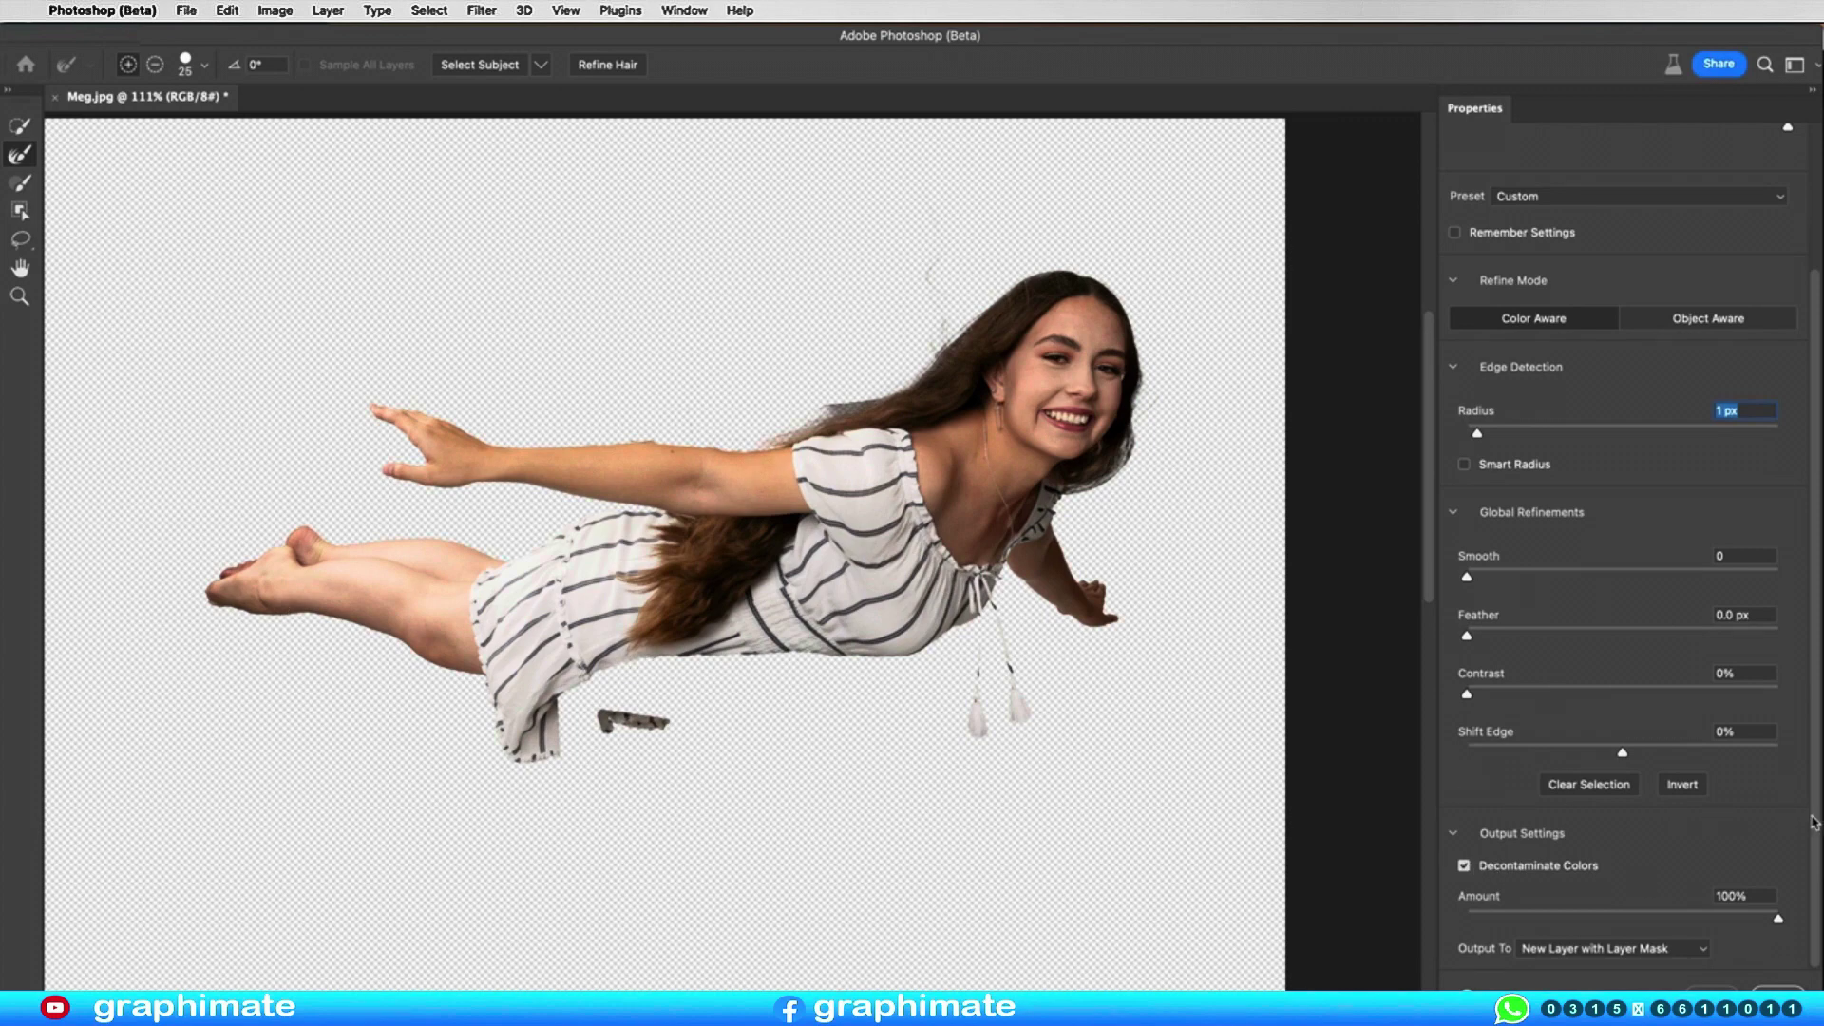
Step: Output the refinement as a New Layer with Layer Mask and load the woman's mask as a selection
{"action": "left_click", "coordinate": [1602, 948]}
{"action": "left_click", "coordinate": [1772, 988]}
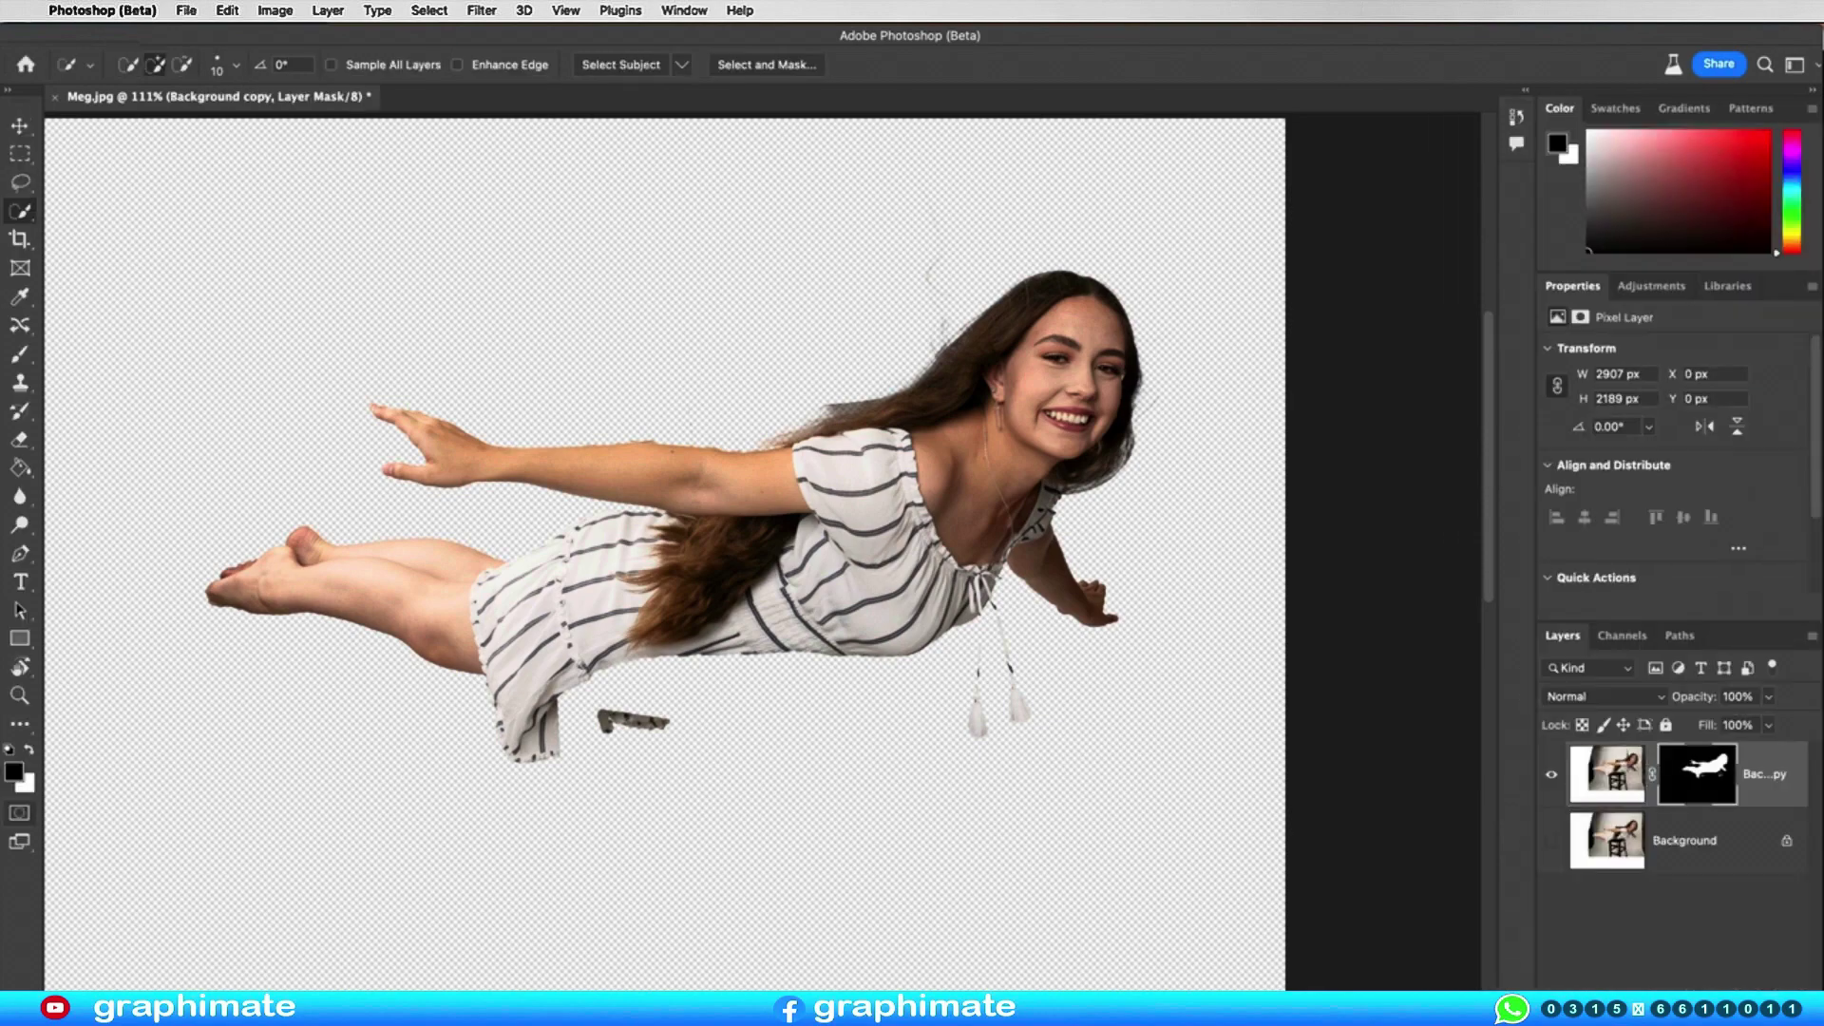
{"action": "left_click", "coordinate": [1552, 775]}
{"action": "left_click", "coordinate": [1552, 775]}
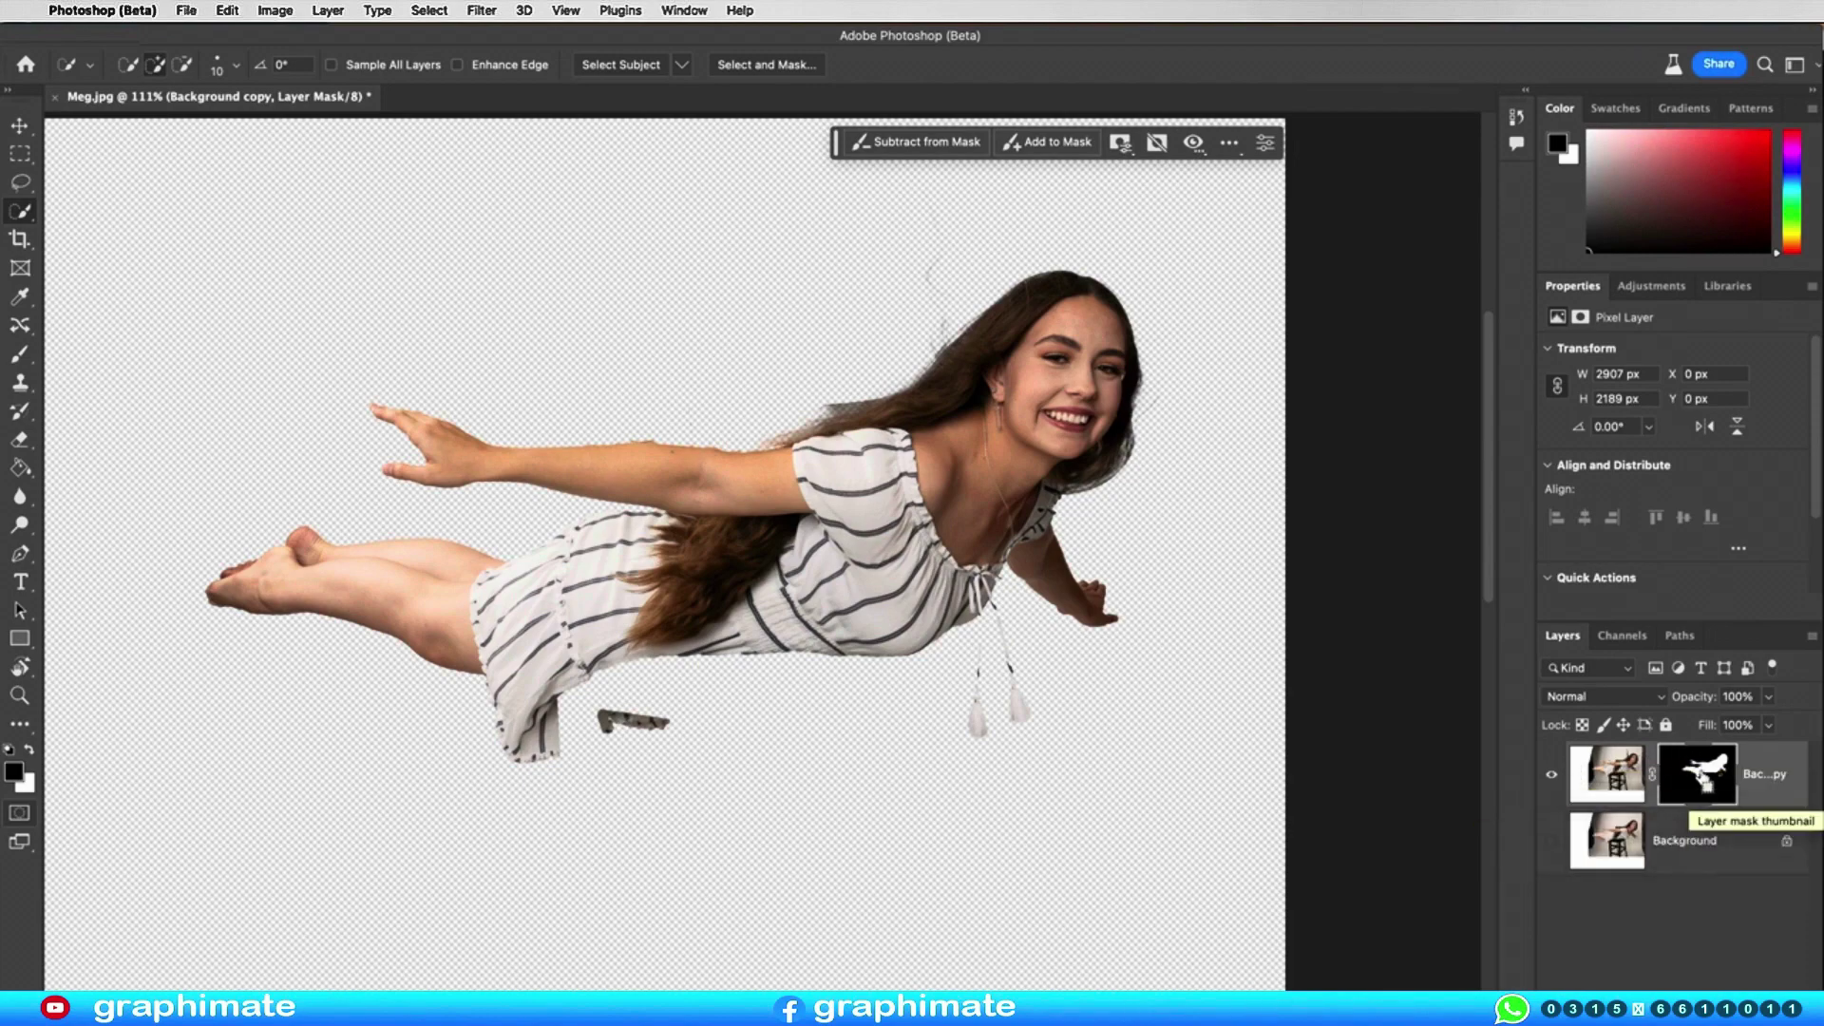
{"action": "left_click", "coordinate": [1696, 775], "text": "ctrl"}
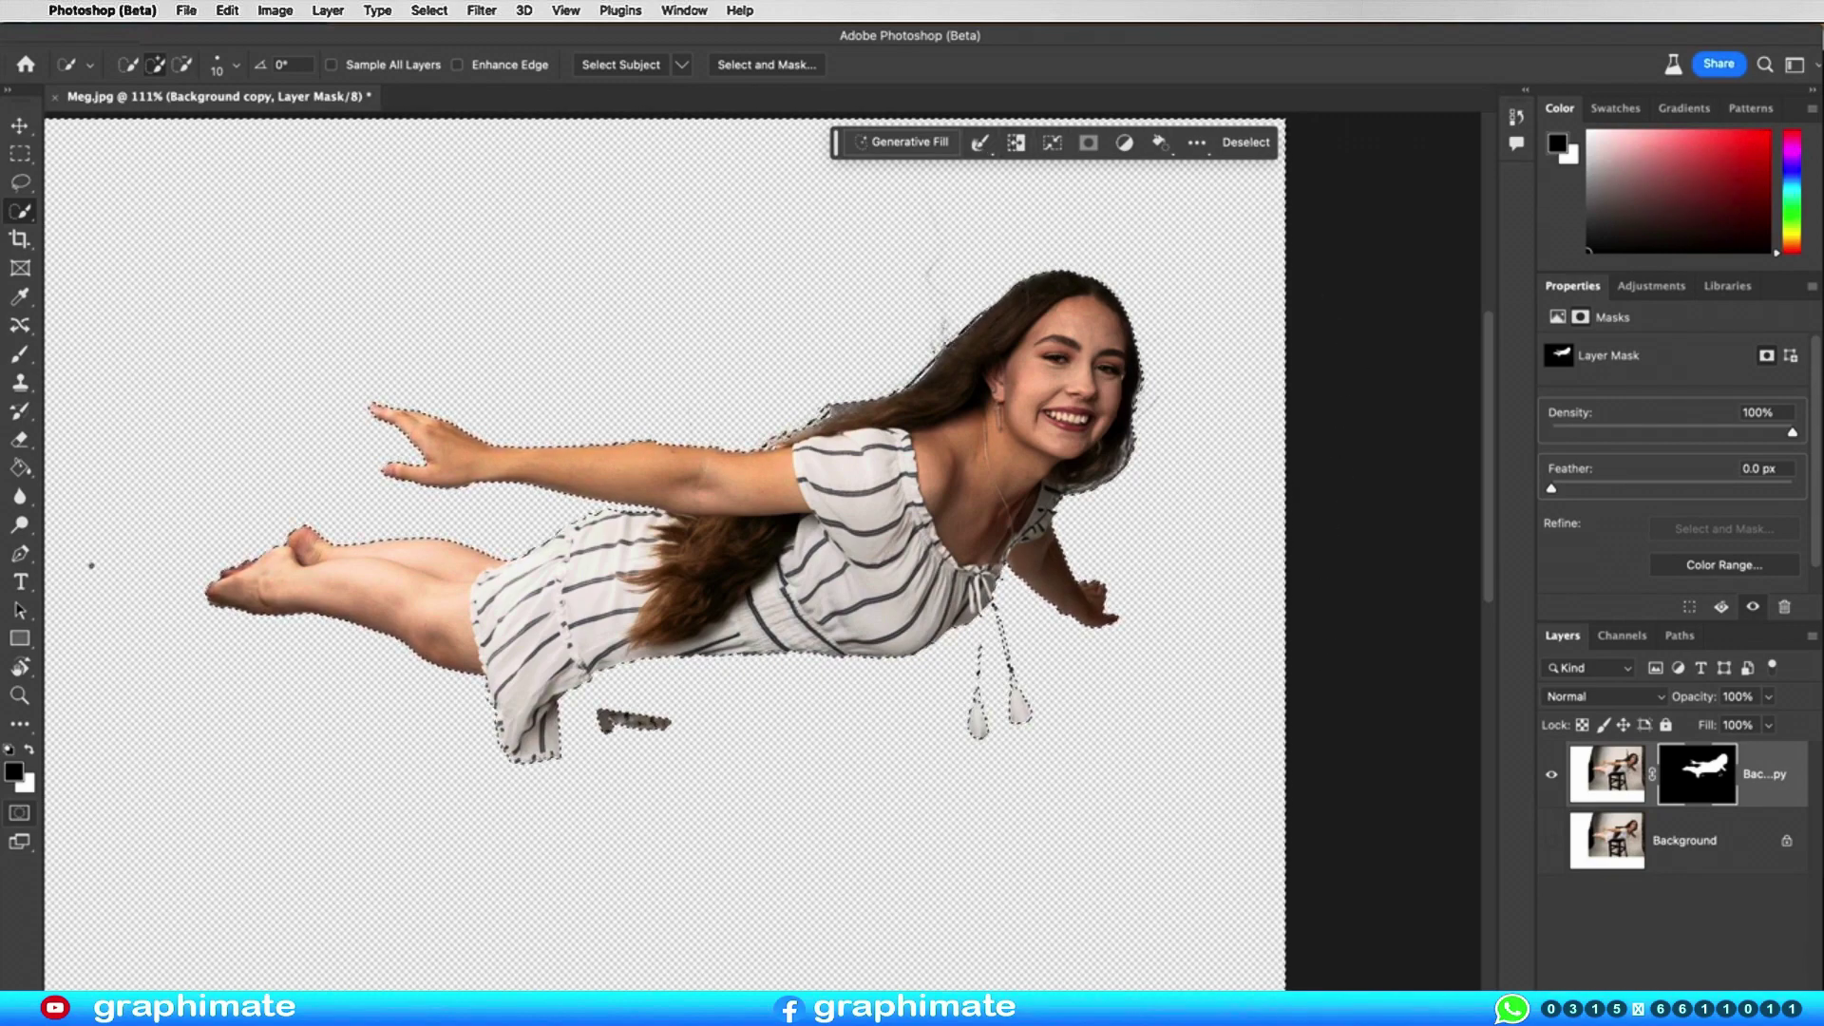
{"action": "scroll", "coordinate": [415, 627], "scroll_direction": "down", "scroll_amount": 3}
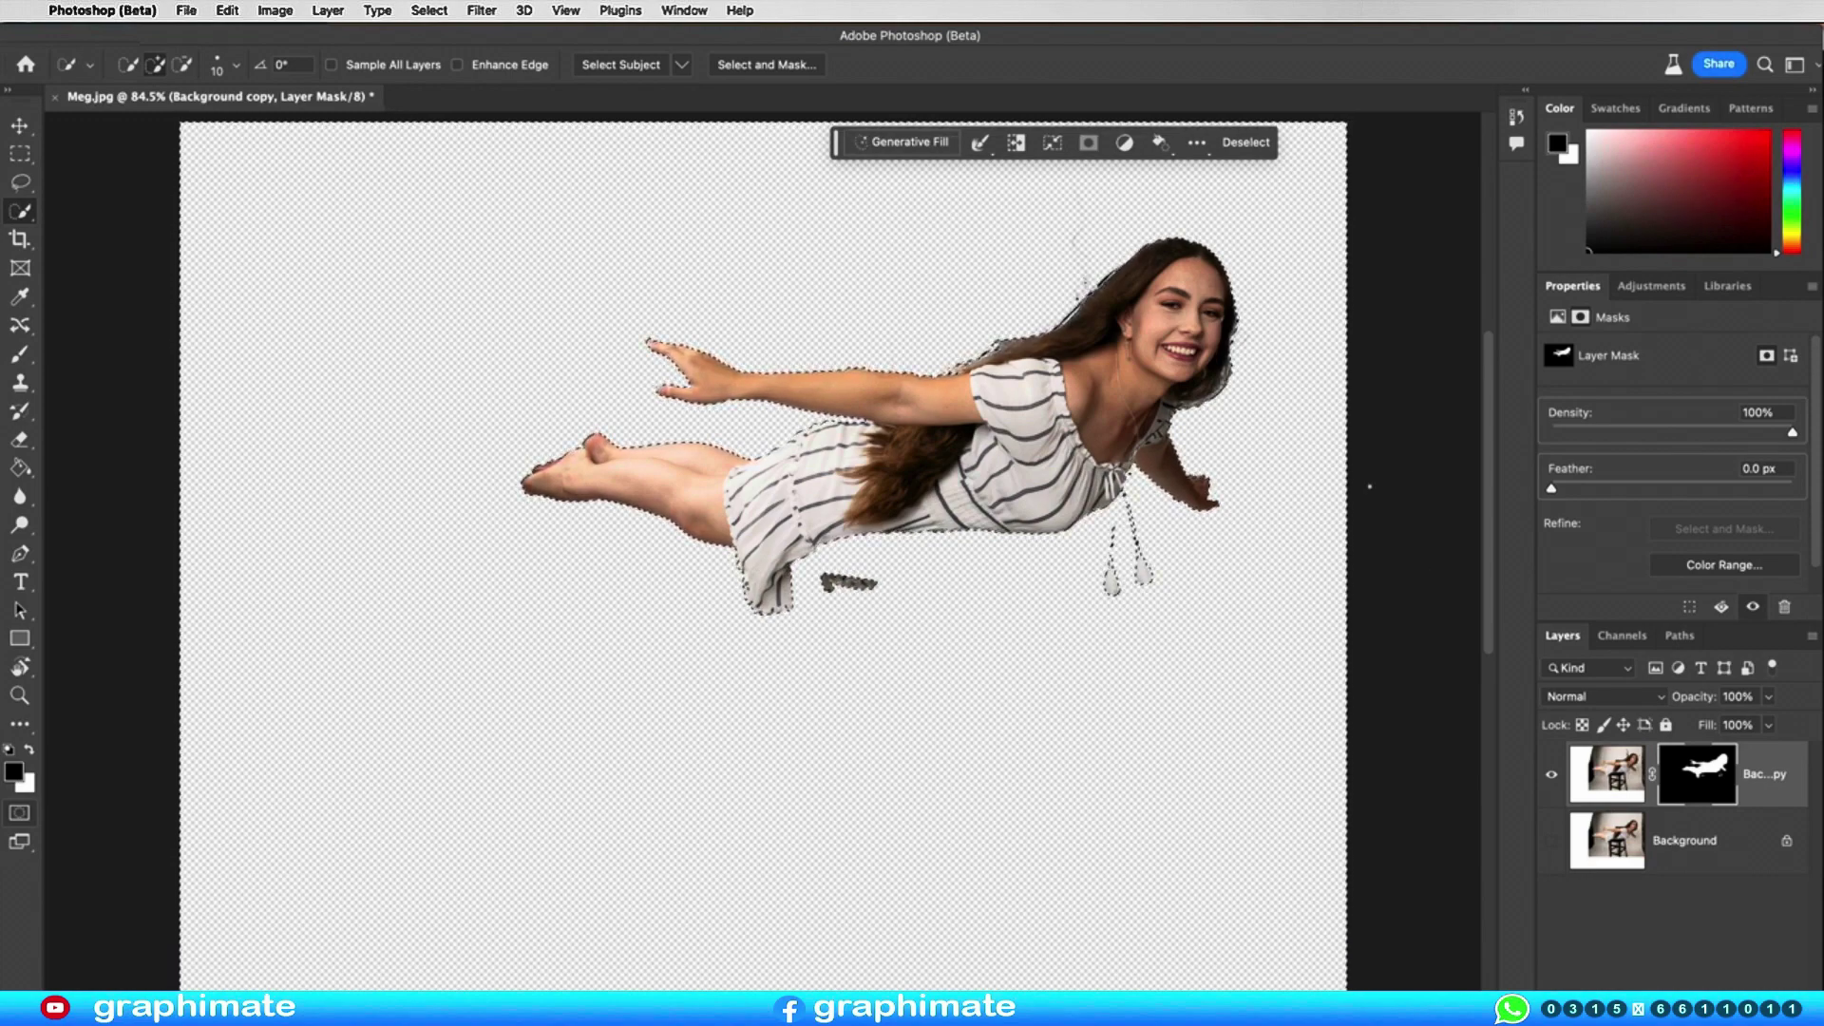
Step: Generate a 'Flying over English town' background around the woman and keep the third variation
{"action": "left_click", "coordinate": [885, 142]}
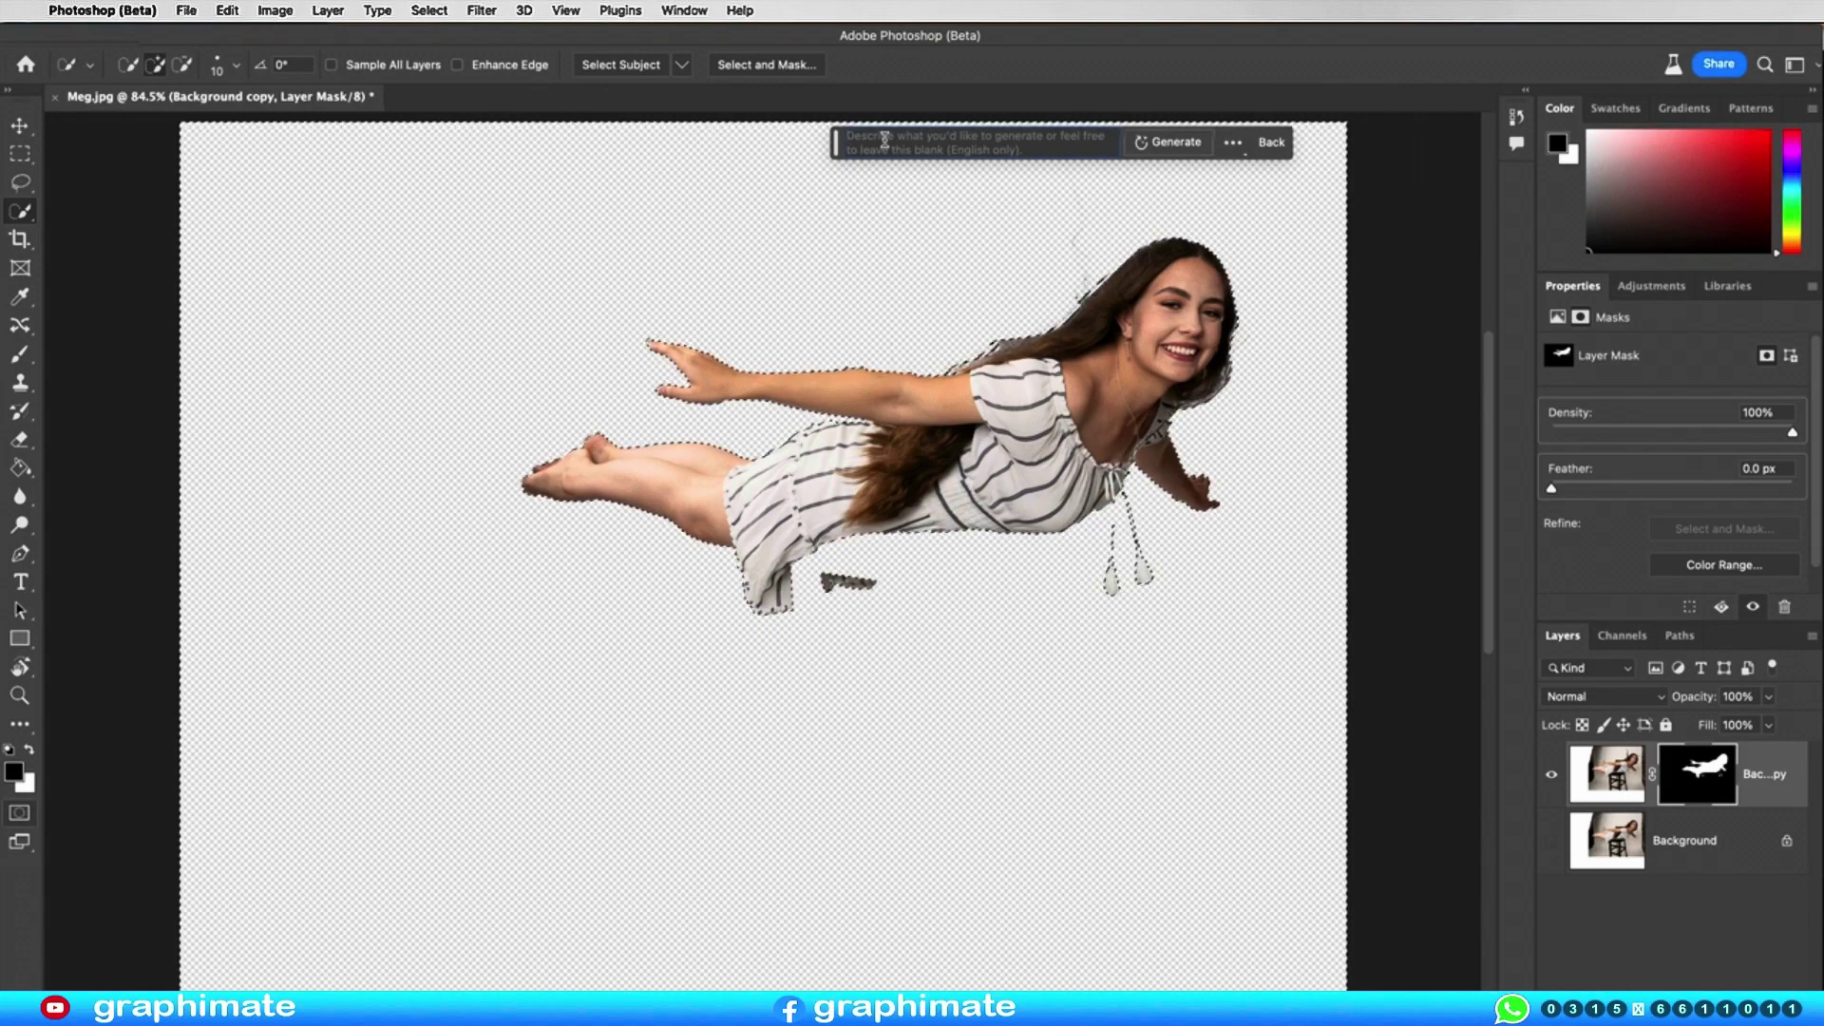
{"action": "type", "text": "Flying over English town"}
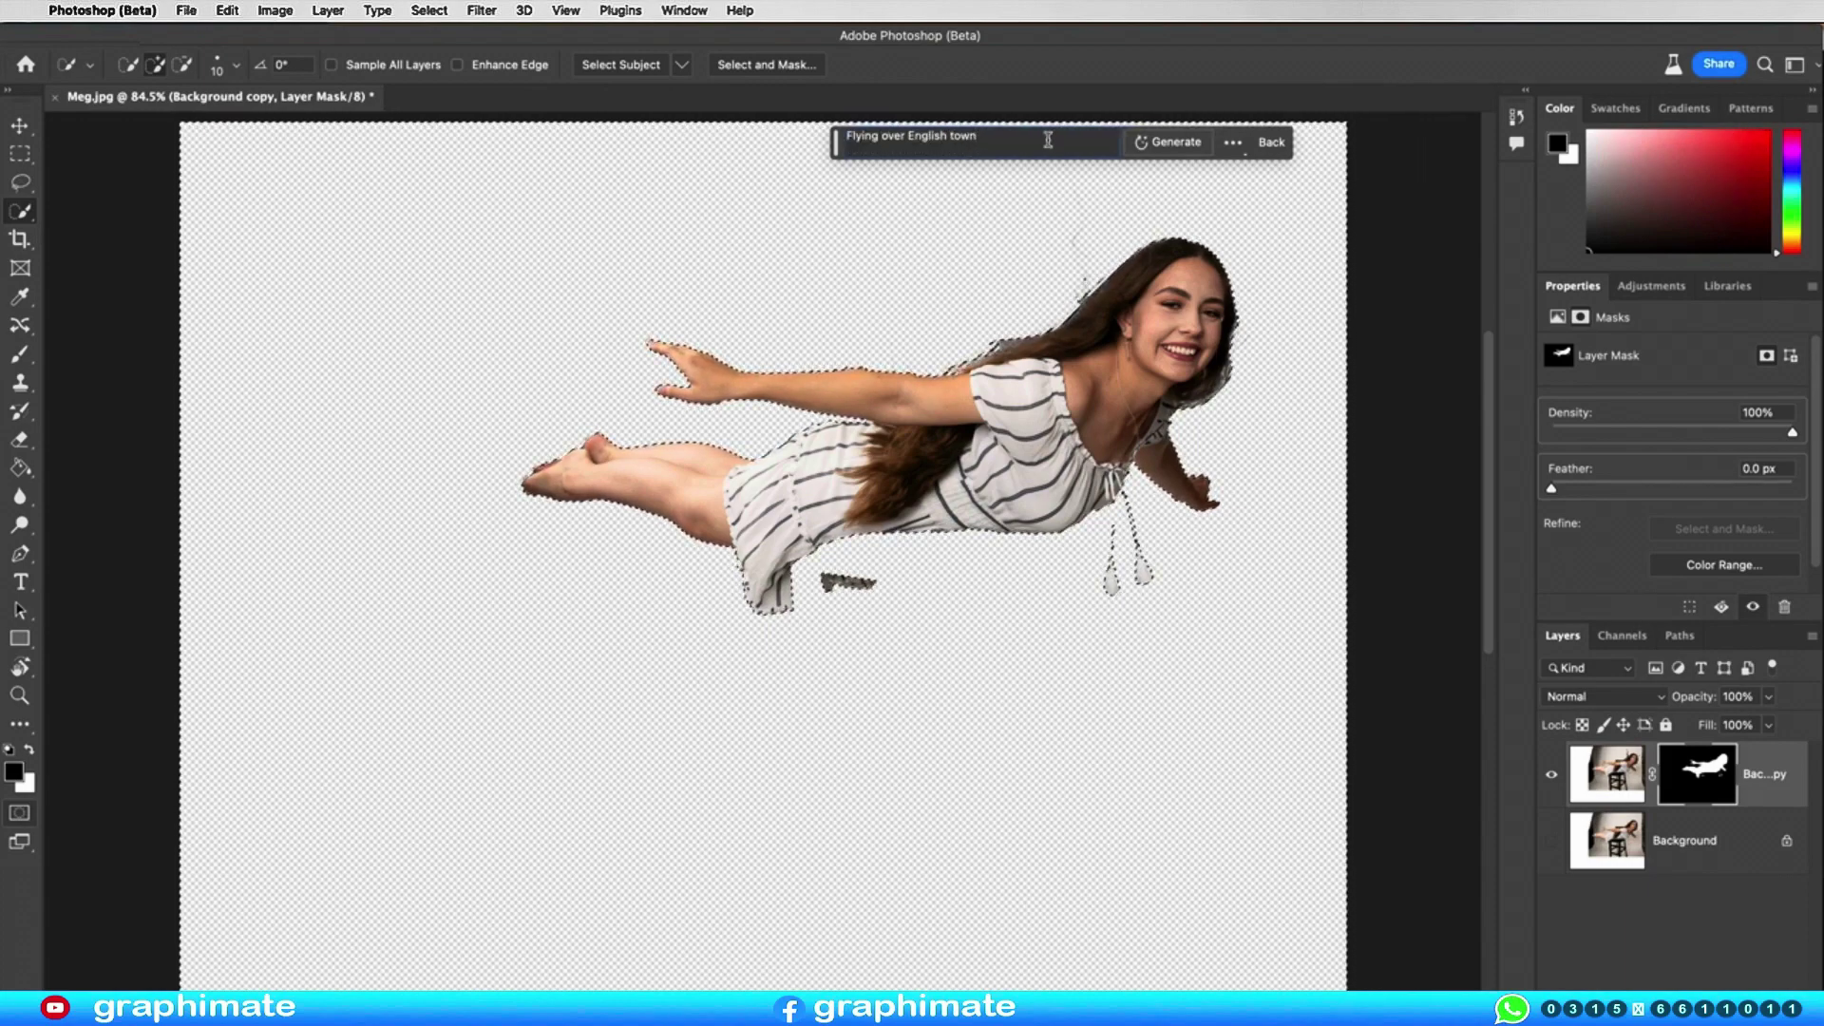
{"action": "left_click", "coordinate": [1170, 142]}
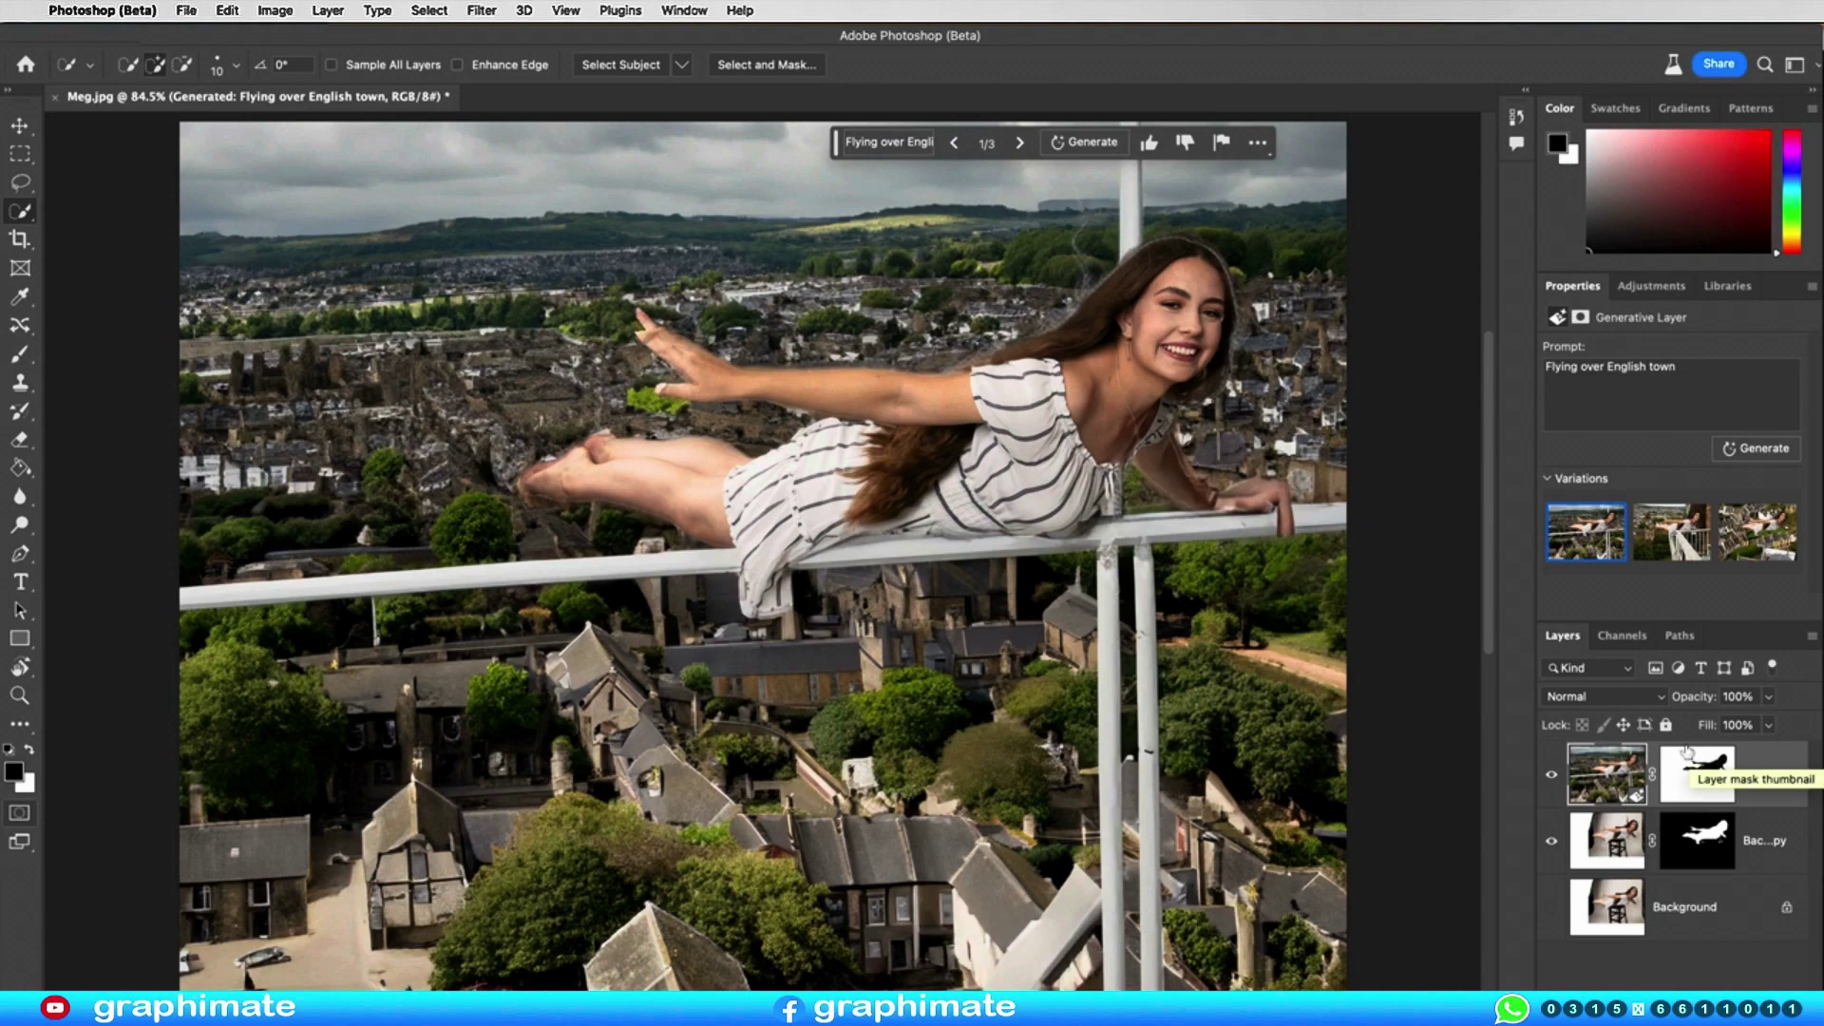
{"action": "left_click", "coordinate": [1671, 532]}
{"action": "left_click", "coordinate": [1756, 531]}
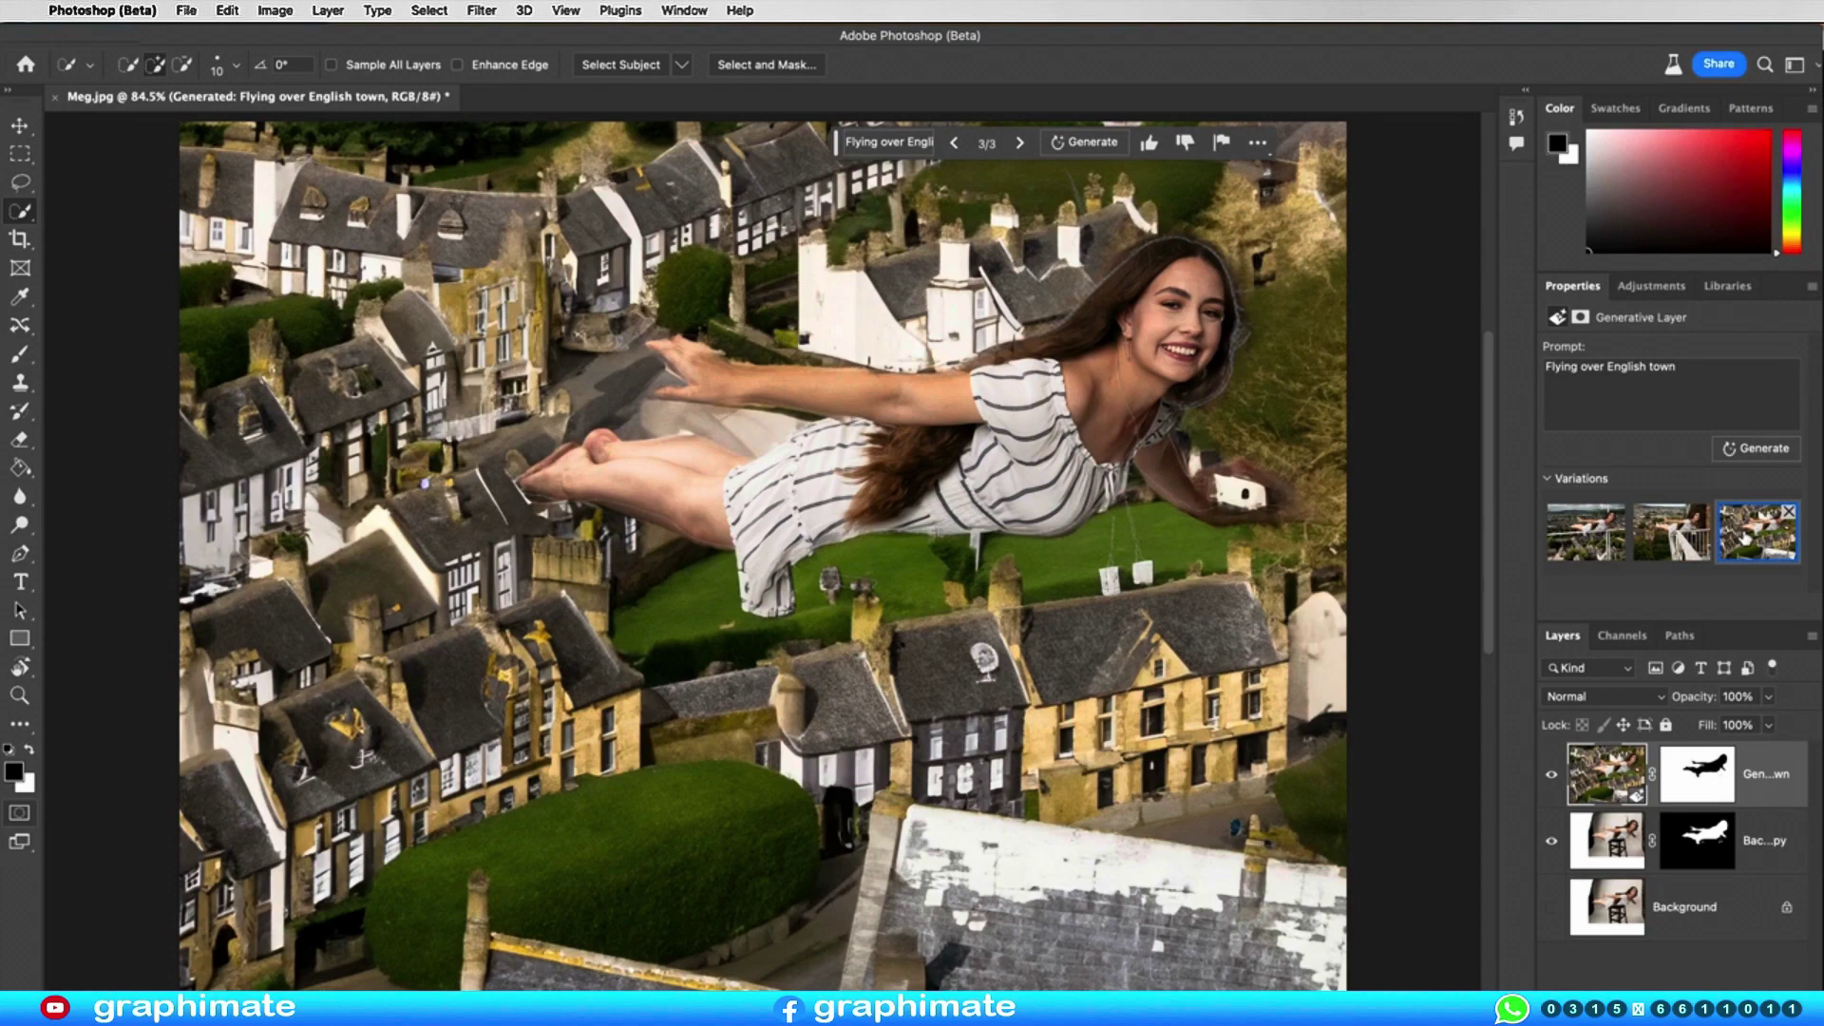
{"action": "left_click", "coordinate": [1551, 841]}
Step: Duplicate the cutout to the top and scale it to 108.53% (3156 × 2376 px), nudged up-left
{"action": "left_click", "coordinate": [1551, 840]}
{"action": "left_click", "coordinate": [1605, 841]}
{"action": "key", "text": "ctrl+j"}
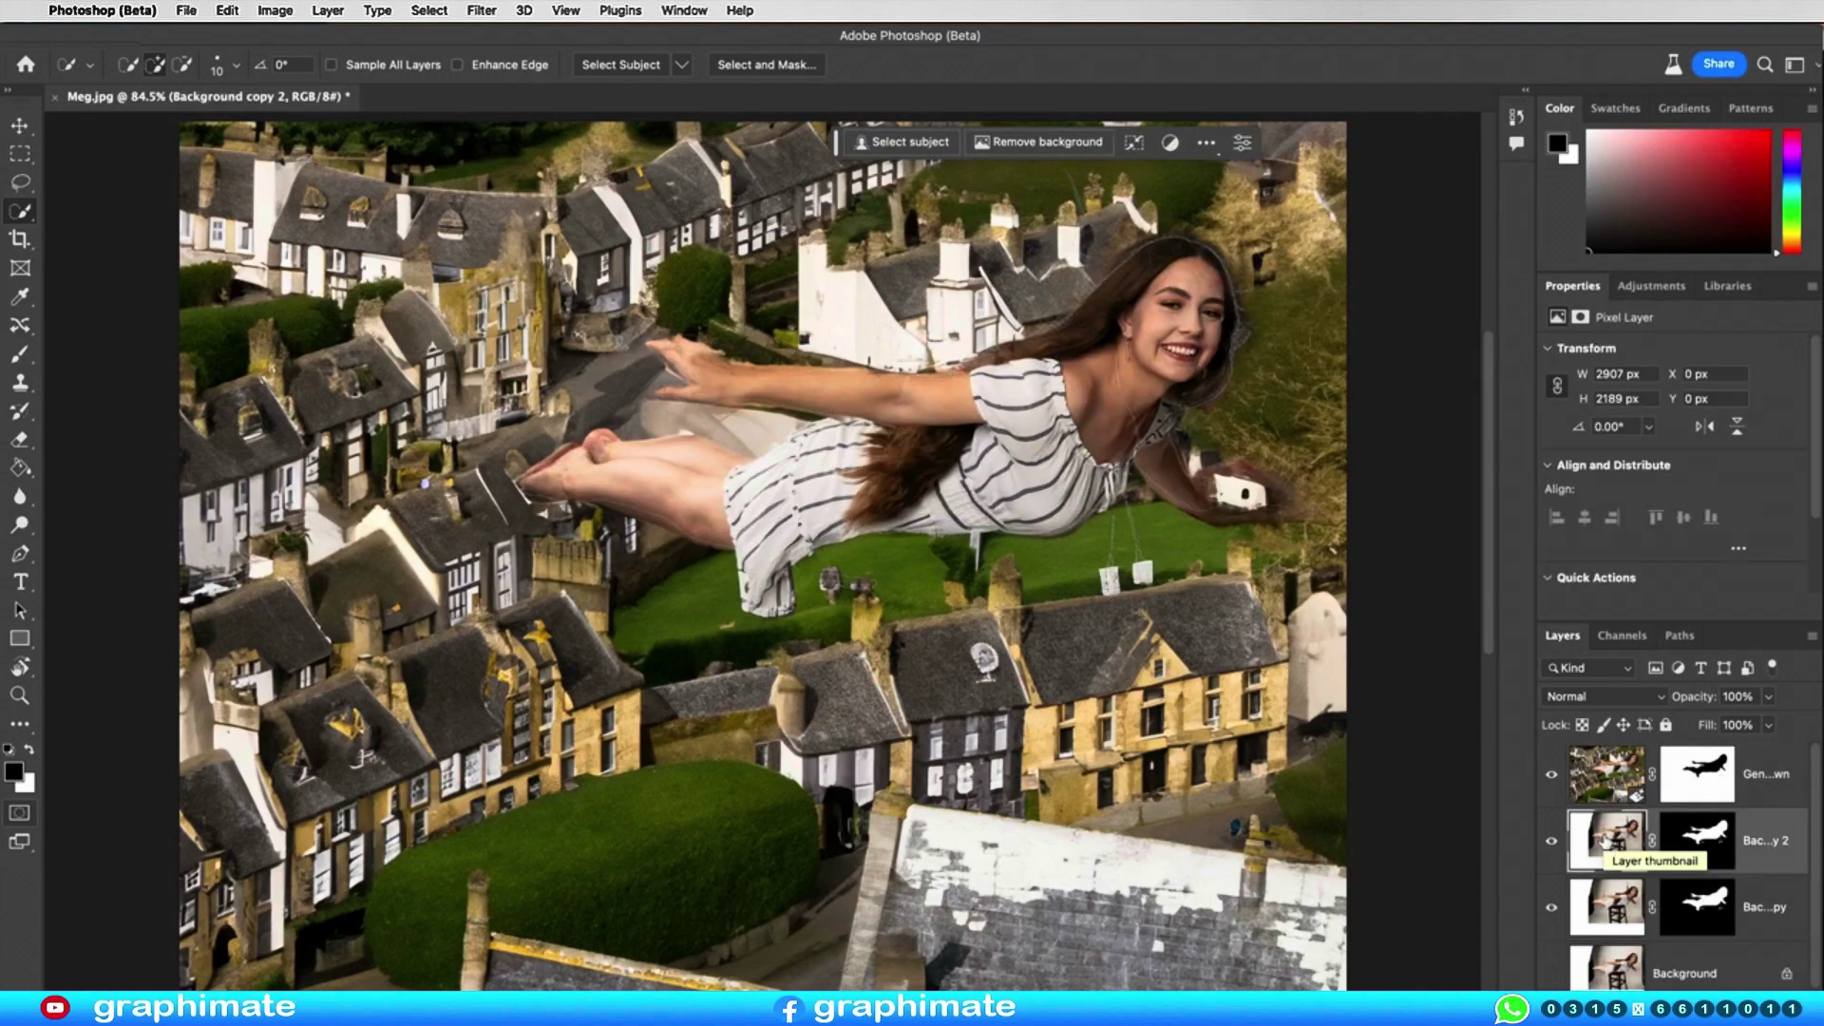
{"action": "key", "text": "ctrl+bracketright"}
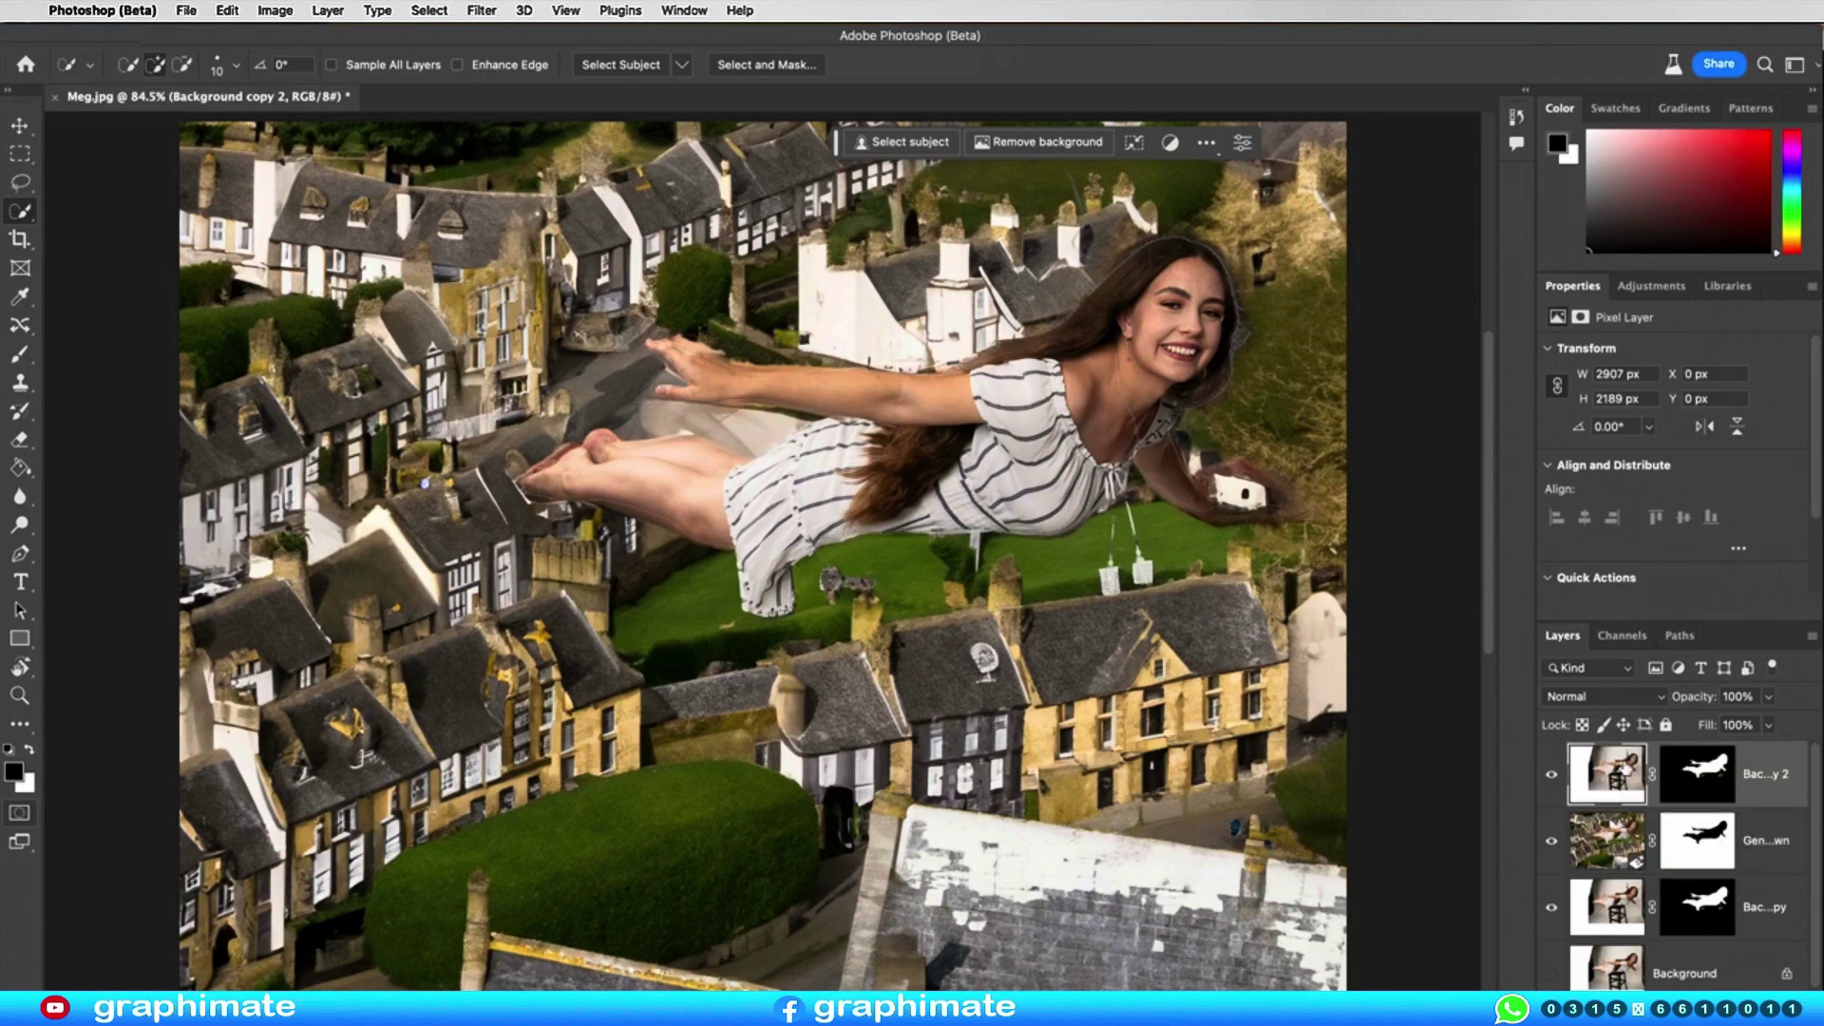
{"action": "key", "text": "ctrl+t"}
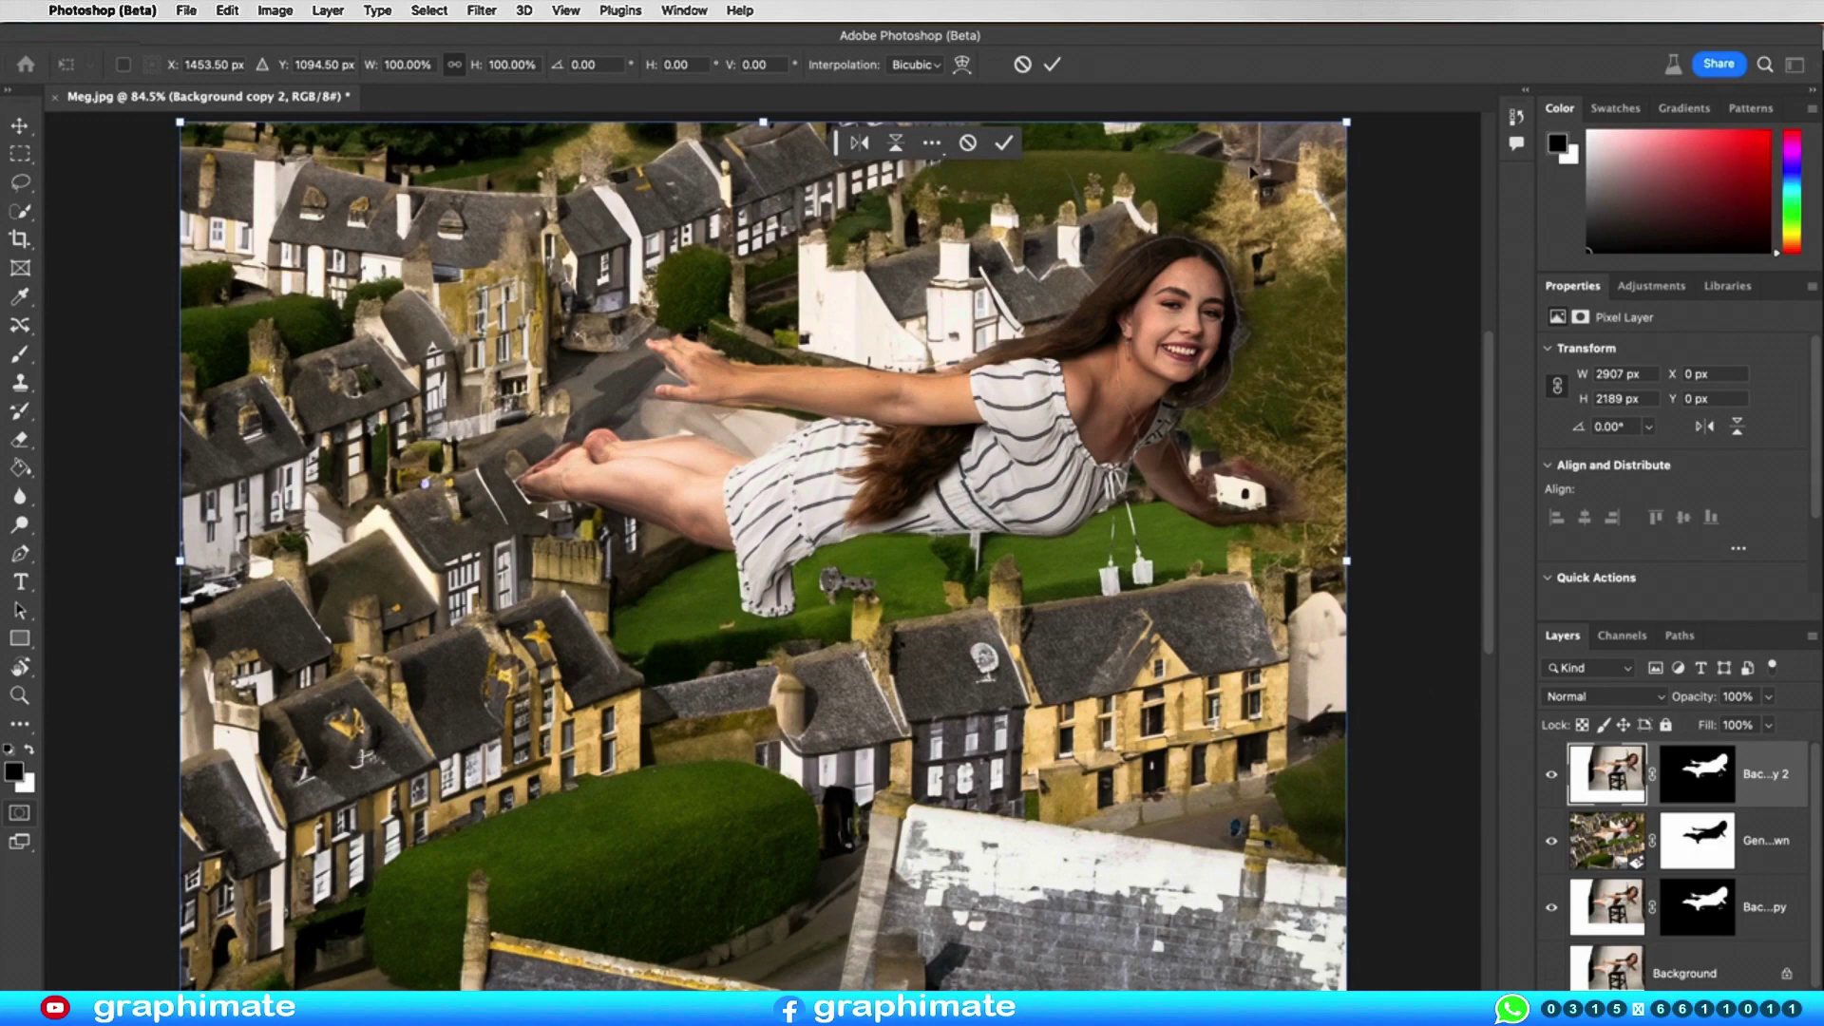
{"action": "scroll", "coordinate": [988, 418], "scroll_direction": "down", "scroll_amount": 5}
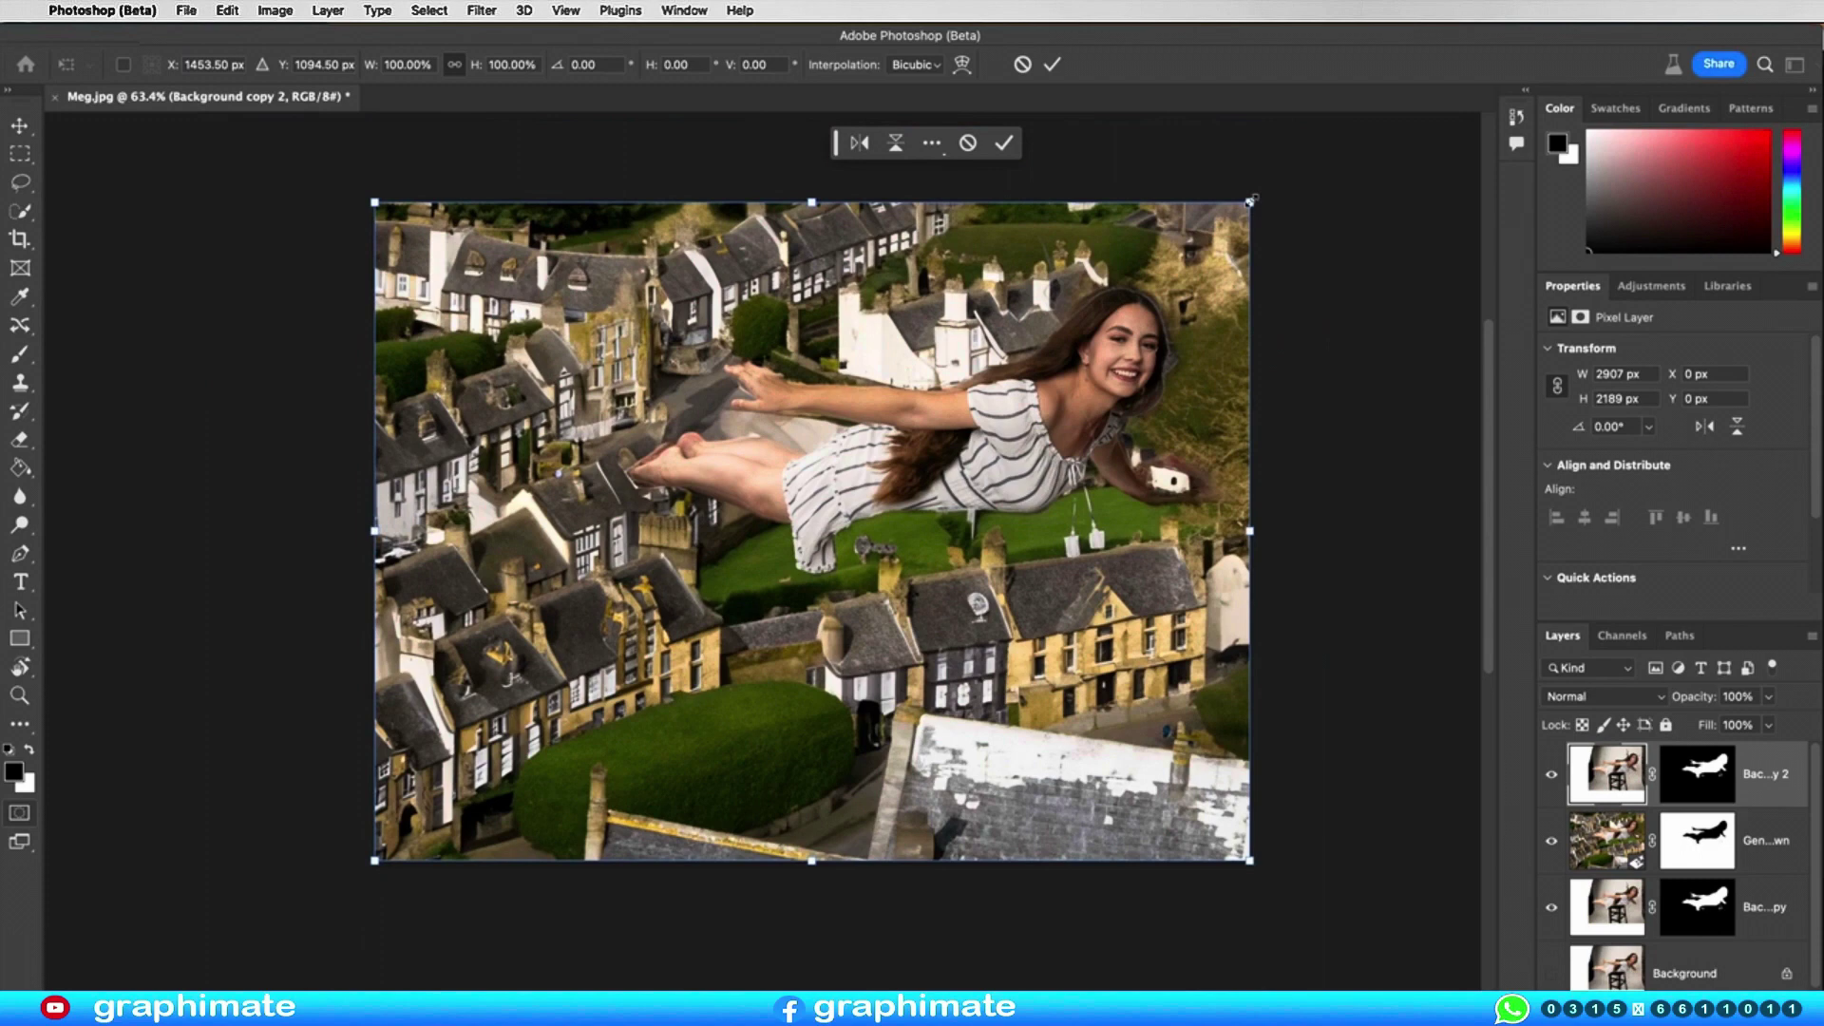
{"action": "left_click_drag", "start_coordinate": [1250, 201], "coordinate": [1289, 176]}
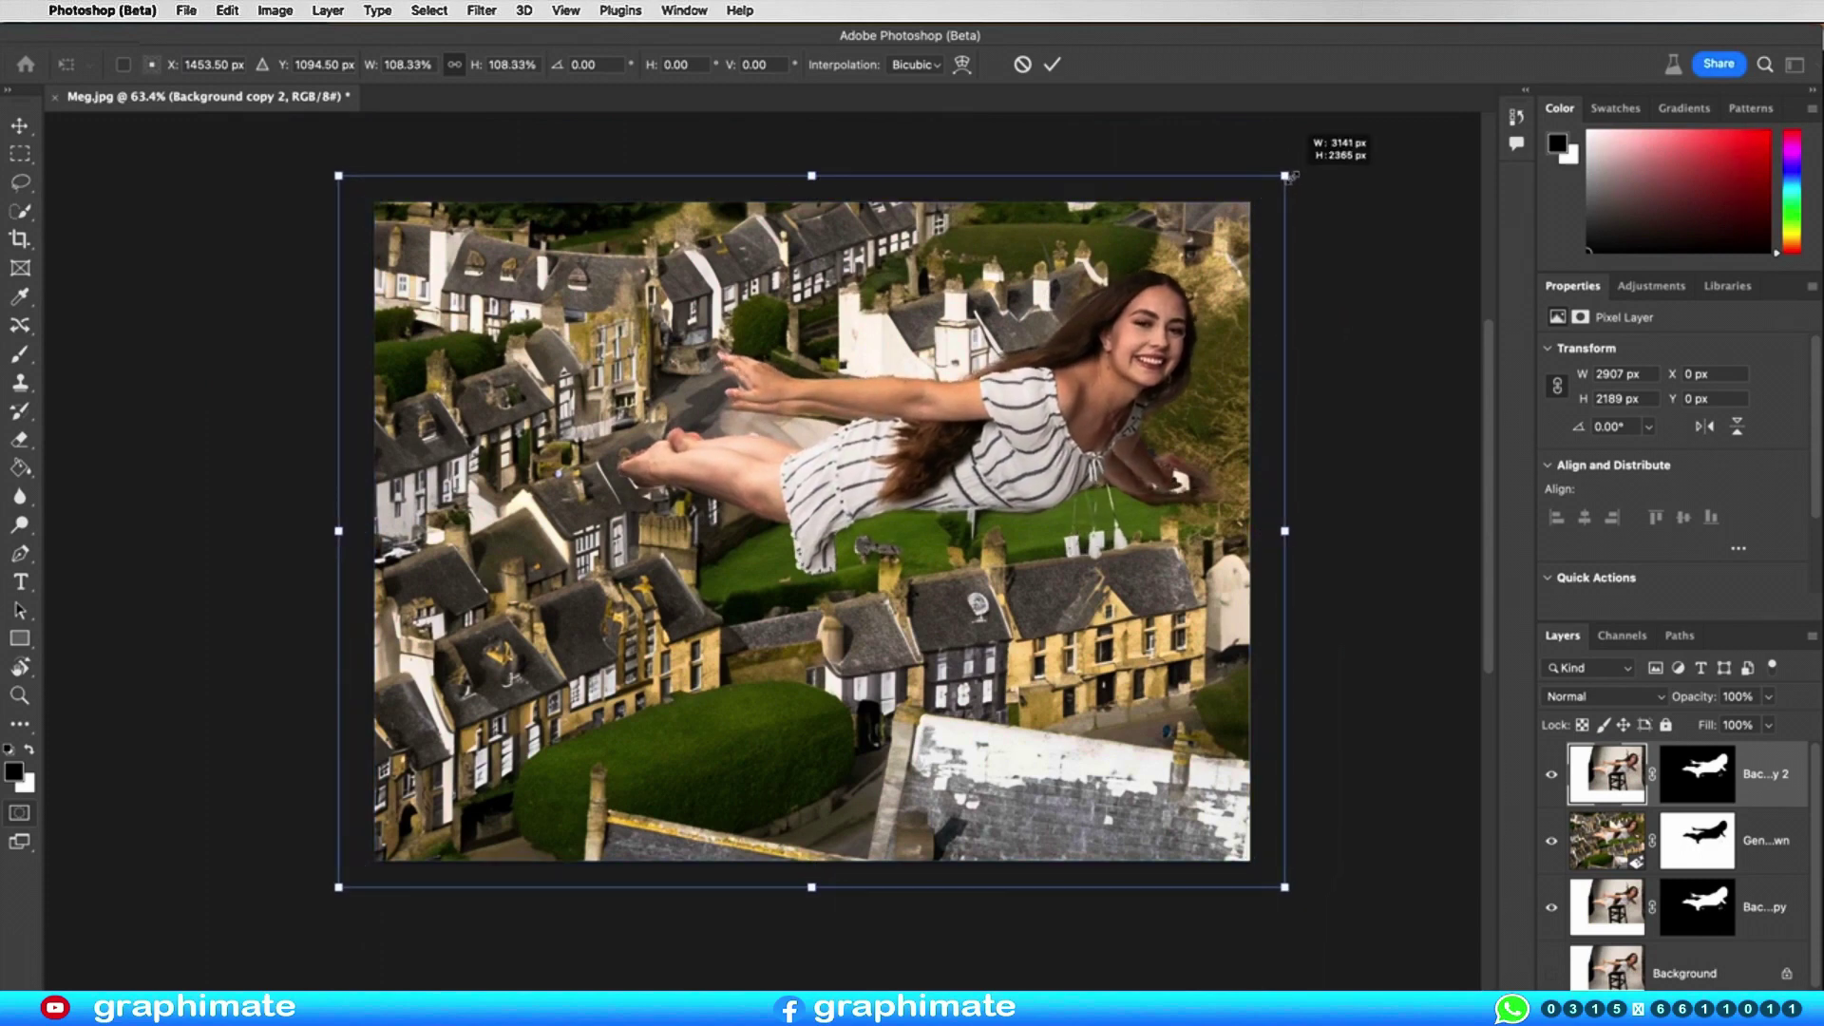
{"action": "left_click_drag", "start_coordinate": [1203, 296], "coordinate": [1189, 309]}
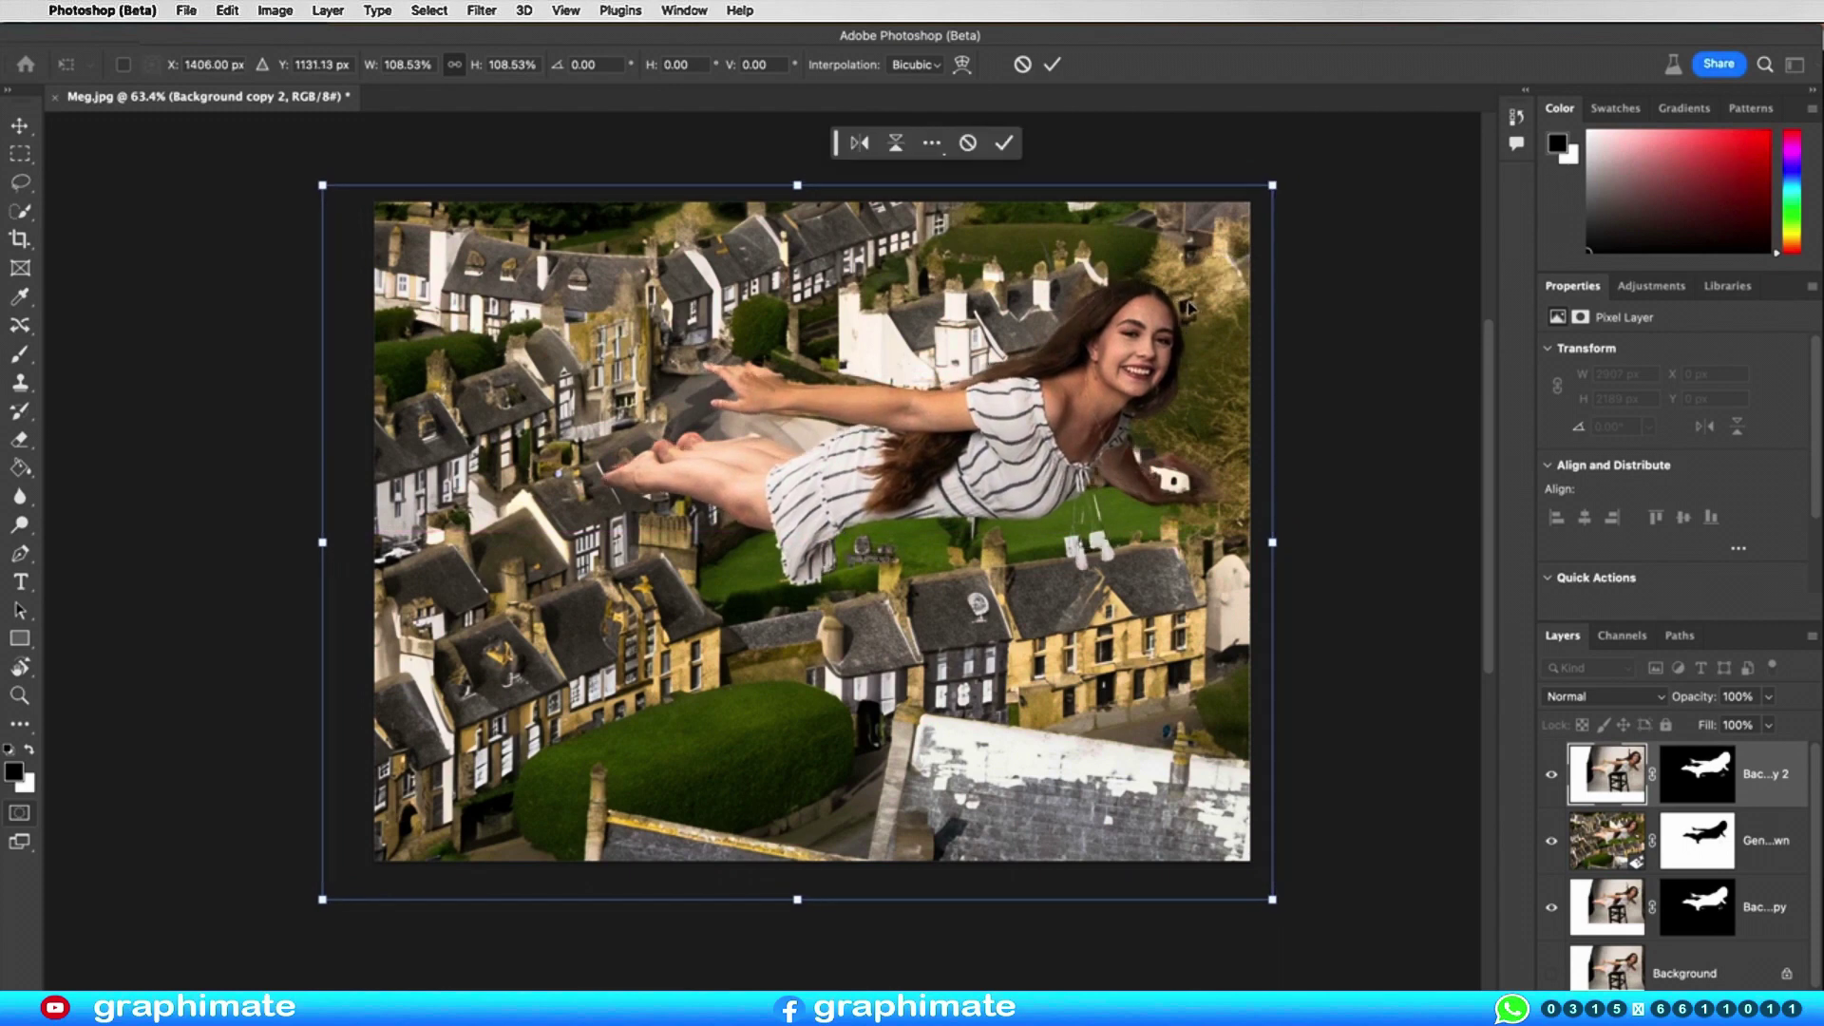
{"action": "key", "text": "Return"}
{"action": "key", "text": "w"}
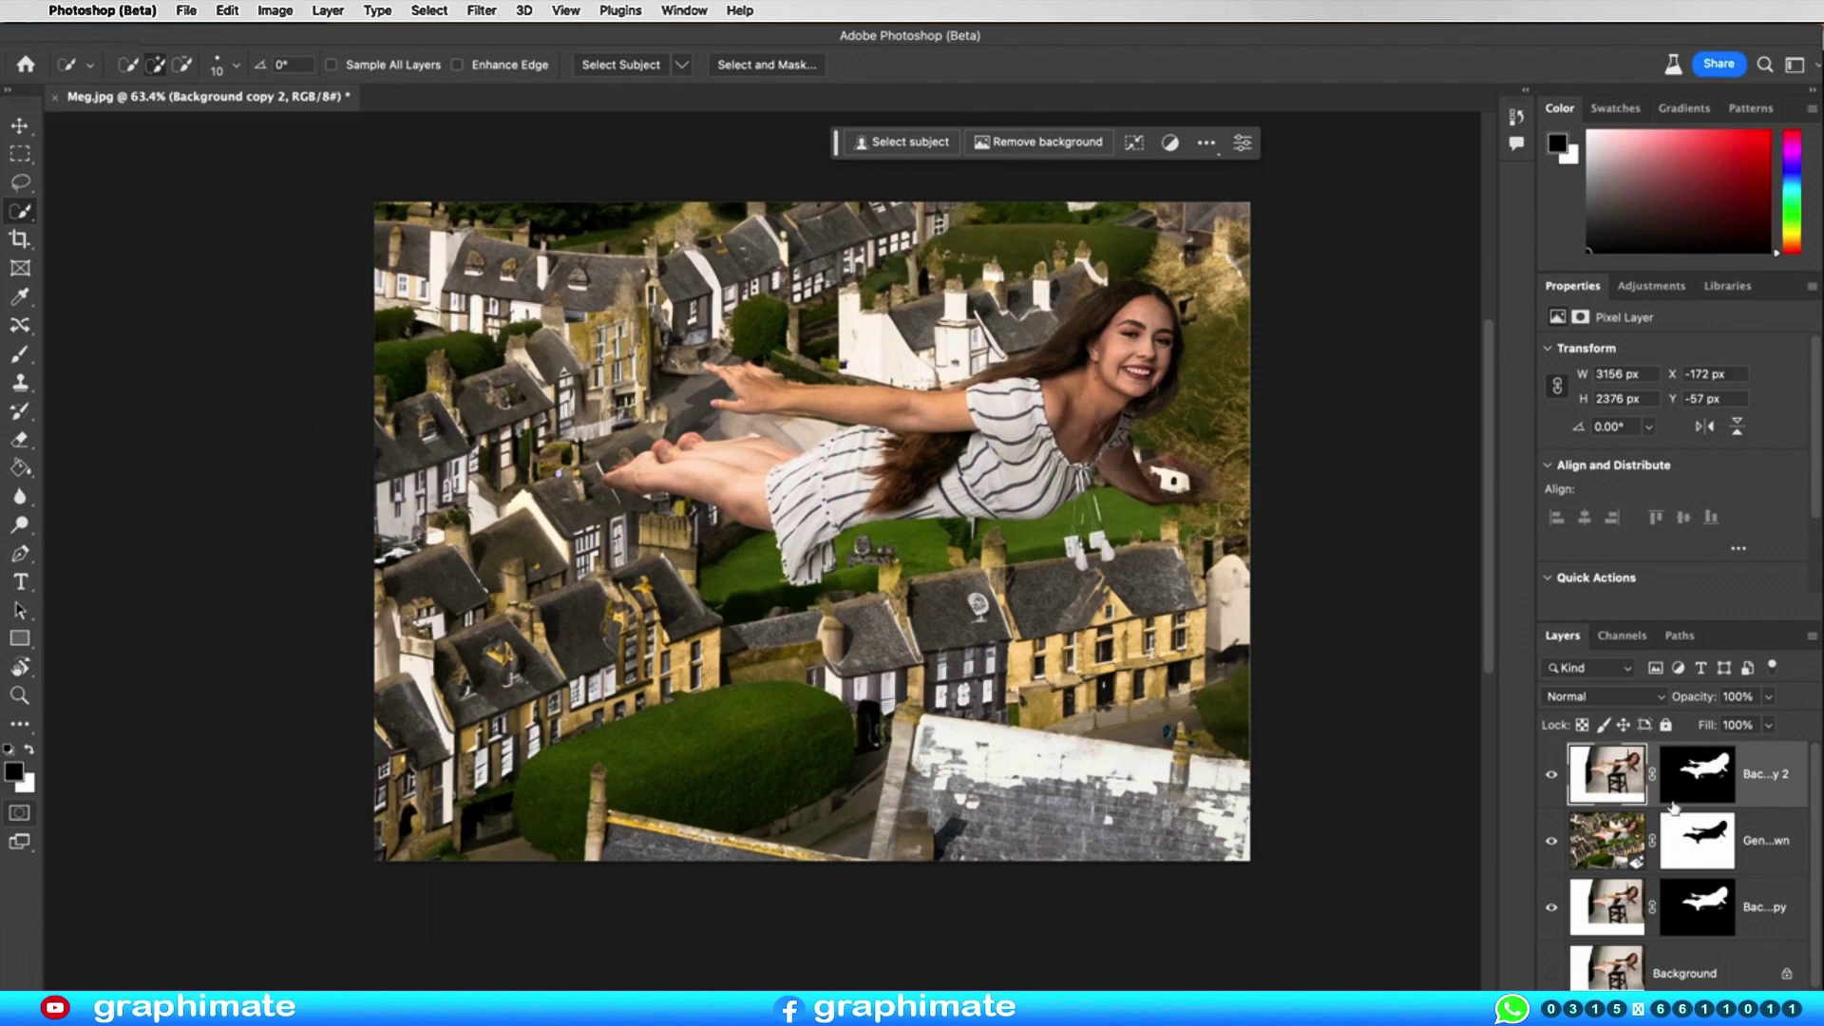
Step: Fill the leftover figure gap with prompt-less Generative Fill and move the enlarged woman layer to the top
{"action": "left_click", "coordinate": [1554, 775]}
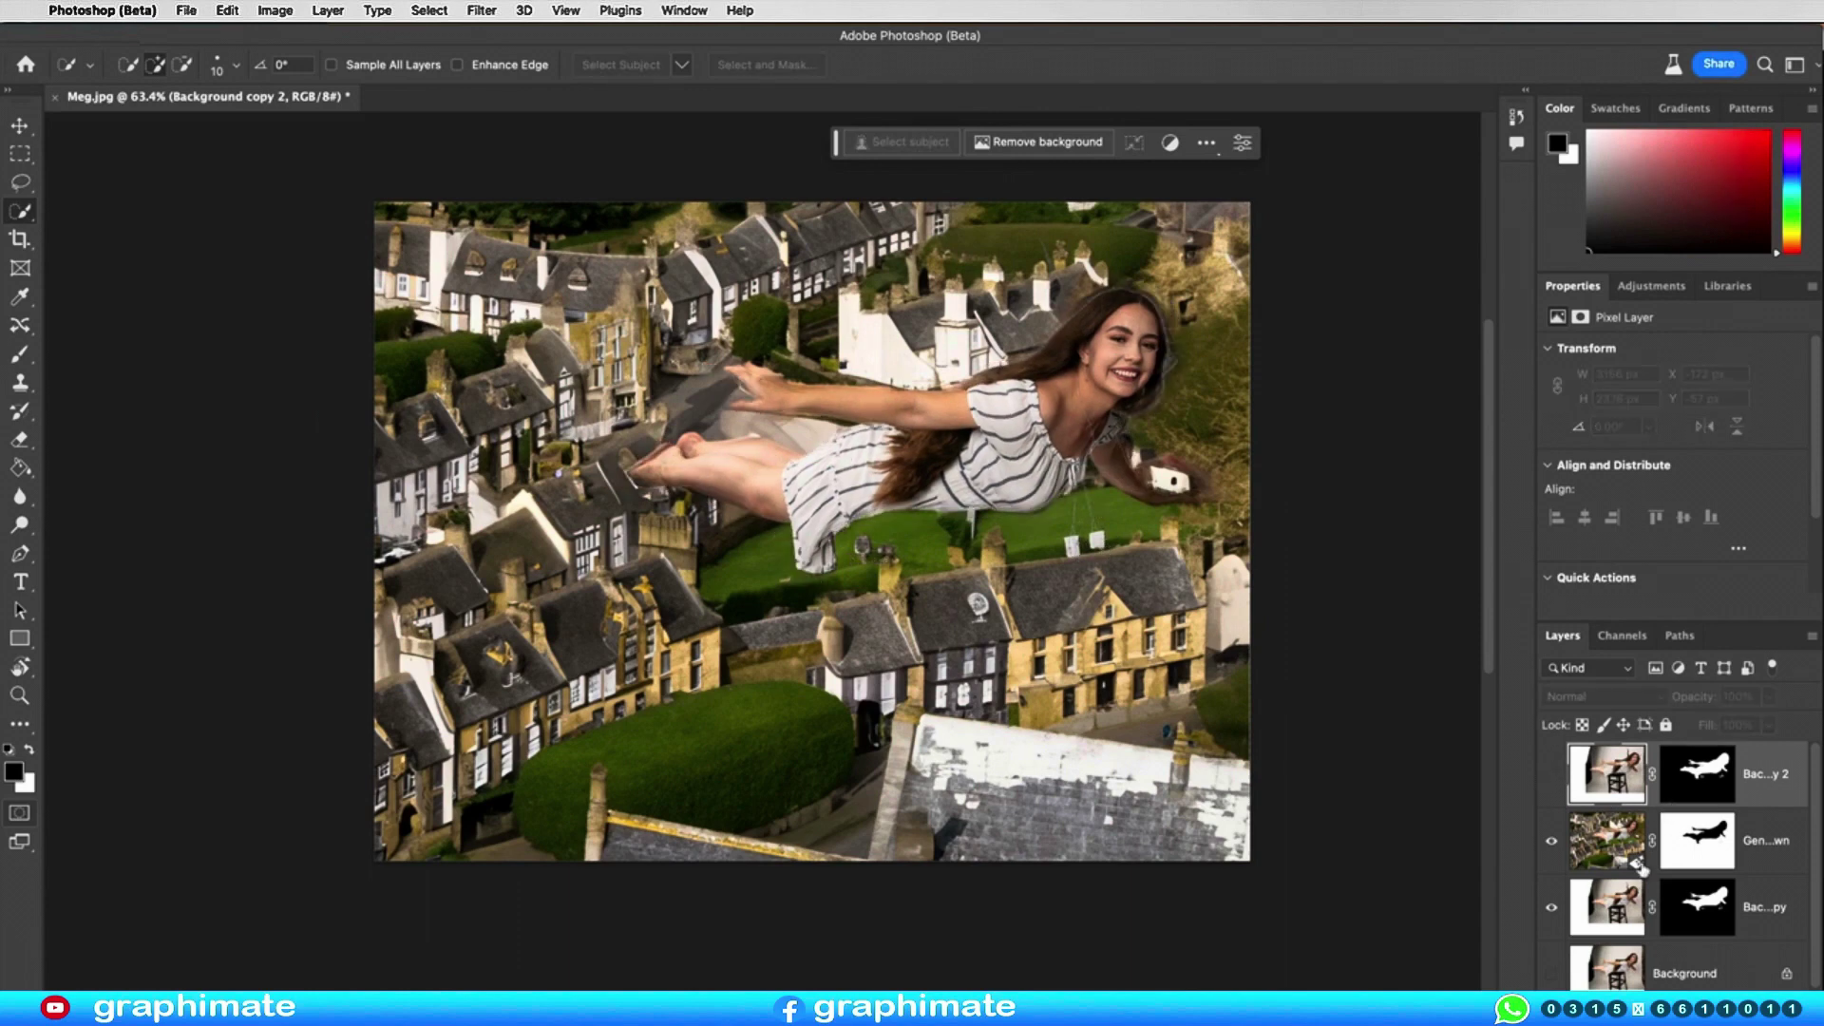
{"action": "left_click", "coordinate": [1551, 908]}
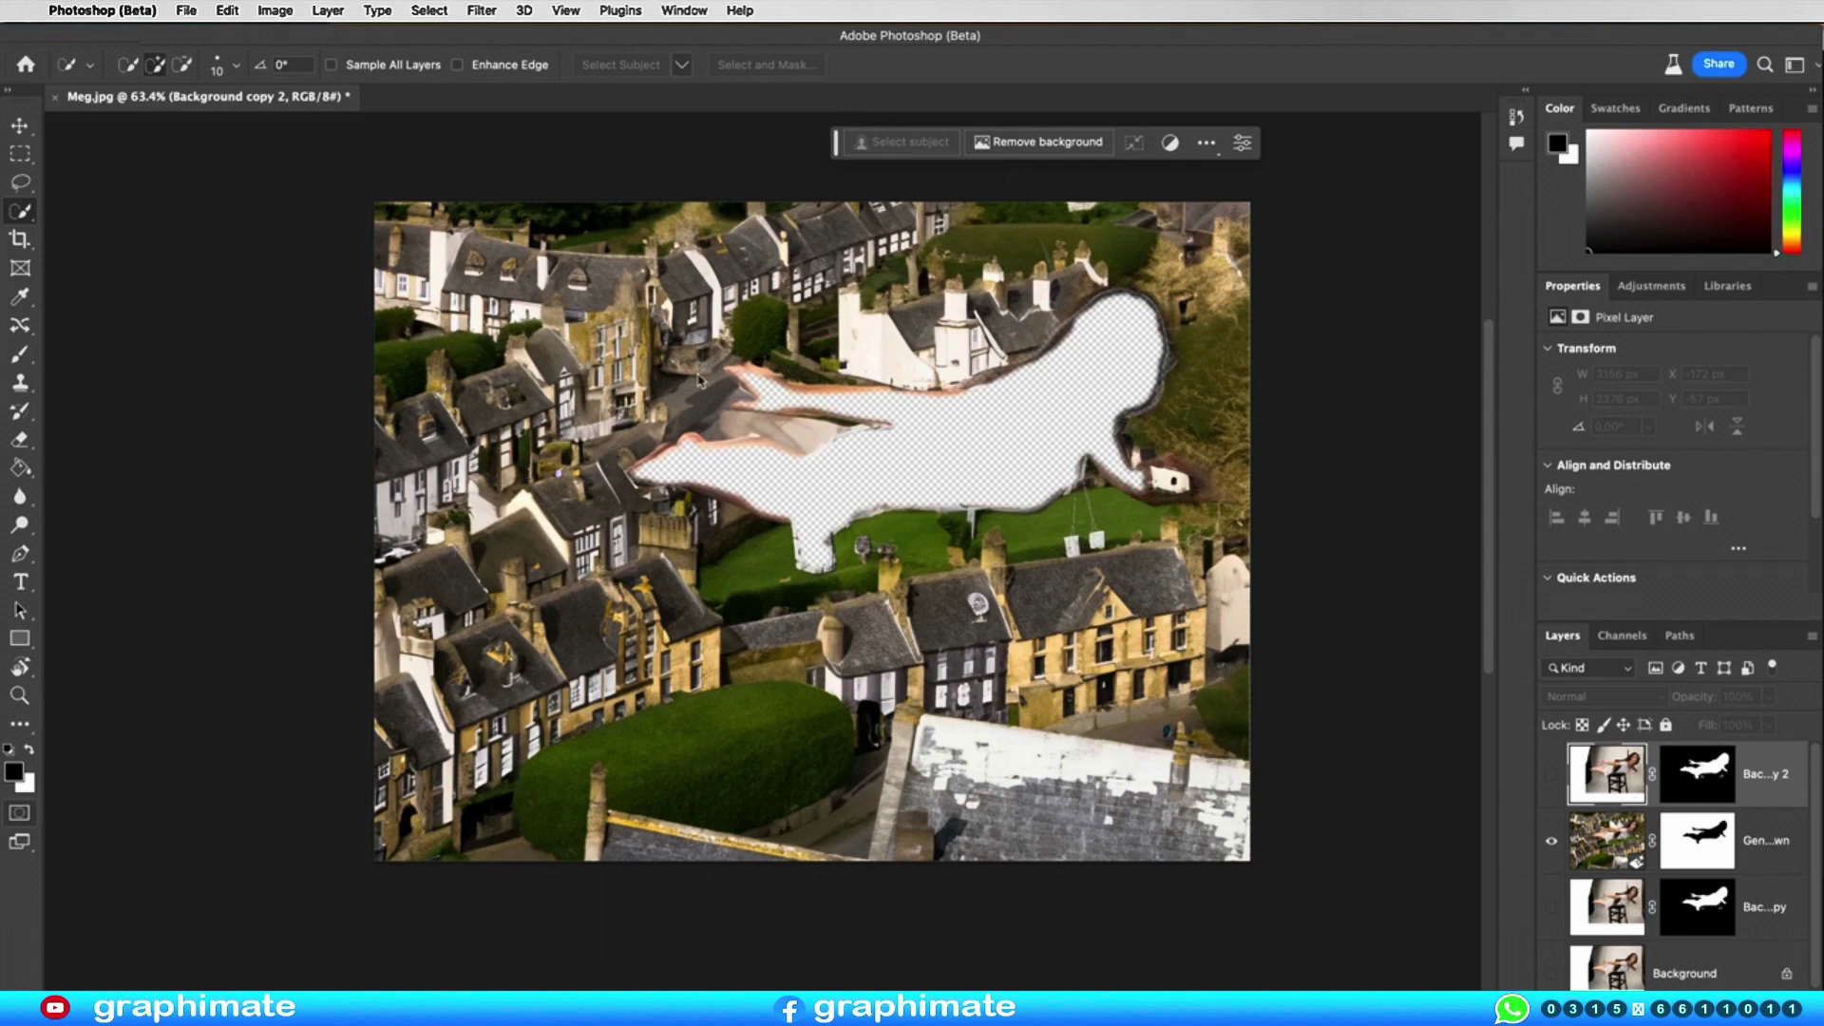
{"action": "left_click", "coordinate": [20, 182]}
{"action": "mouse_move", "coordinate": [624, 437]}
{"action": "left_mouse_down"}
{"action": "mouse_move", "coordinate": [982, 351]}
{"action": "mouse_move", "coordinate": [1203, 357]}
{"action": "mouse_move", "coordinate": [1154, 466]}
{"action": "mouse_move", "coordinate": [1221, 487]}
{"action": "mouse_move", "coordinate": [1026, 532]}
{"action": "mouse_move", "coordinate": [627, 465]}
{"action": "left_mouse_up"}
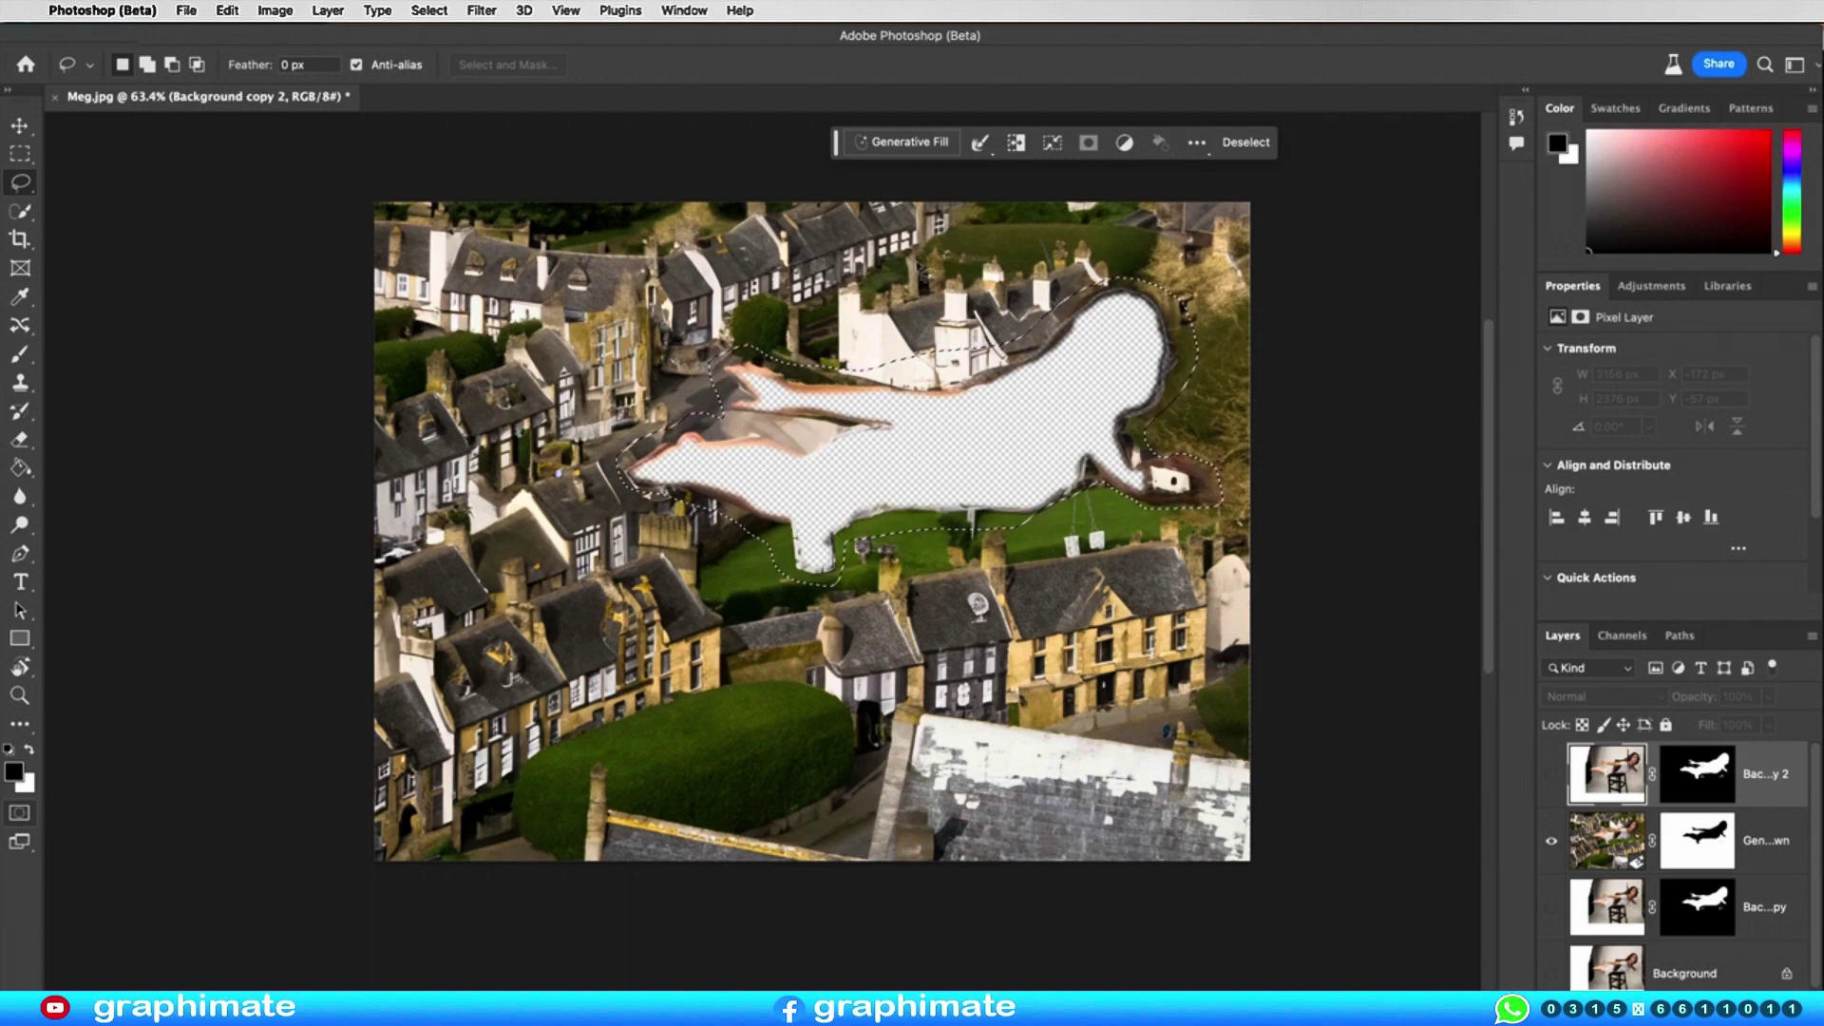
{"action": "left_click", "coordinate": [903, 142]}
{"action": "left_click", "coordinate": [1167, 142]}
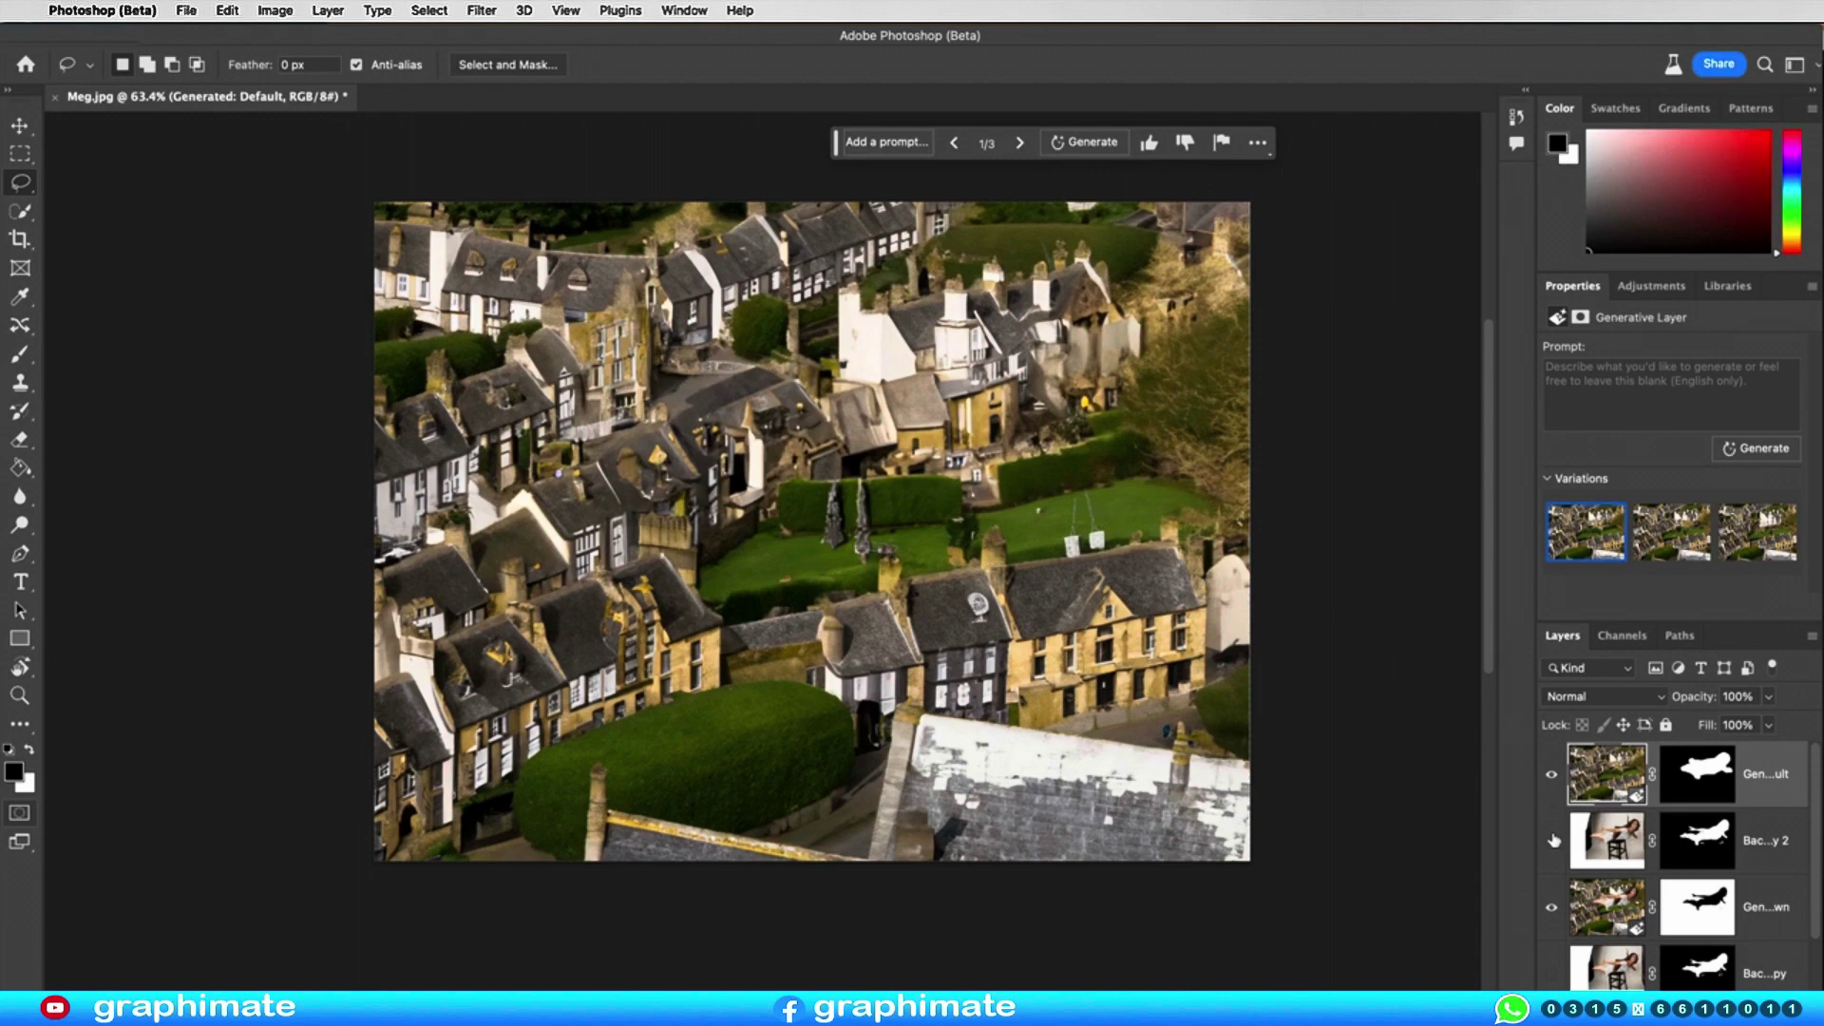
{"action": "left_click_drag", "start_coordinate": [1610, 836], "coordinate": [1613, 760]}
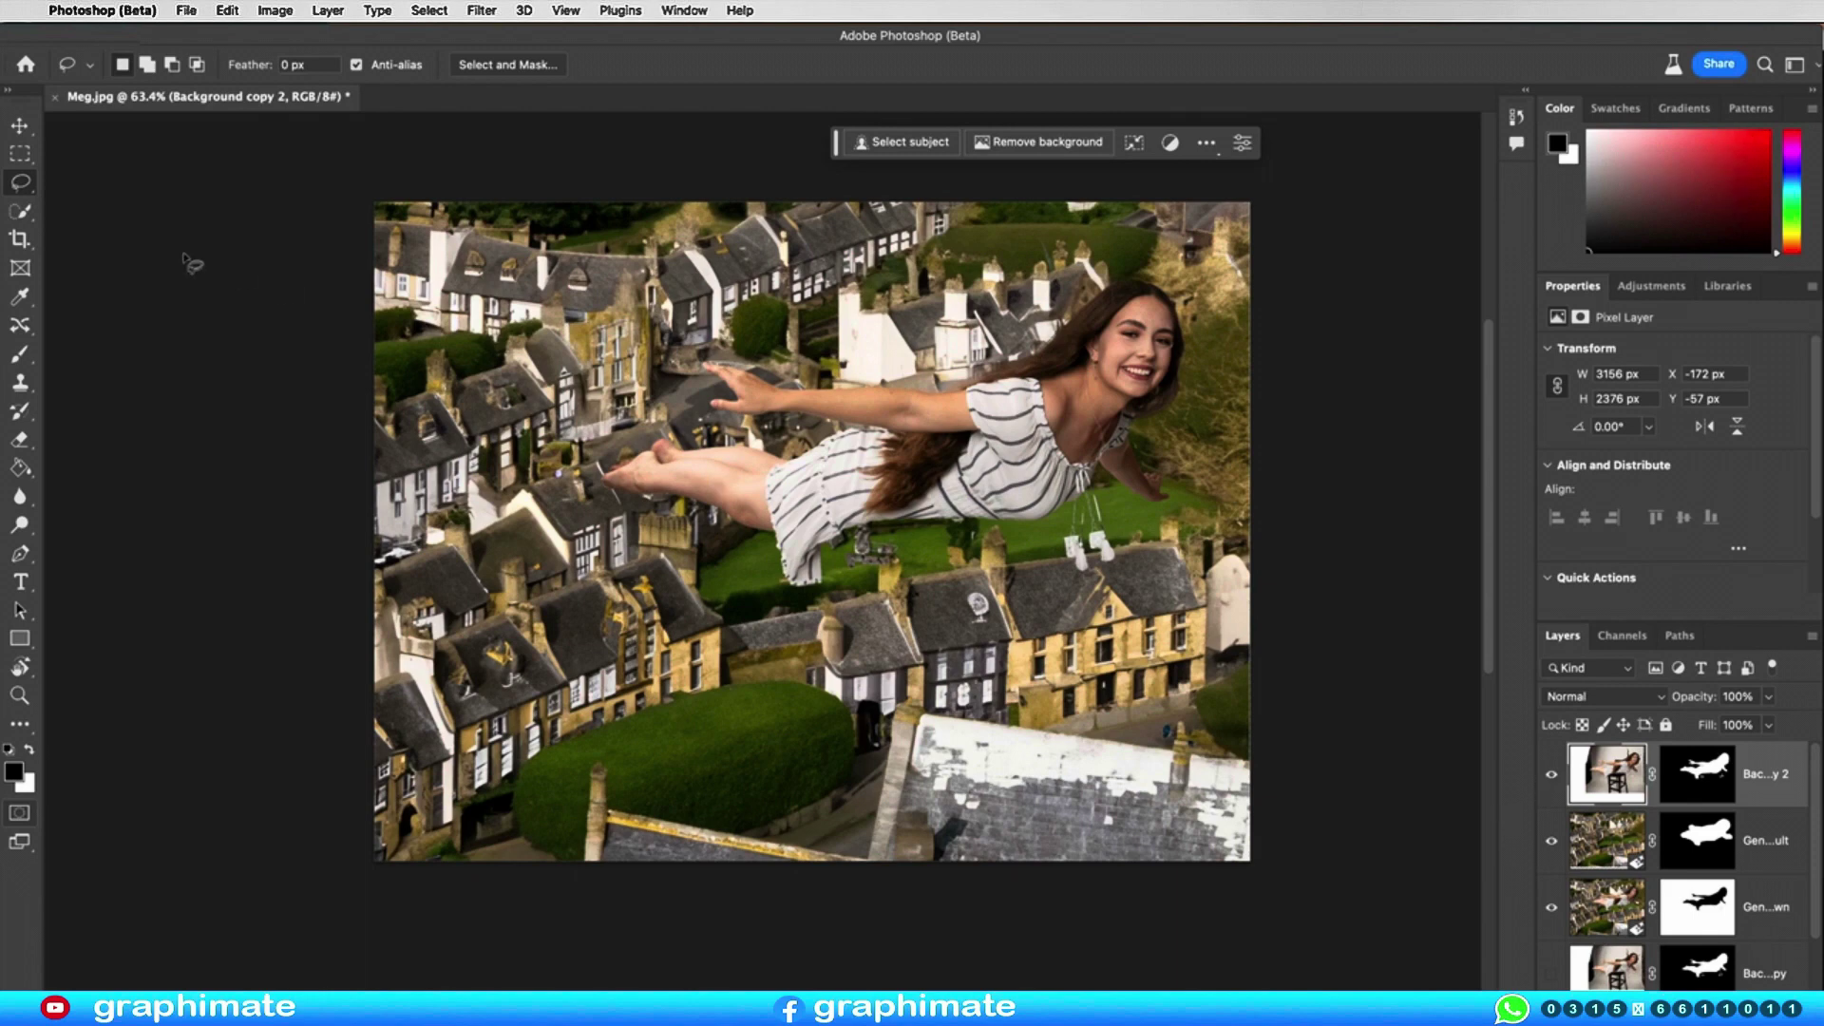
Step: Try the Harmonization neural filter on the woman's layer and close it without applying
{"action": "key", "text": "v"}
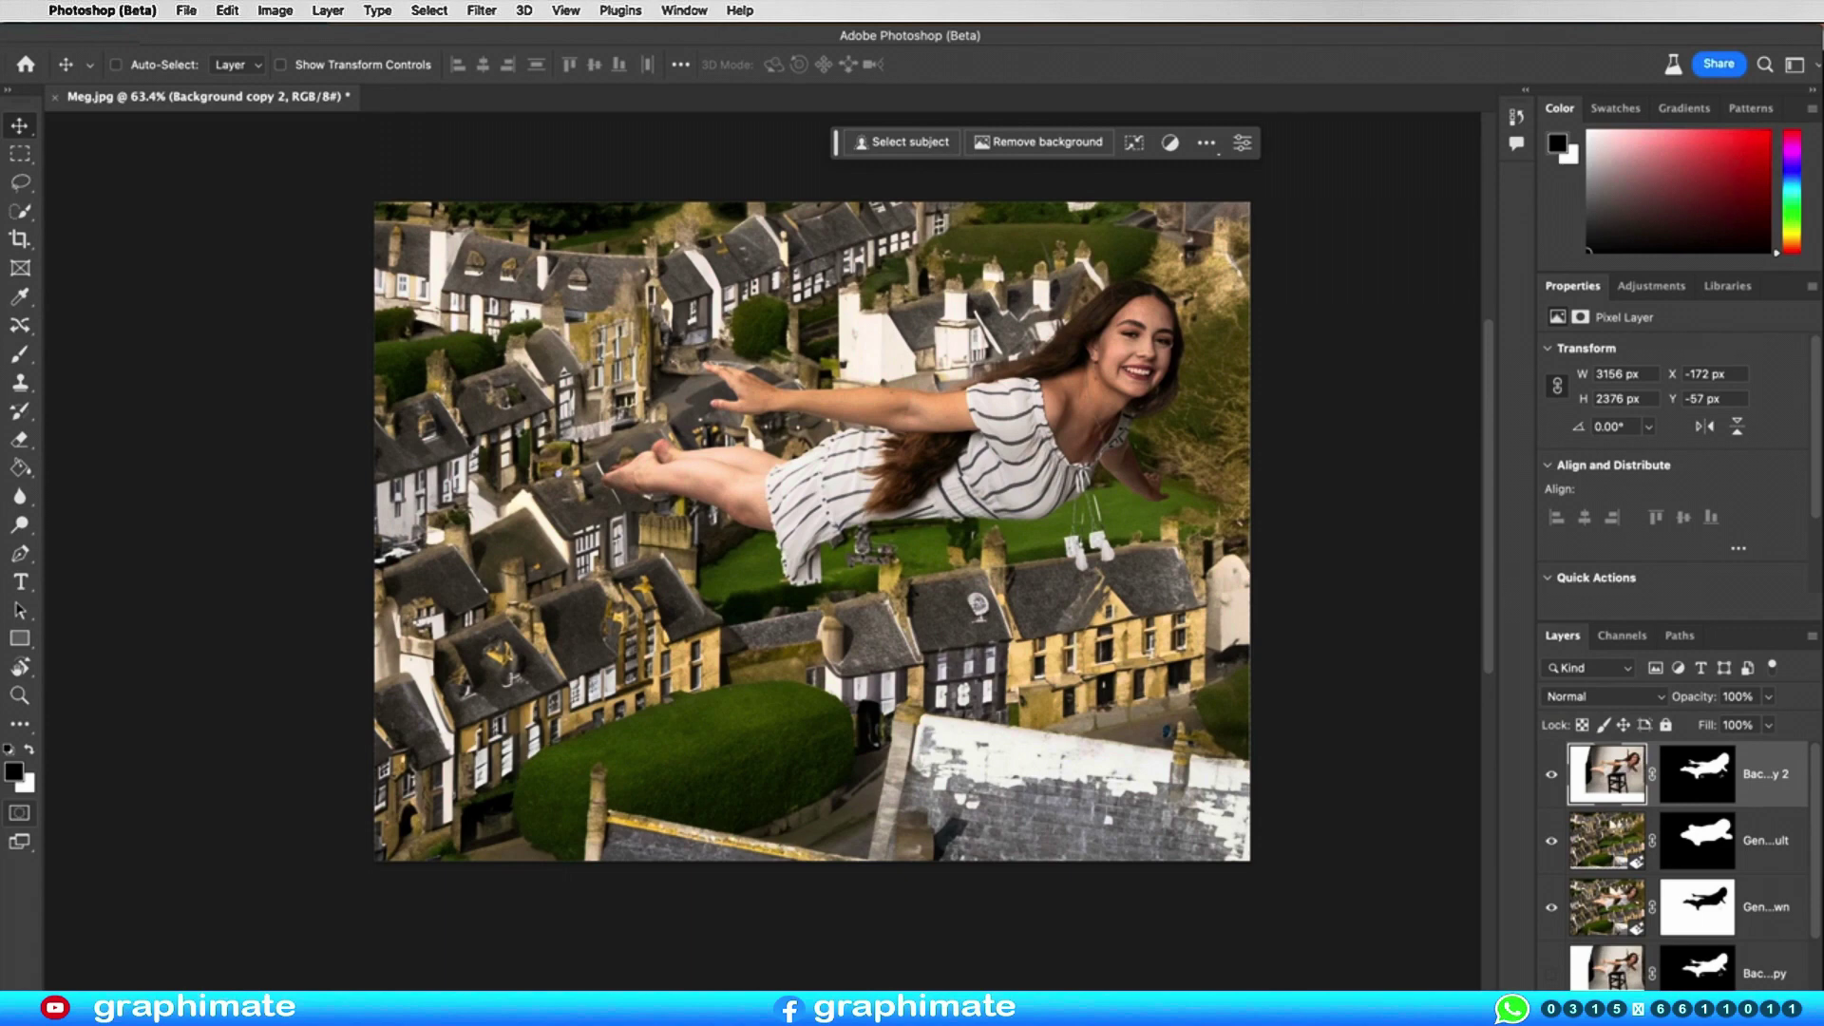
{"action": "left_click", "coordinate": [481, 10]}
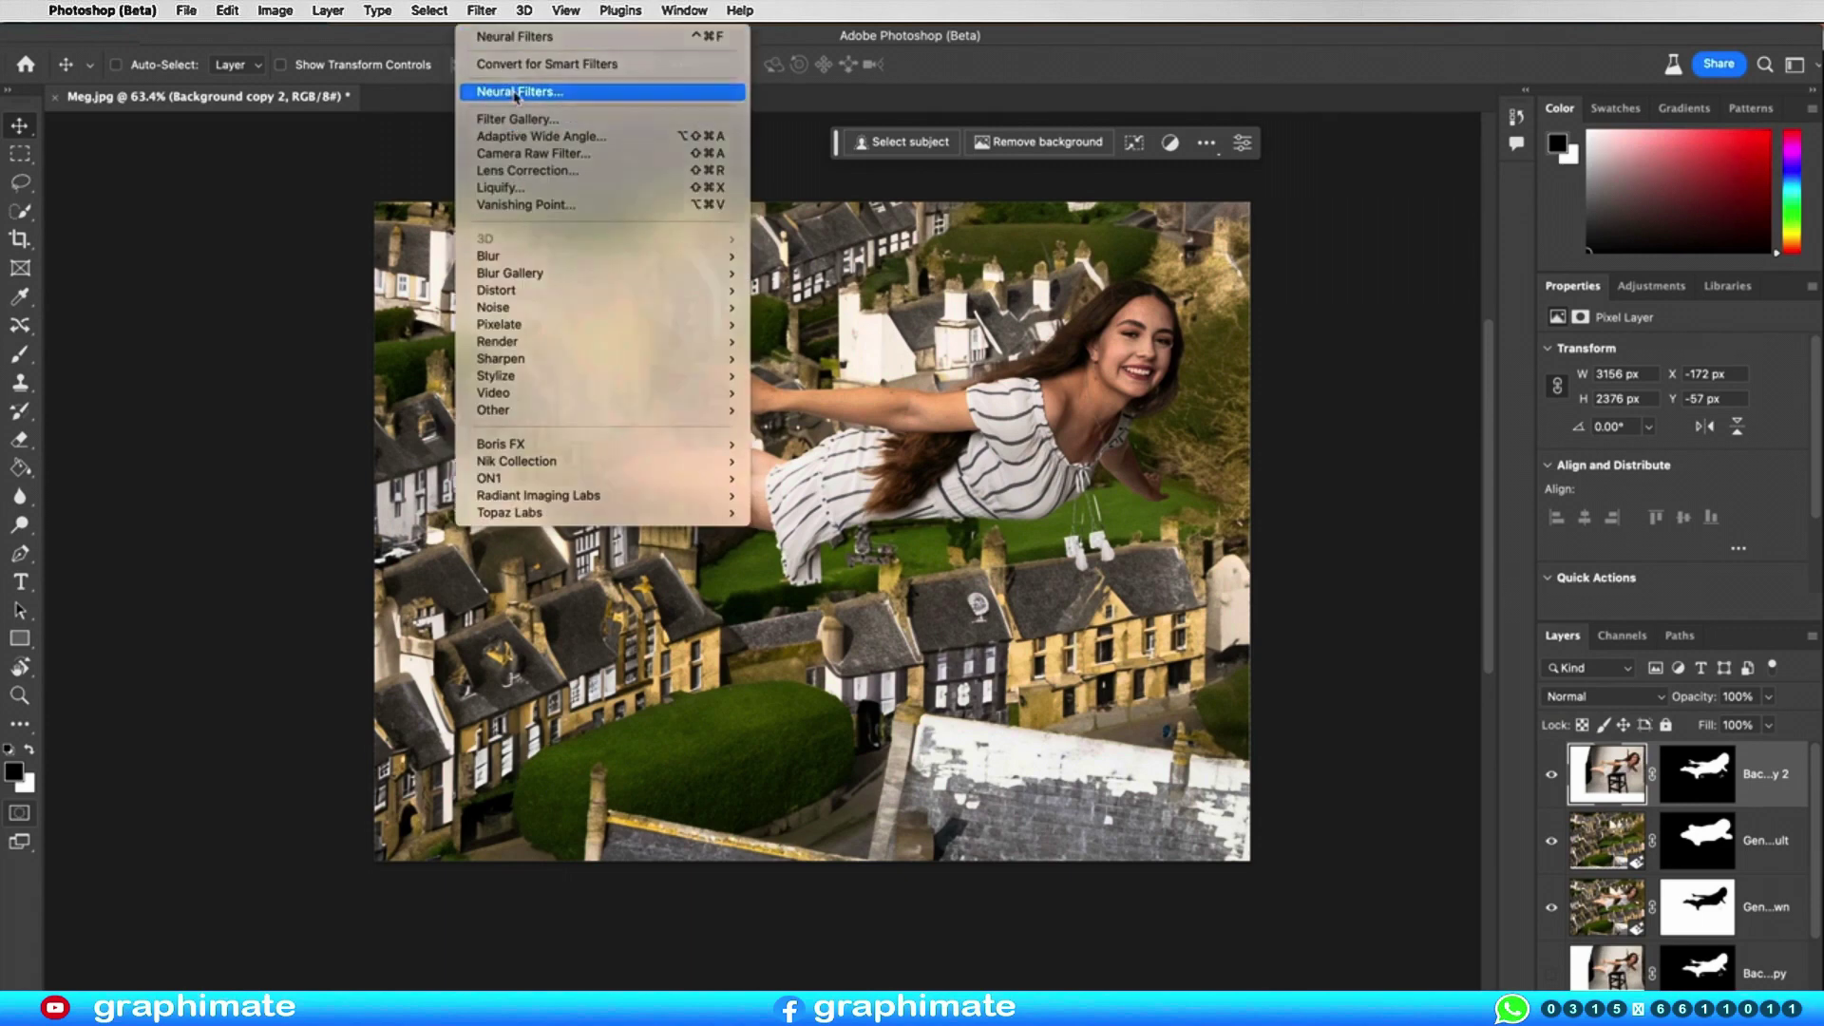
{"action": "left_click", "coordinate": [517, 92]}
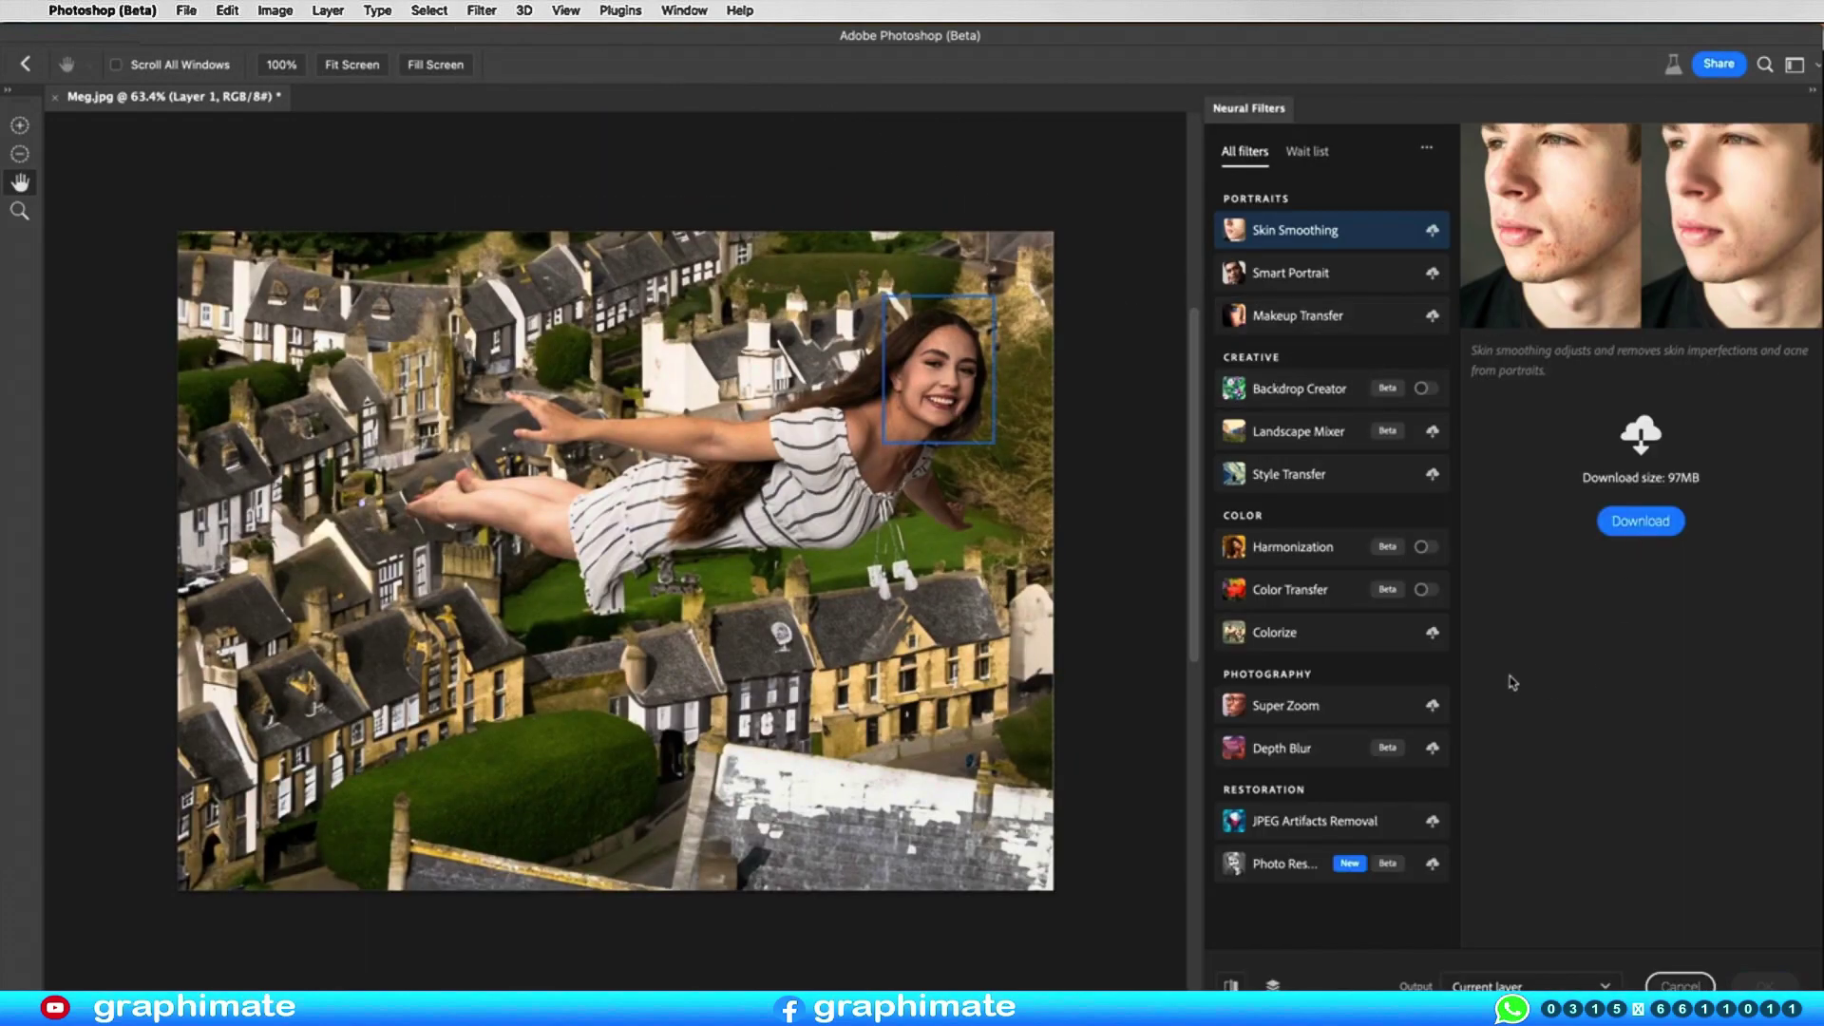
{"action": "left_click", "coordinate": [1253, 551]}
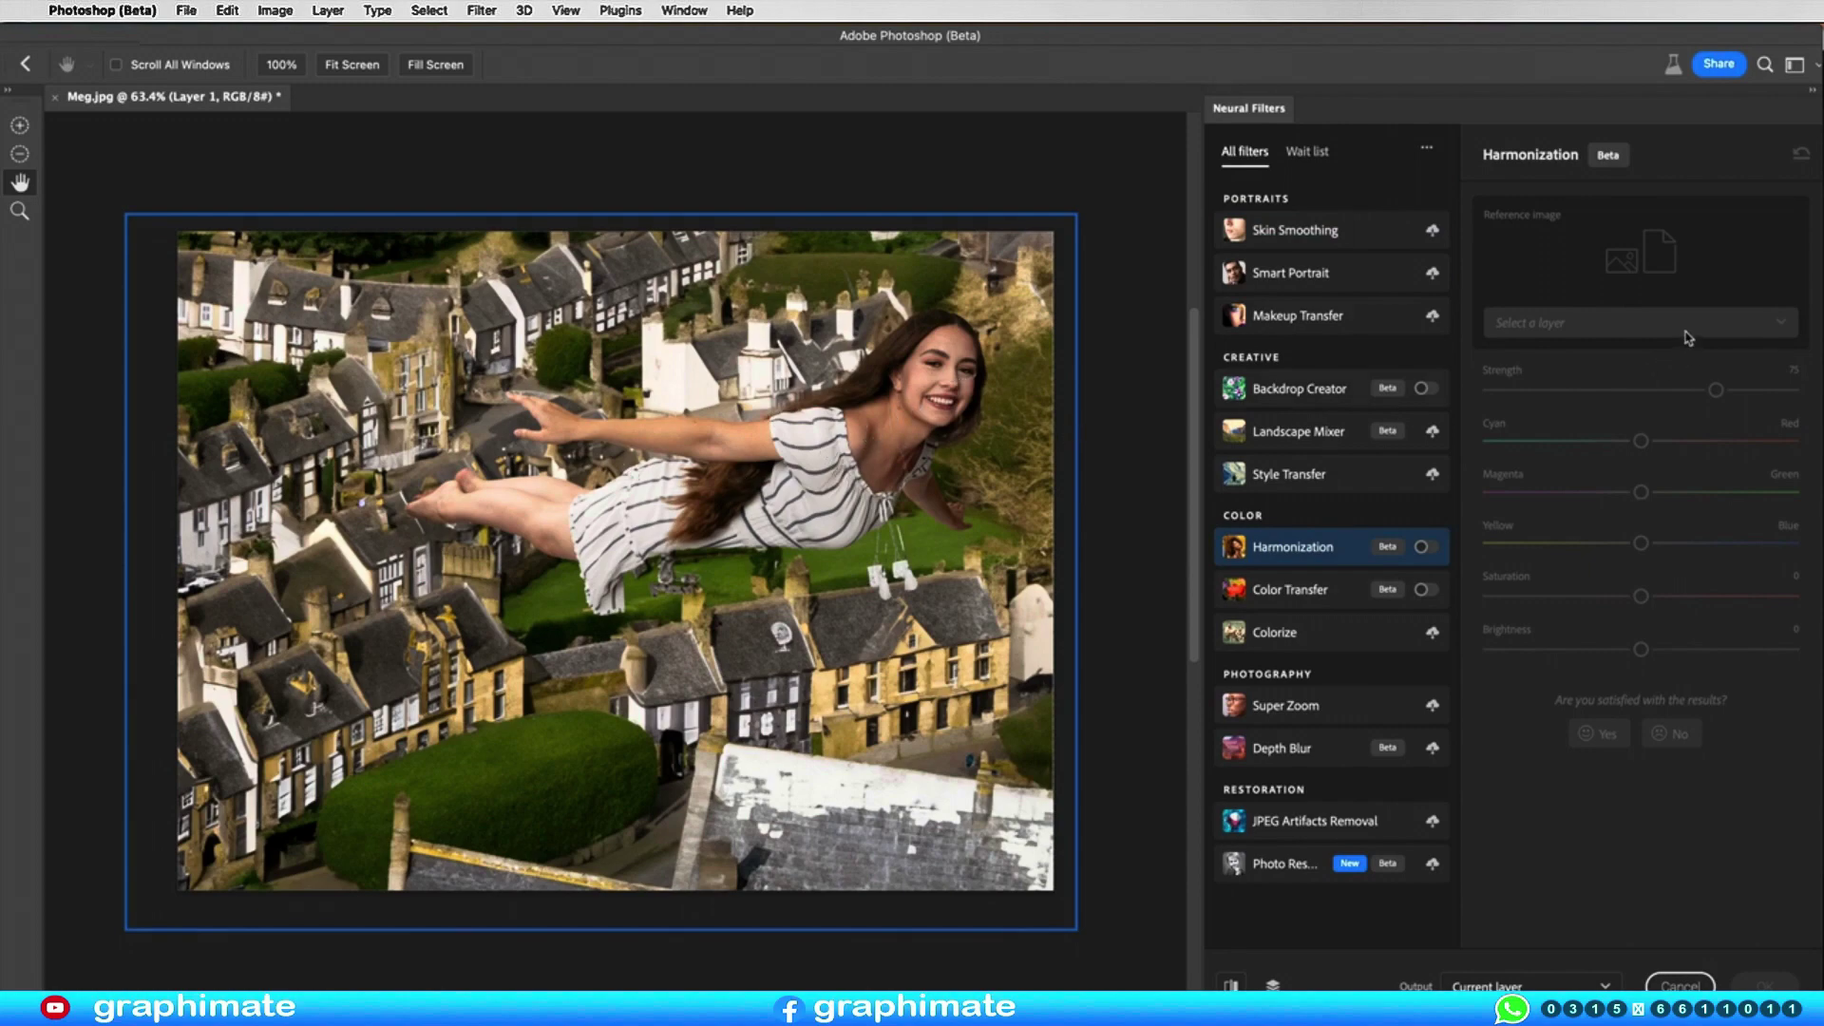
{"action": "left_click", "coordinate": [1680, 986]}
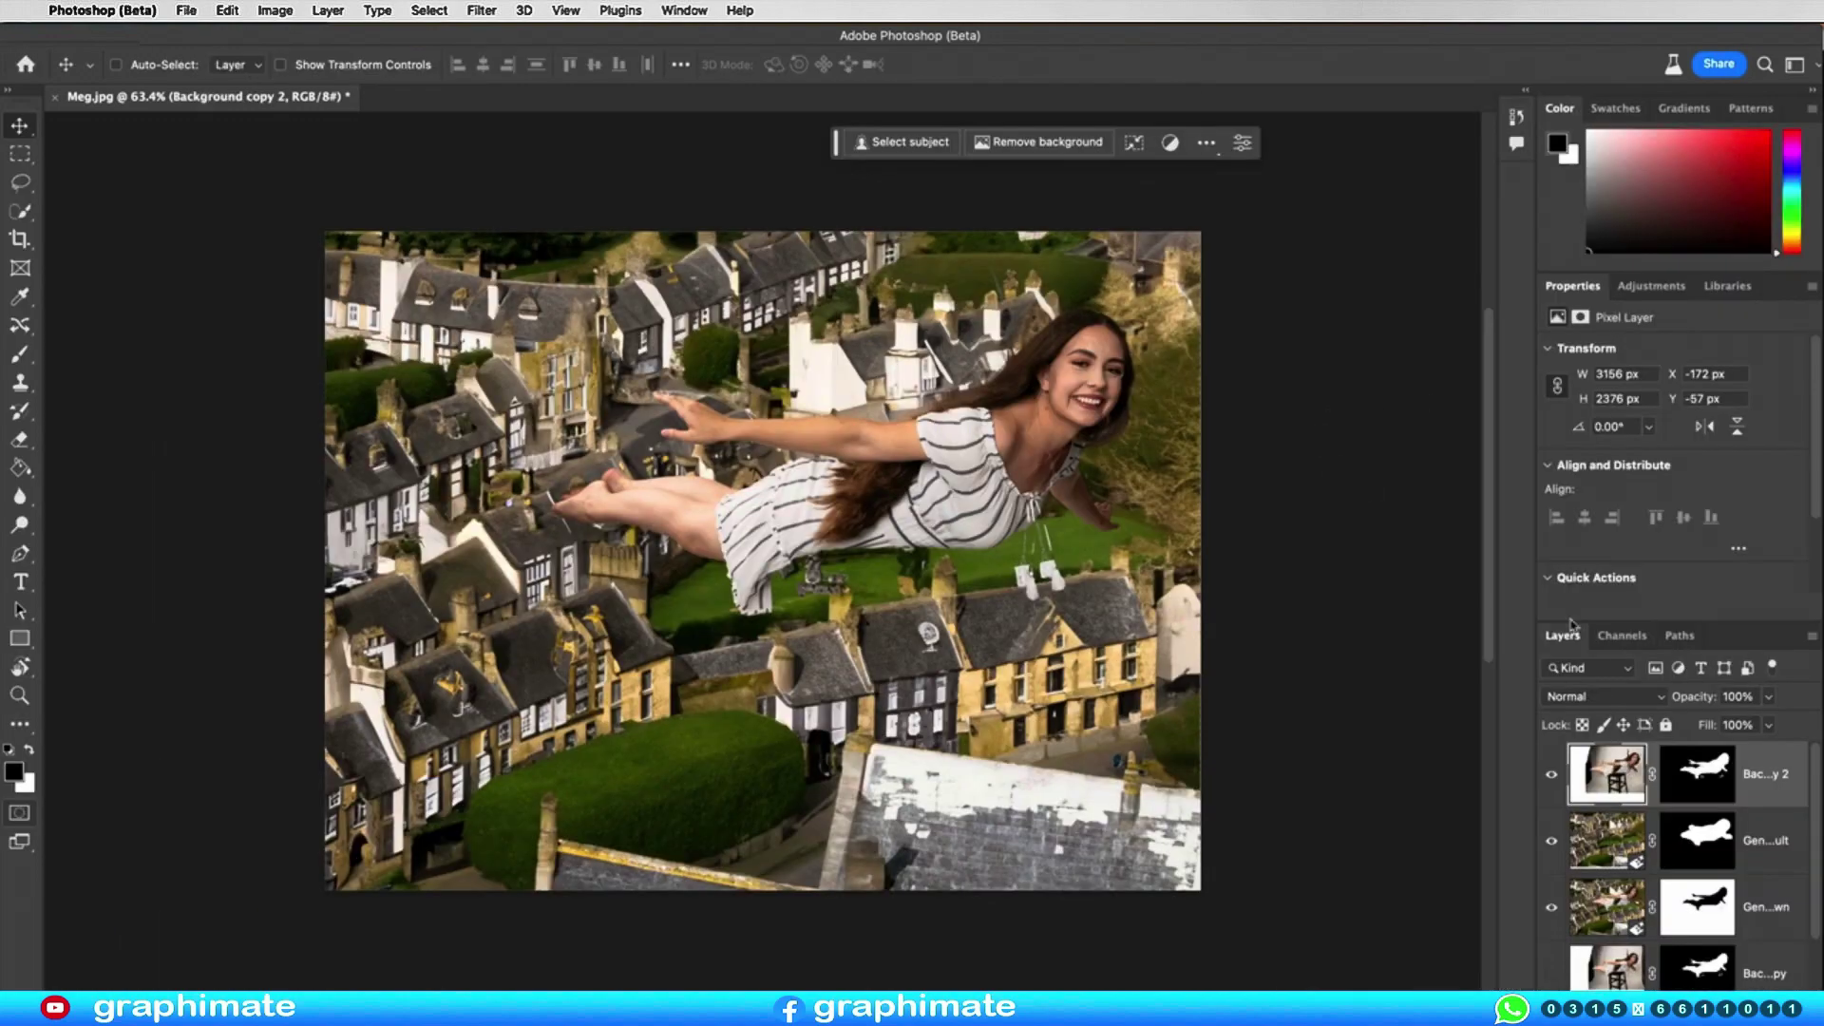
Step: Target the woman layer's pixels instead of its mask and bring up the Filter menu again
{"action": "left_click", "coordinate": [1700, 774]}
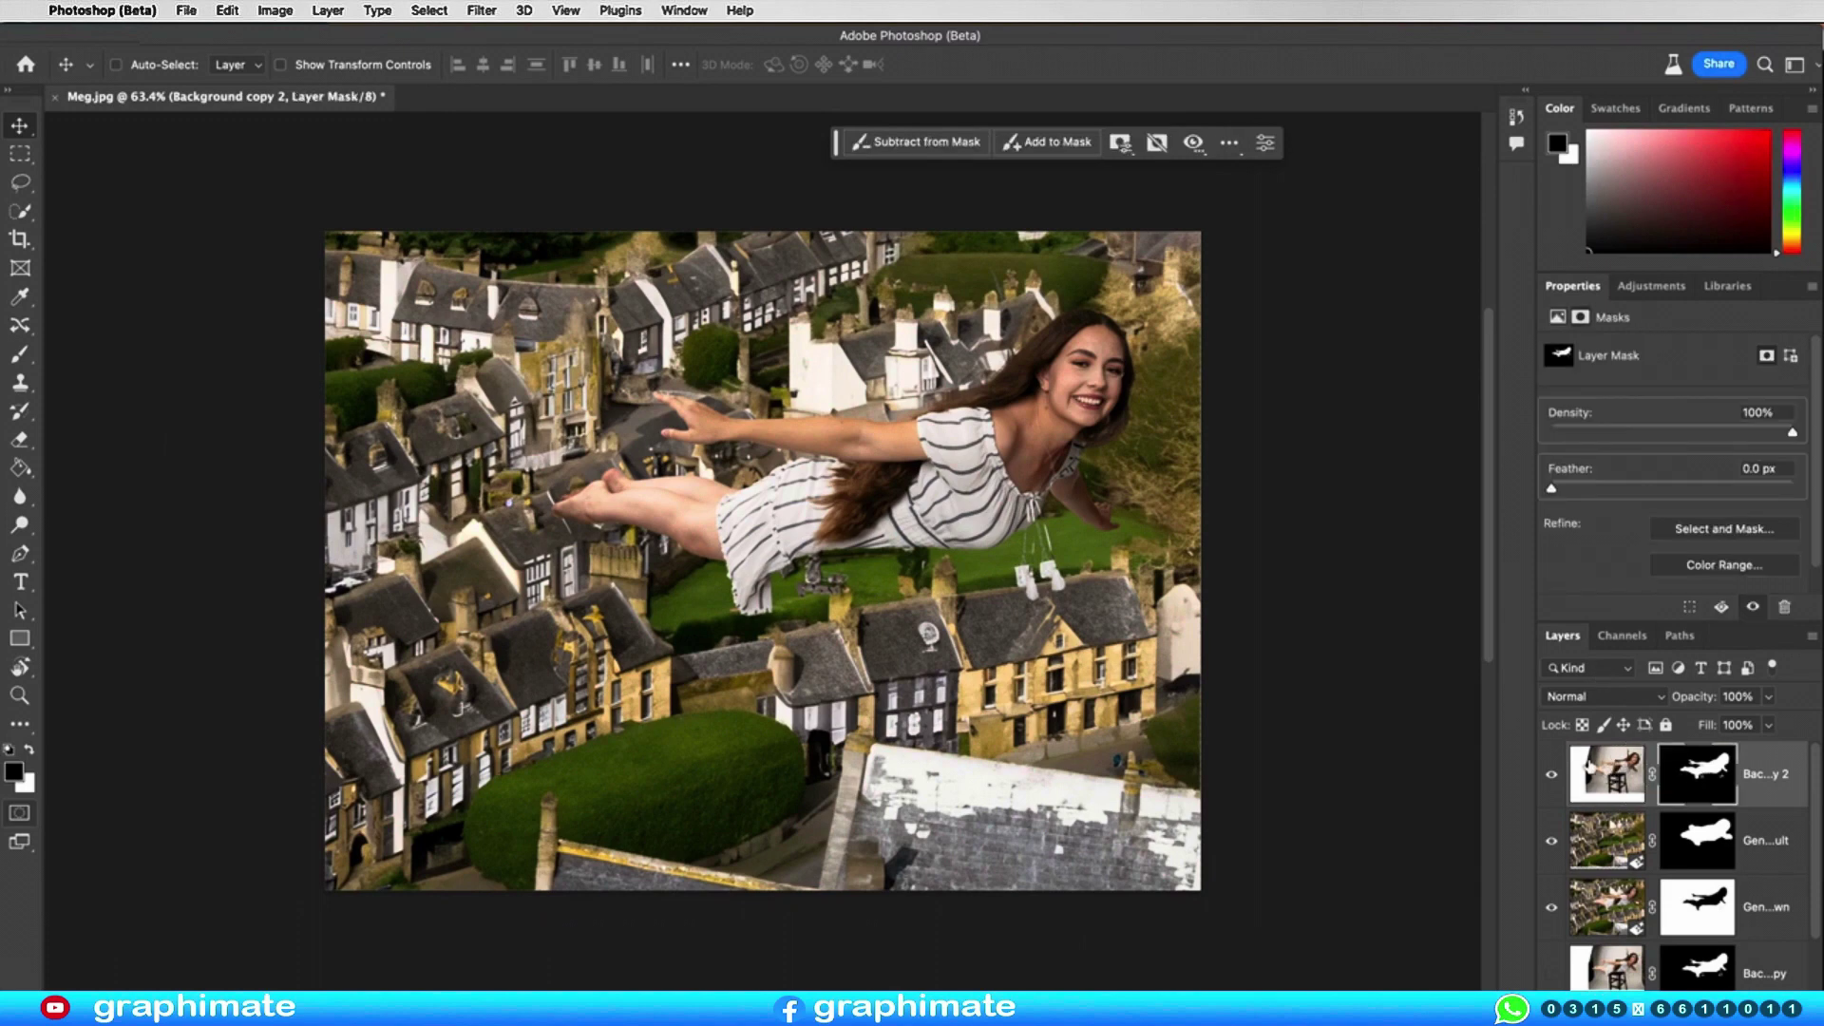
{"action": "left_click", "coordinate": [1588, 768]}
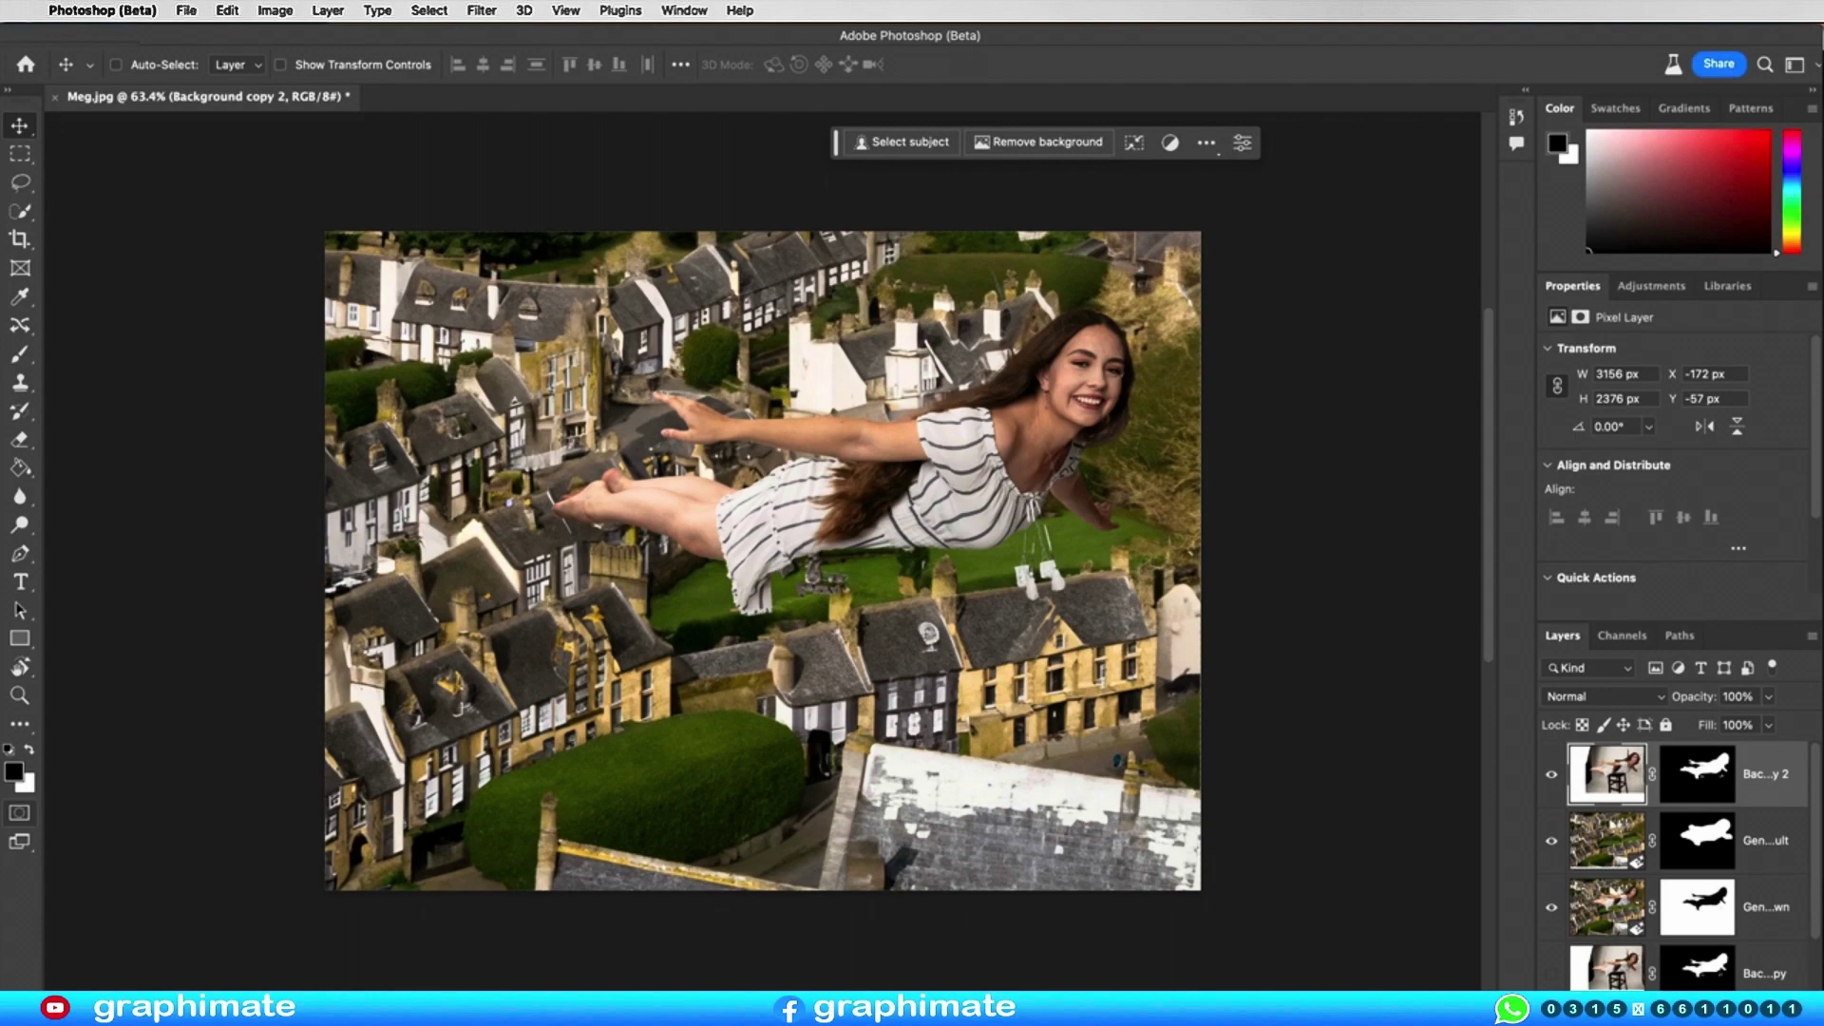
{"action": "left_click", "coordinate": [482, 11]}
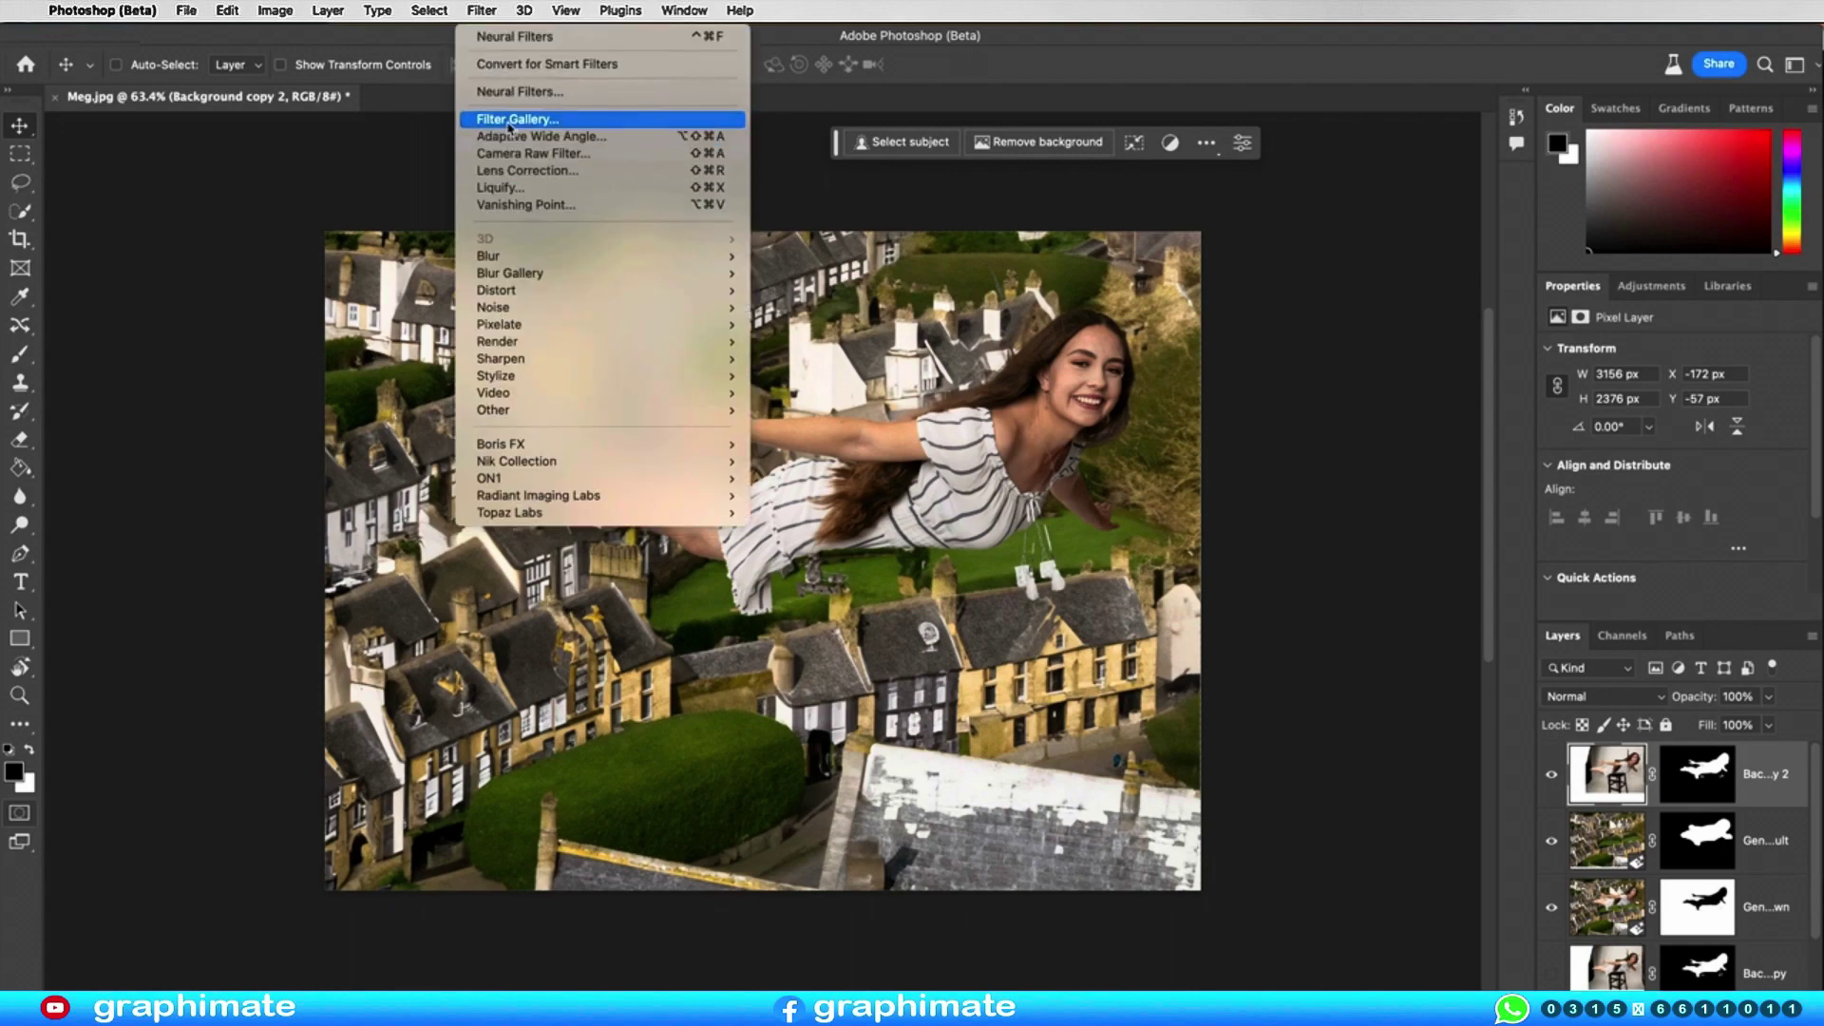
Step: Apply the Harmonization neural filter to the woman, using Generated: Default as reference at strength 59
{"action": "left_click", "coordinate": [520, 91]}
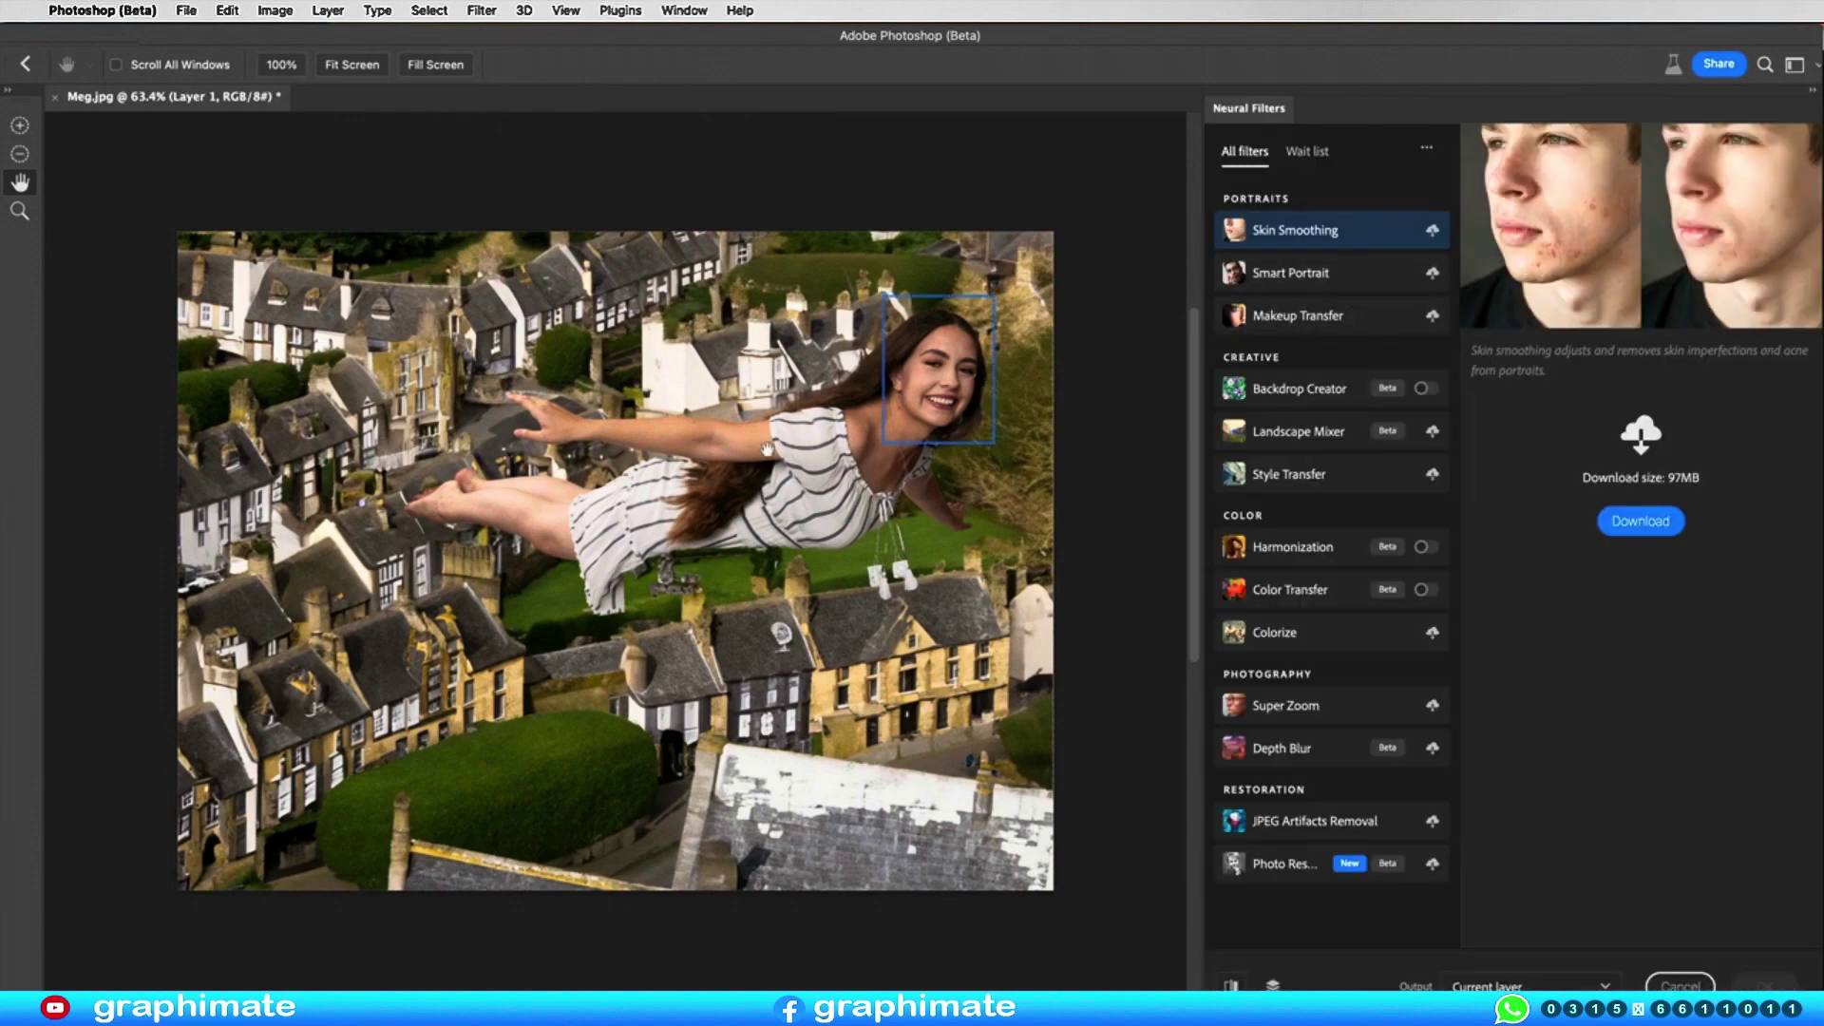
{"action": "left_click", "coordinate": [1294, 560]}
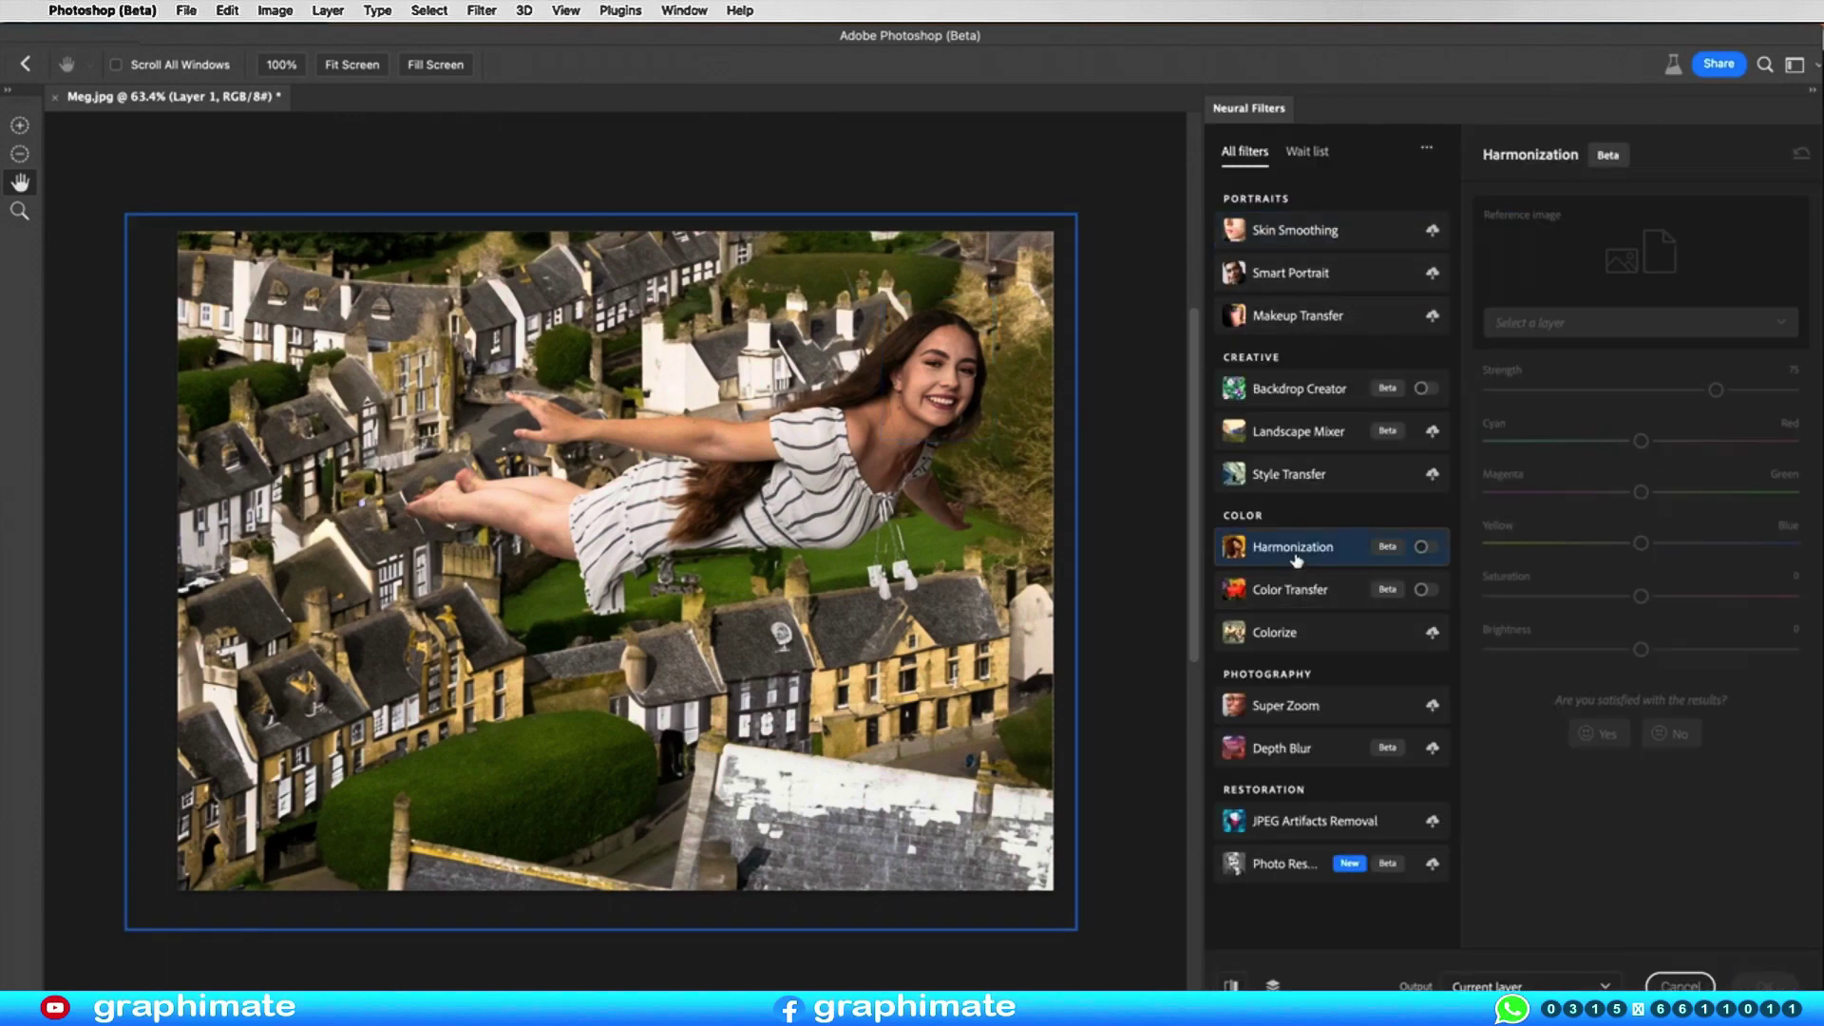
{"action": "left_click", "coordinate": [1421, 548]}
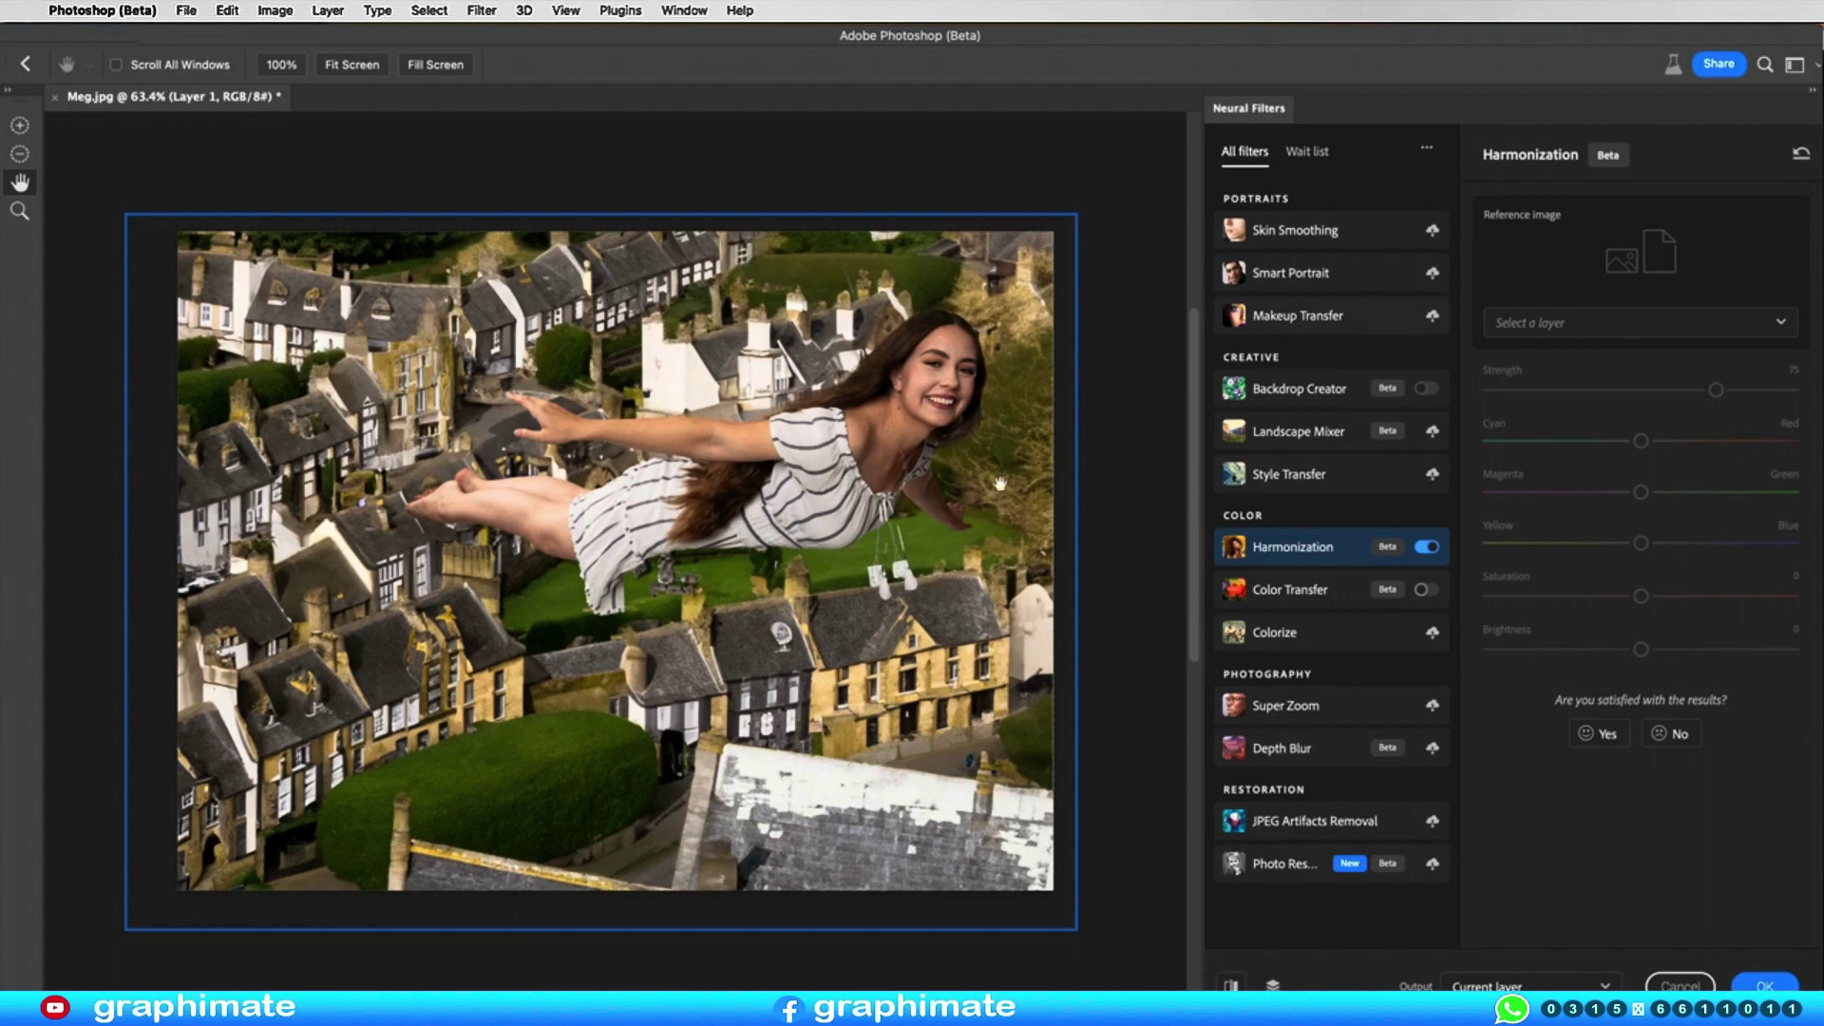
{"action": "left_click", "coordinate": [1530, 323]}
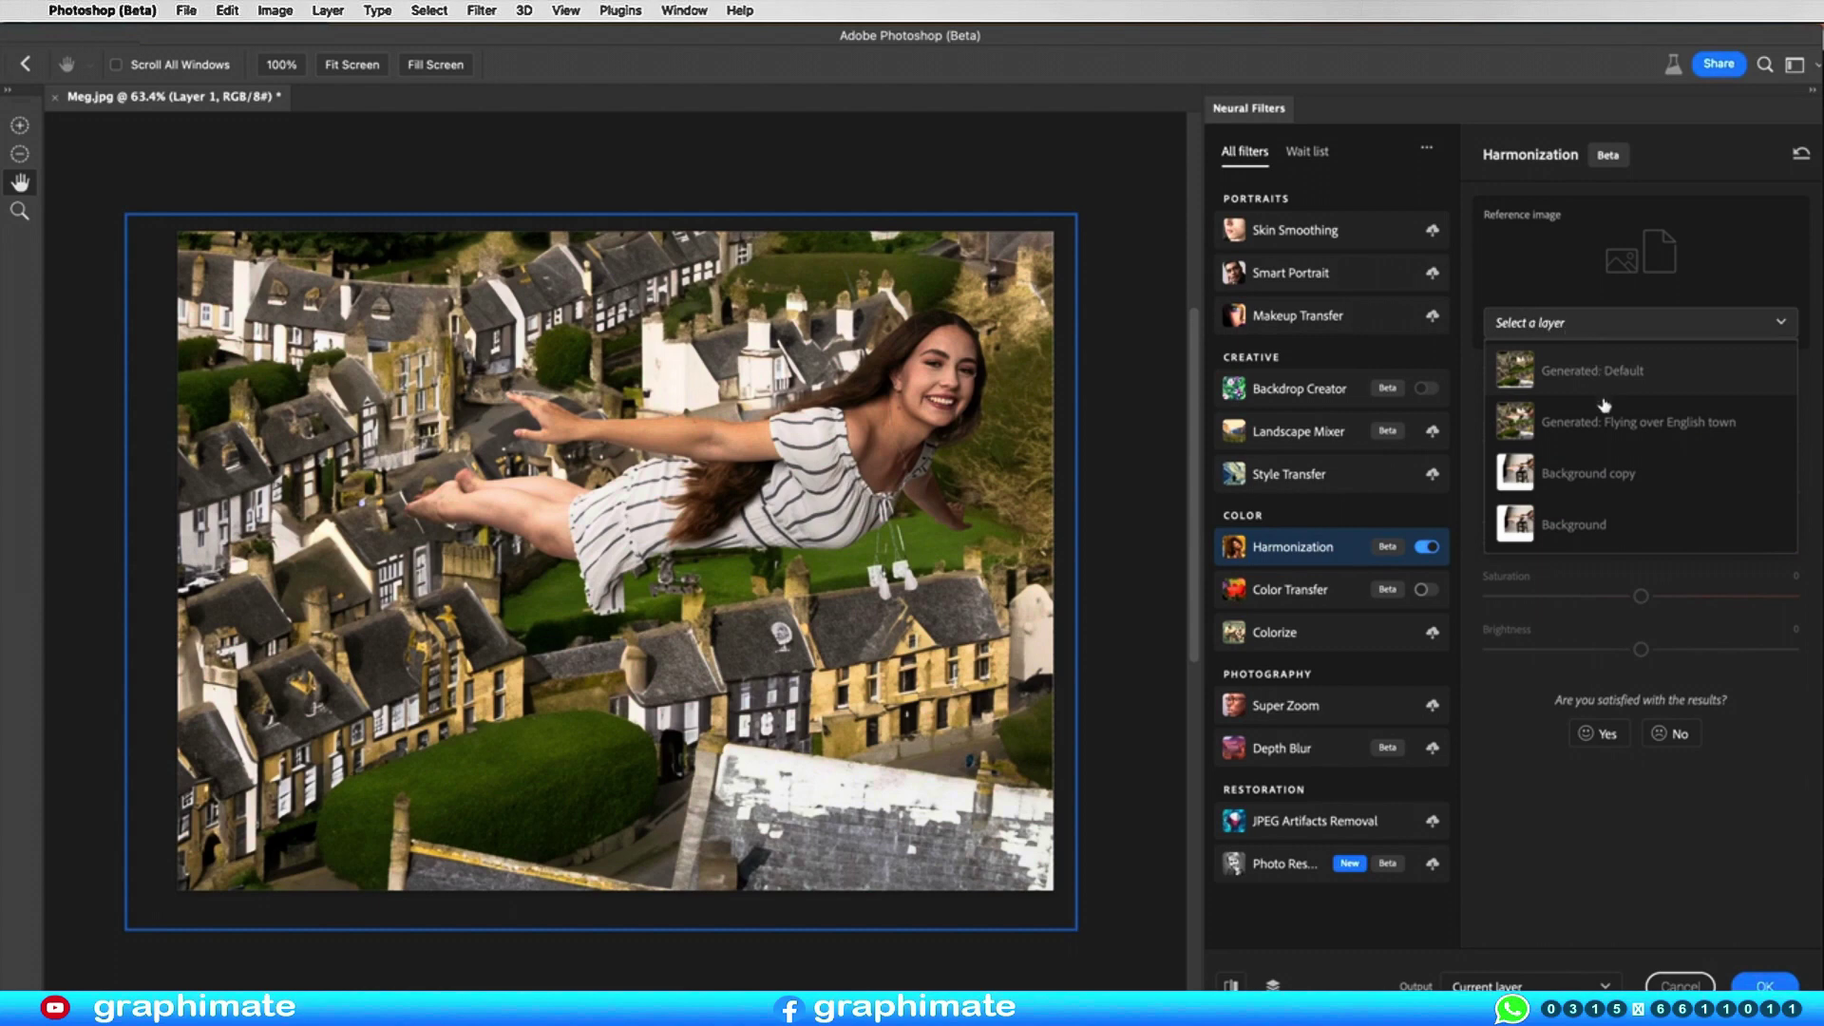
{"action": "left_click", "coordinate": [1590, 370]}
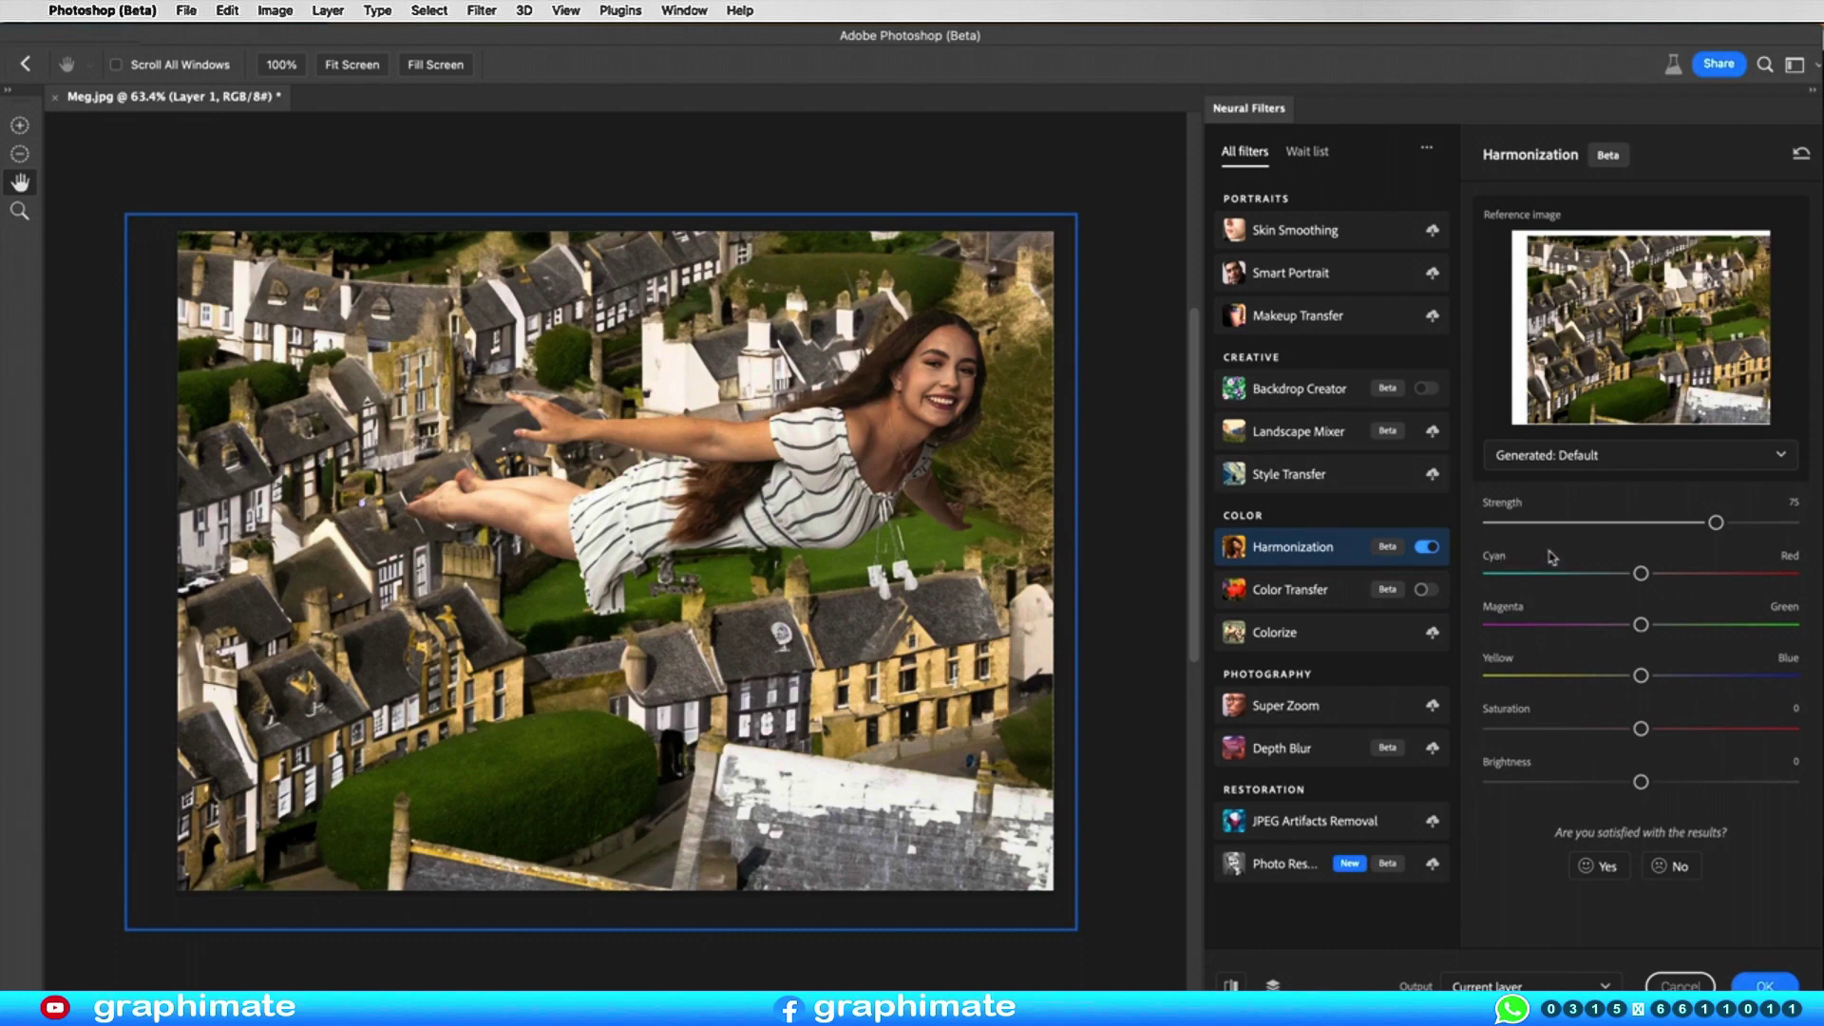
{"action": "left_click_drag", "start_coordinate": [1715, 522], "coordinate": [1674, 524]}
{"action": "left_click_drag", "start_coordinate": [1674, 524], "coordinate": [1668, 523]}
{"action": "left_click", "coordinate": [1764, 986]}
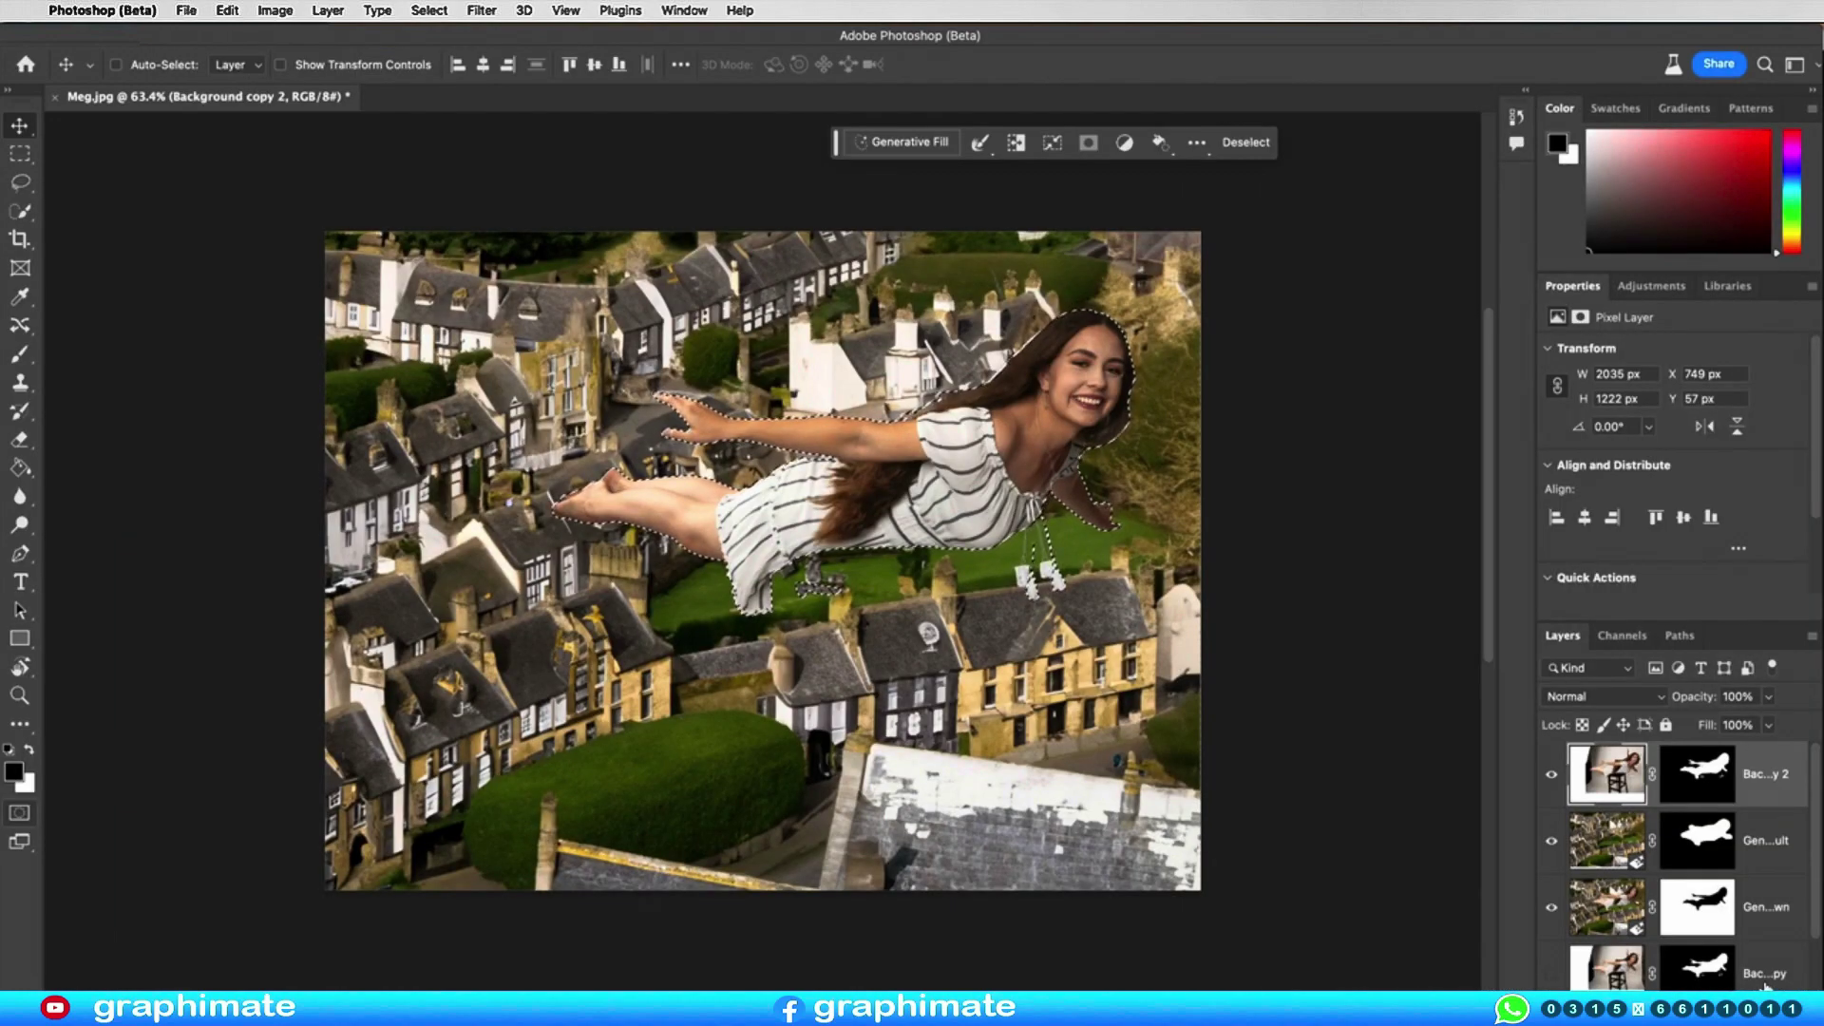
Step: Lasso a fresh selection from the woman's head along her arm and enter the generative fill prompt 'wavy hair'
{"action": "key", "text": "ctrl+d"}
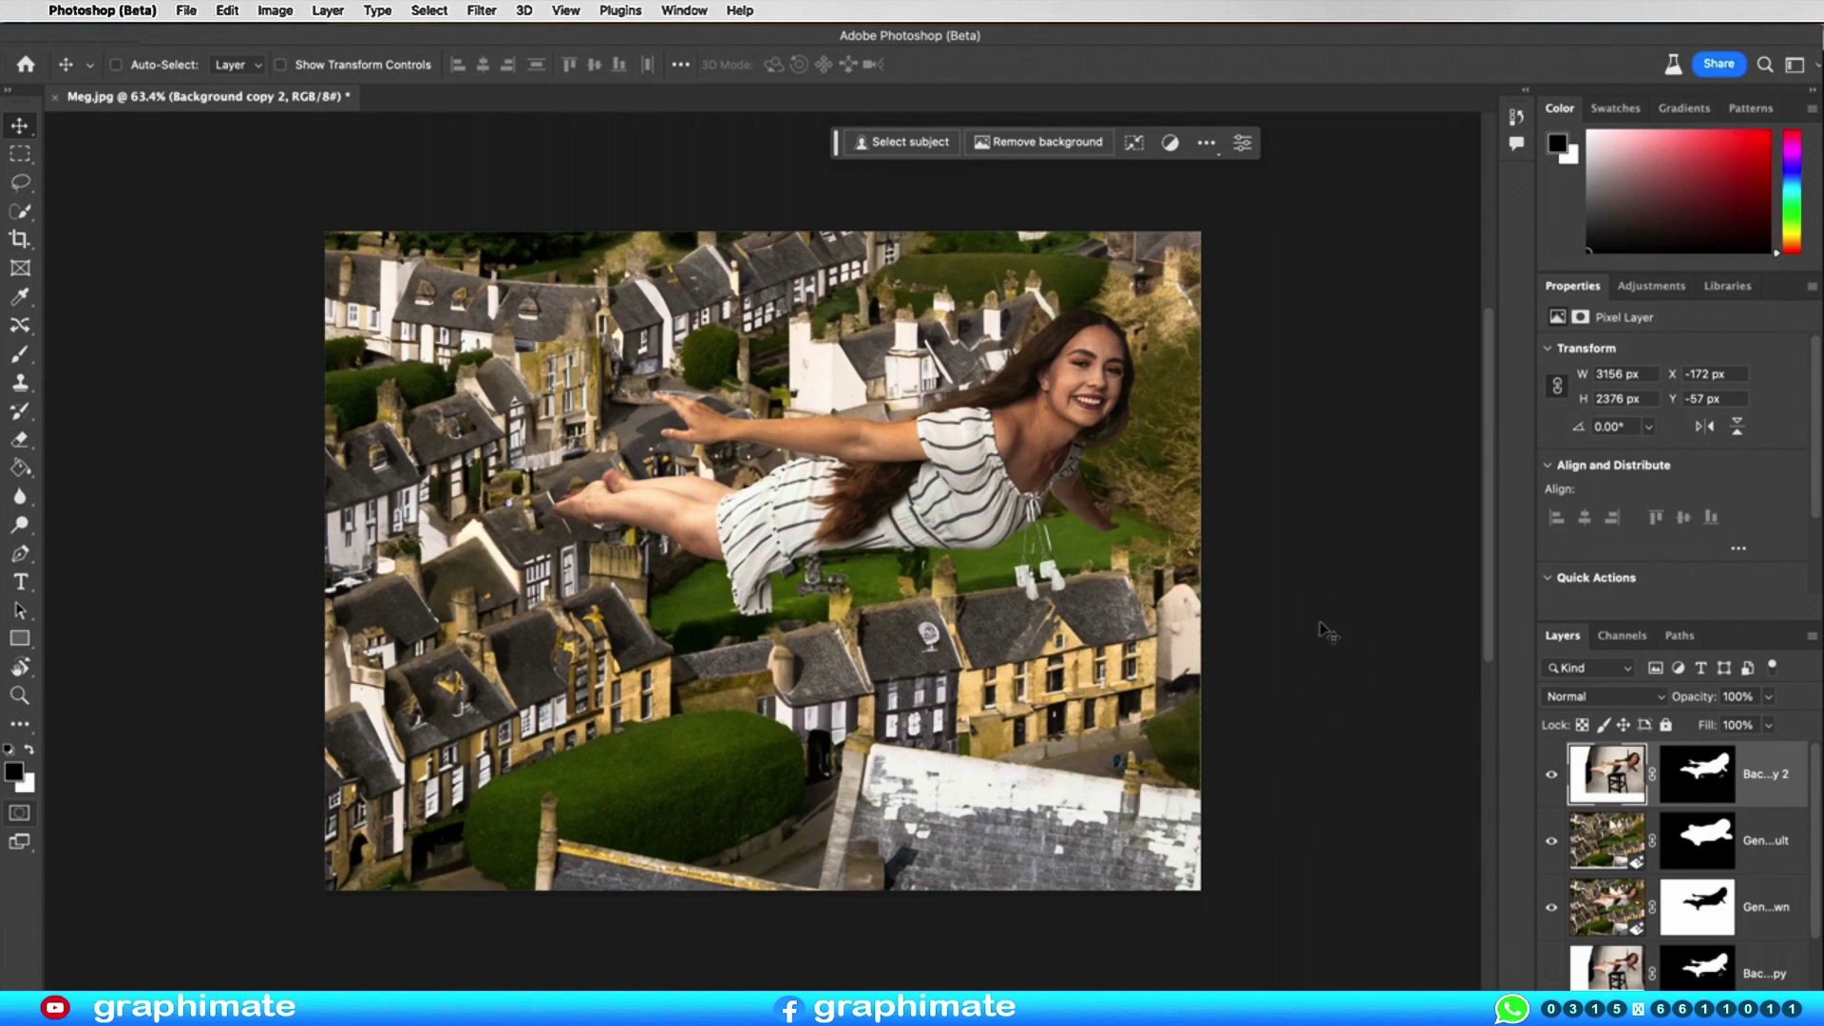
{"action": "left_click", "coordinate": [21, 183]}
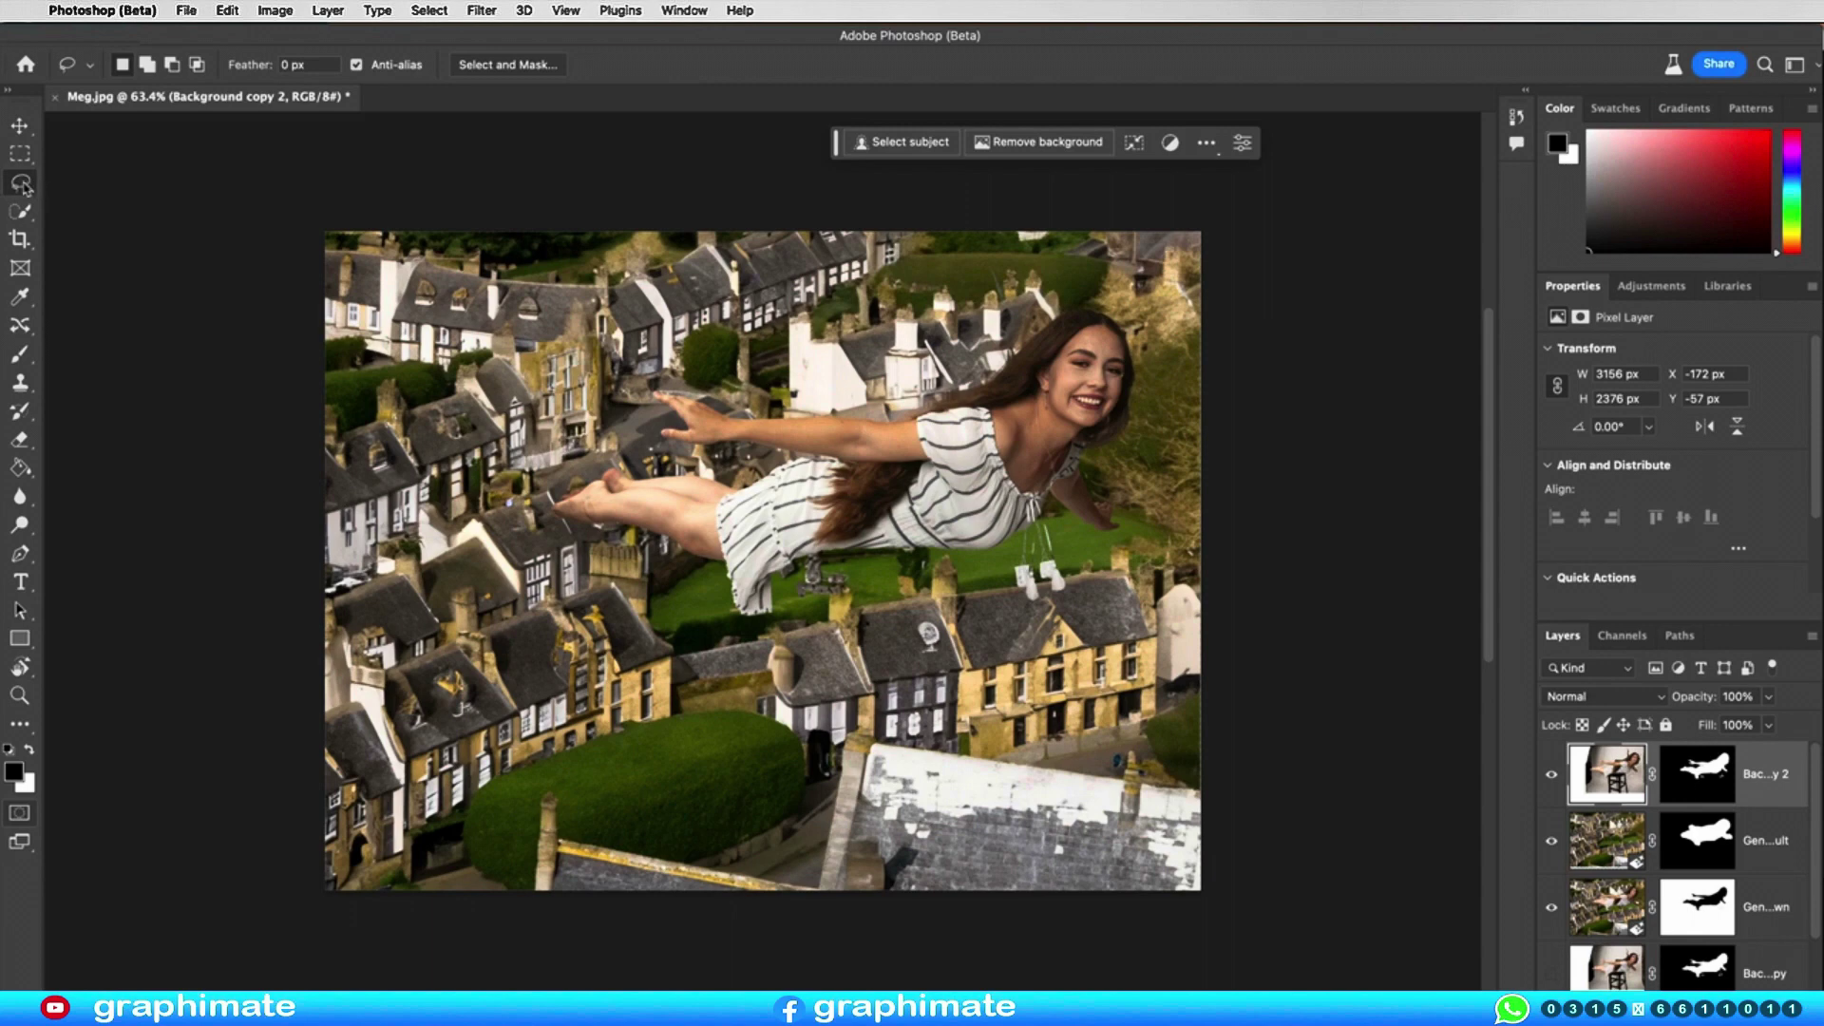
{"action": "right_click", "coordinate": [21, 183]}
{"action": "left_click", "coordinate": [111, 182]}
{"action": "mouse_move", "coordinate": [1091, 314]}
{"action": "left_mouse_down"}
{"action": "mouse_move", "coordinate": [828, 340]}
{"action": "mouse_move", "coordinate": [776, 406]}
{"action": "mouse_move", "coordinate": [783, 430]}
{"action": "mouse_move", "coordinate": [935, 435]}
{"action": "mouse_move", "coordinate": [1100, 309]}
{"action": "mouse_move", "coordinate": [1009, 357]}
{"action": "left_mouse_up"}
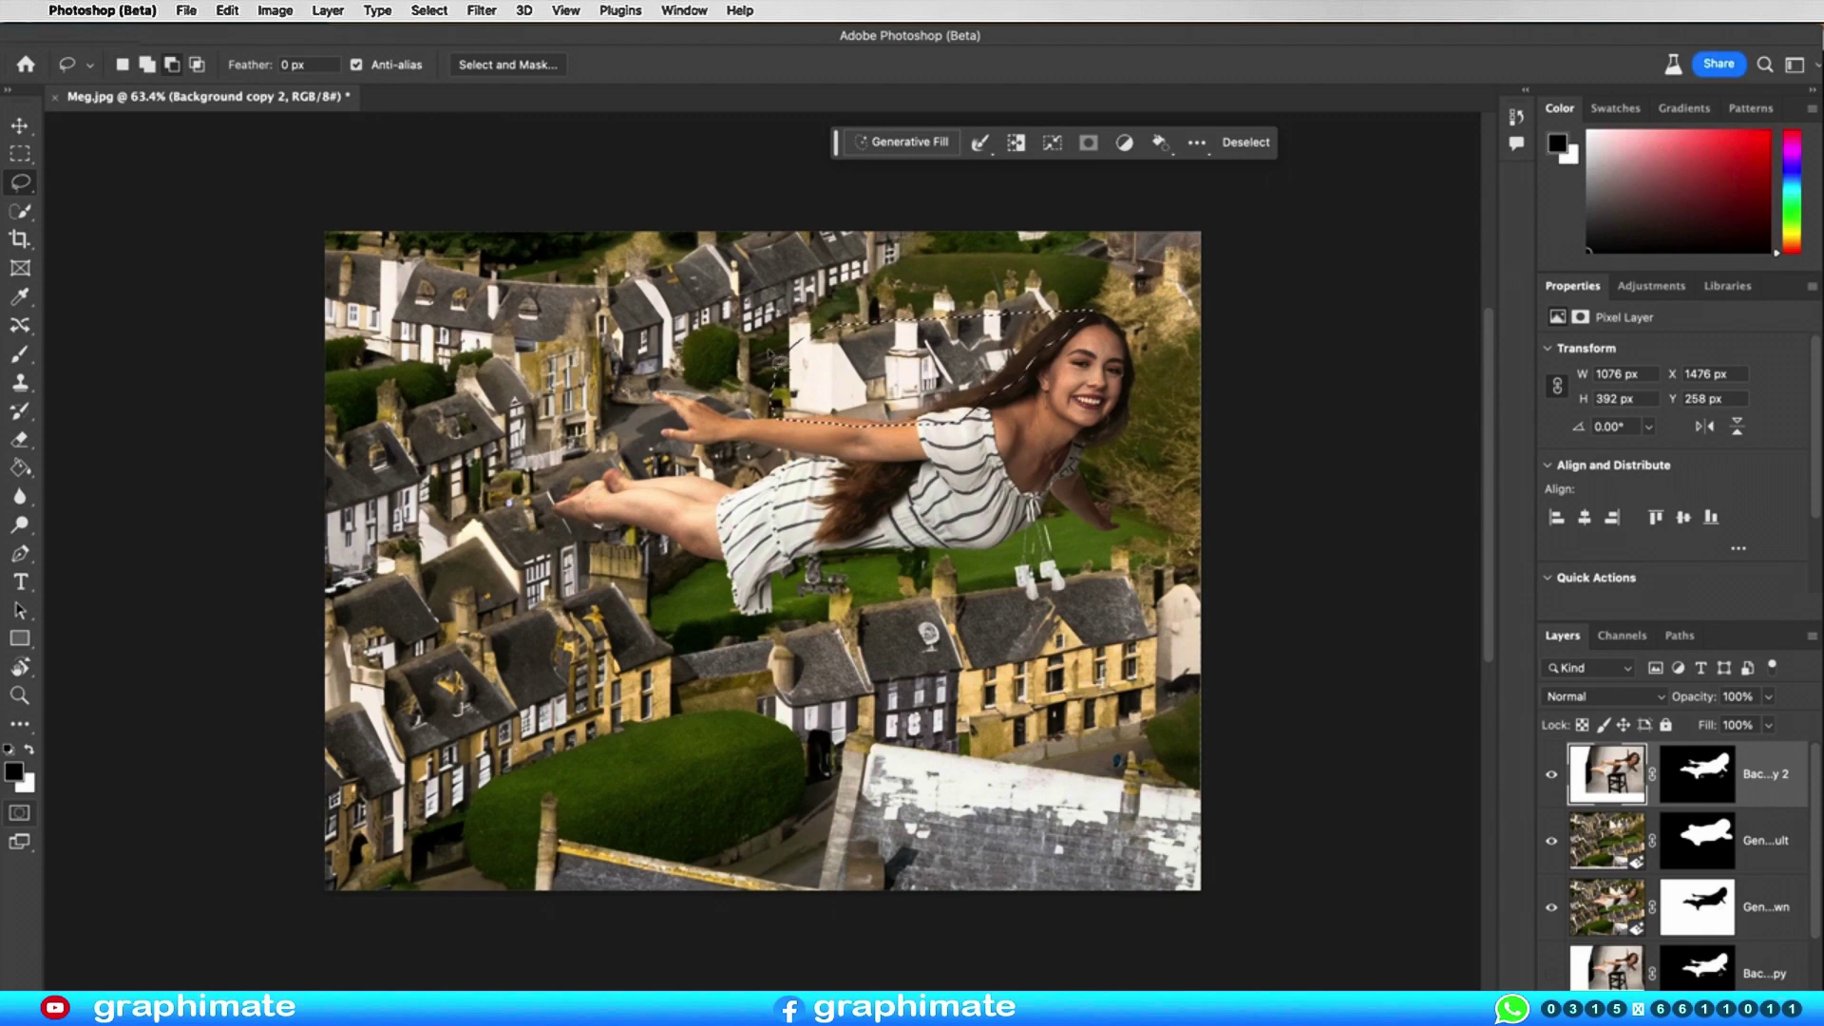
{"action": "left_click", "coordinate": [902, 141]}
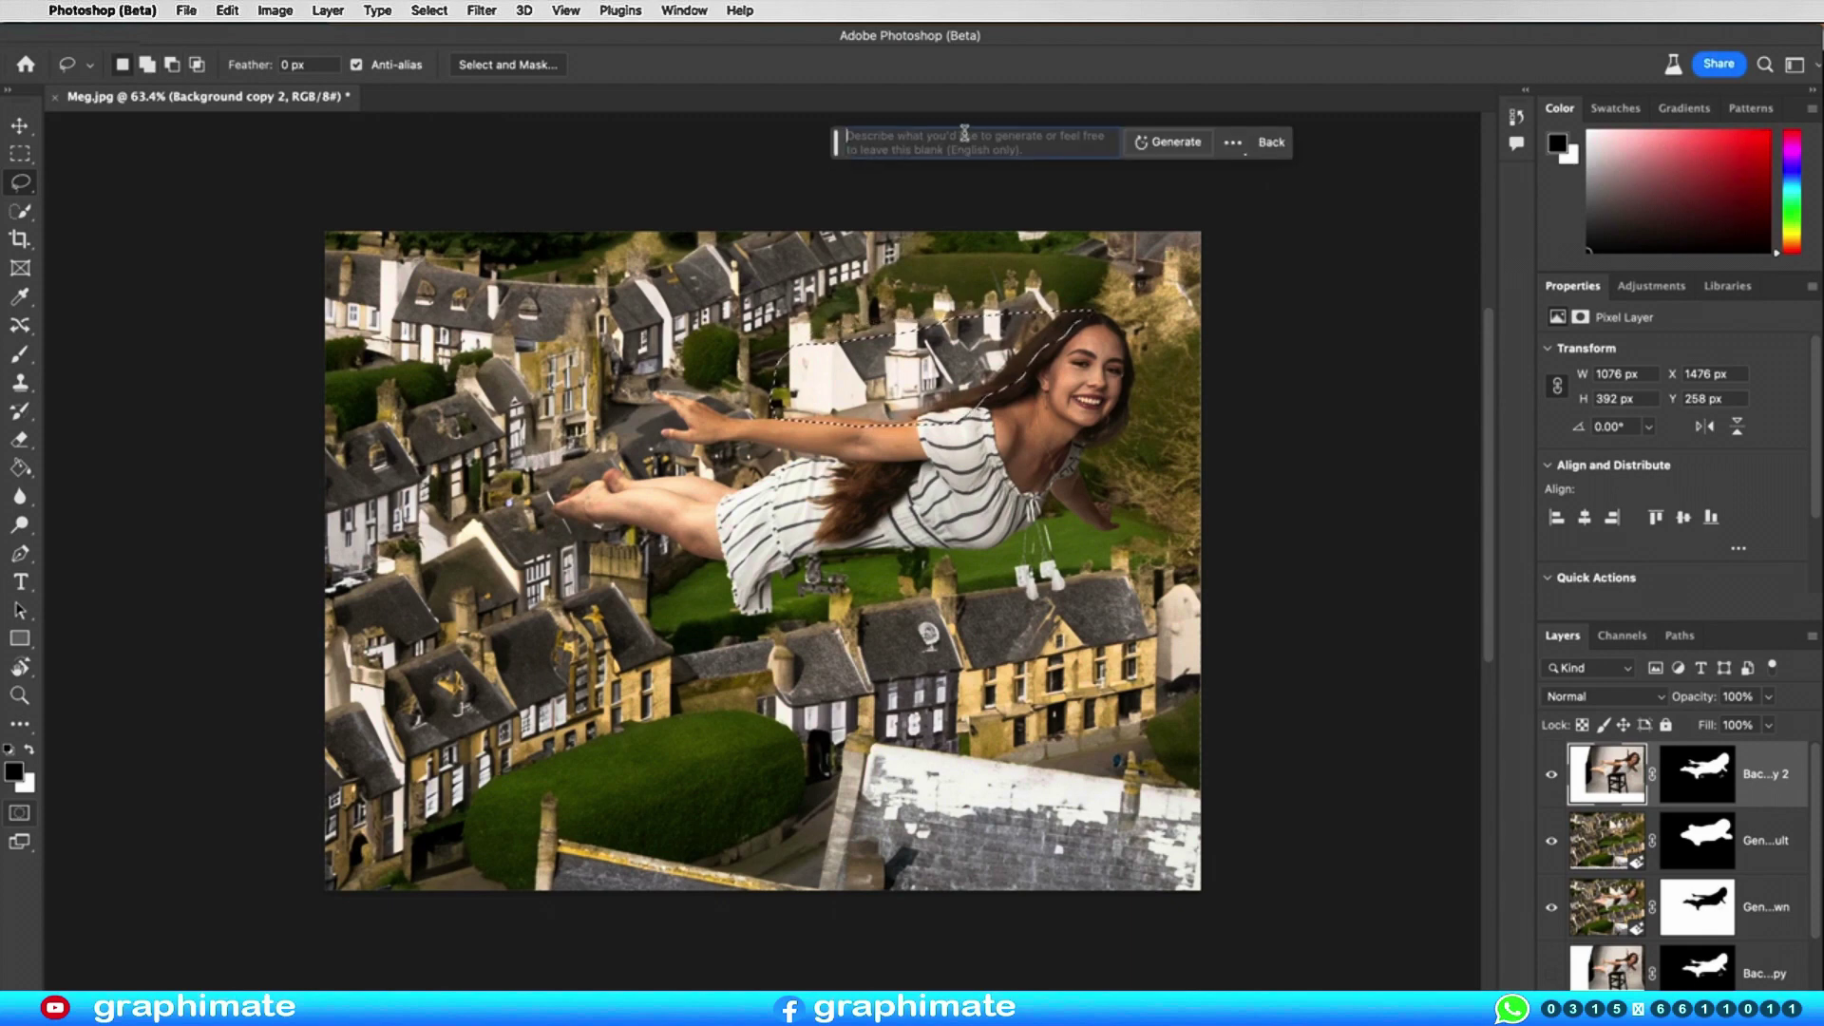
{"action": "mouse_move", "coordinate": [965, 141]}
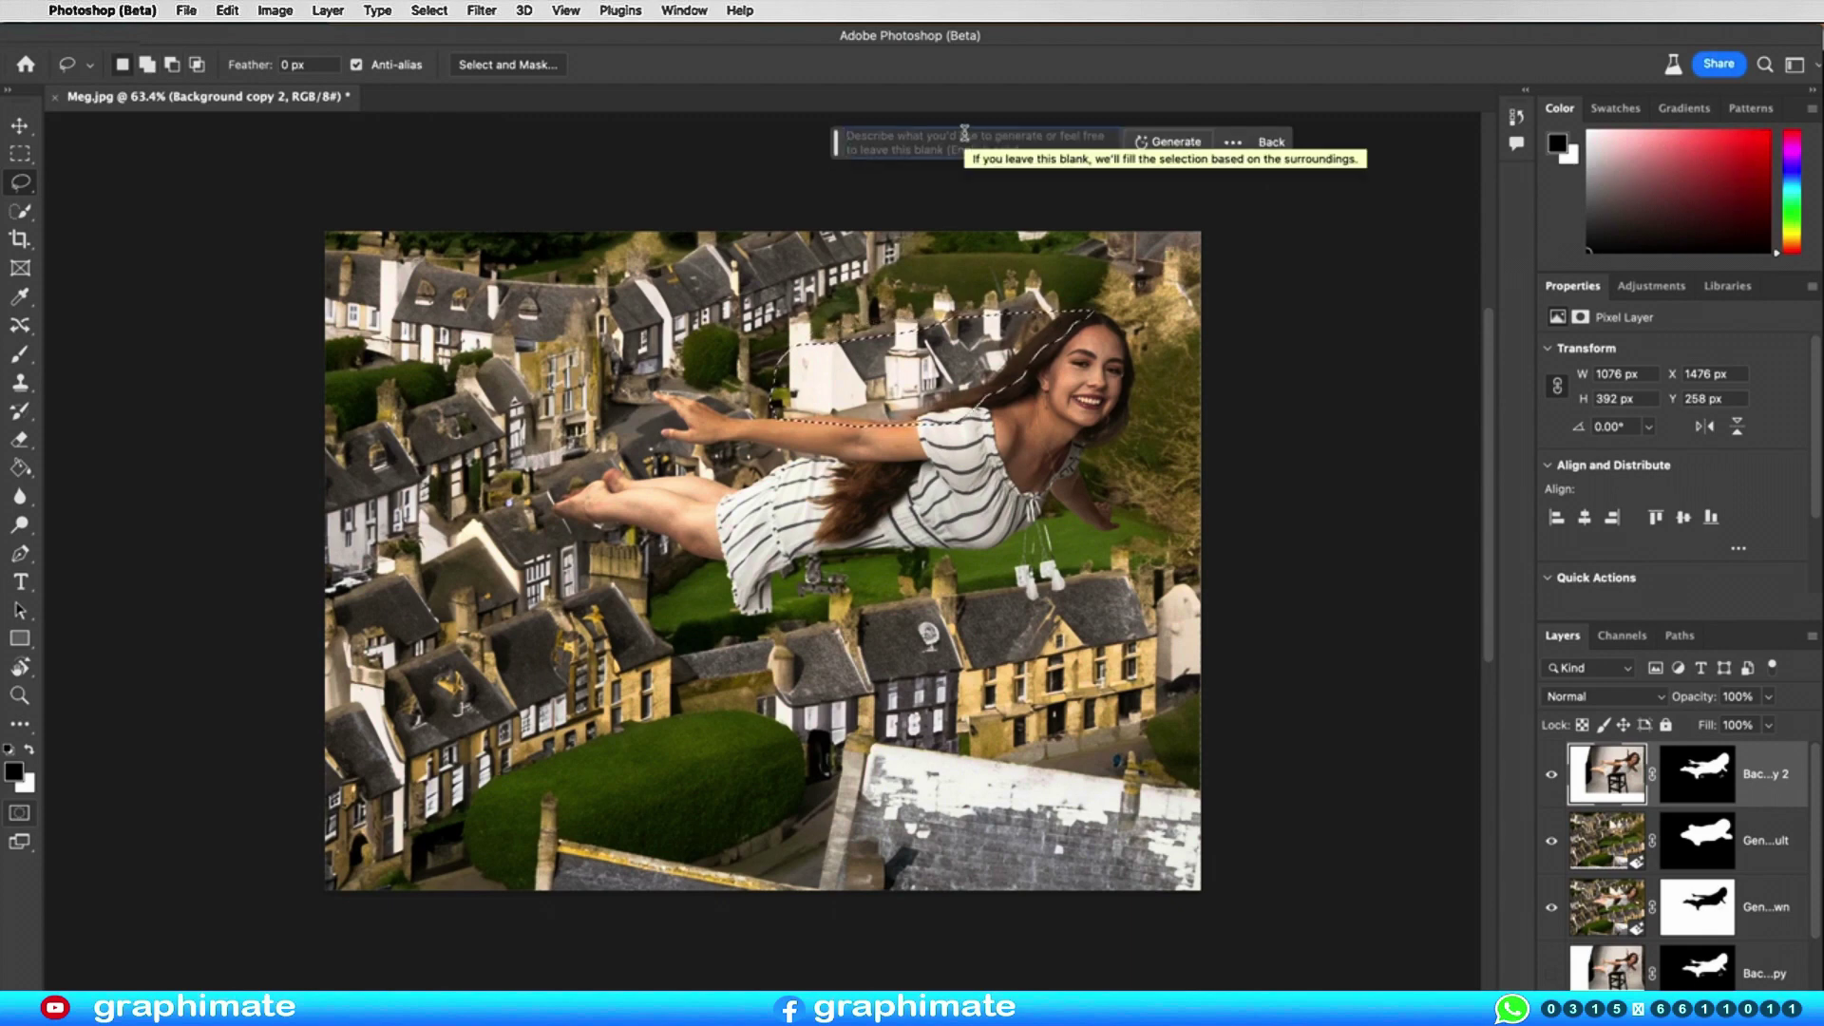
{"action": "type", "text": "wavy hair"}
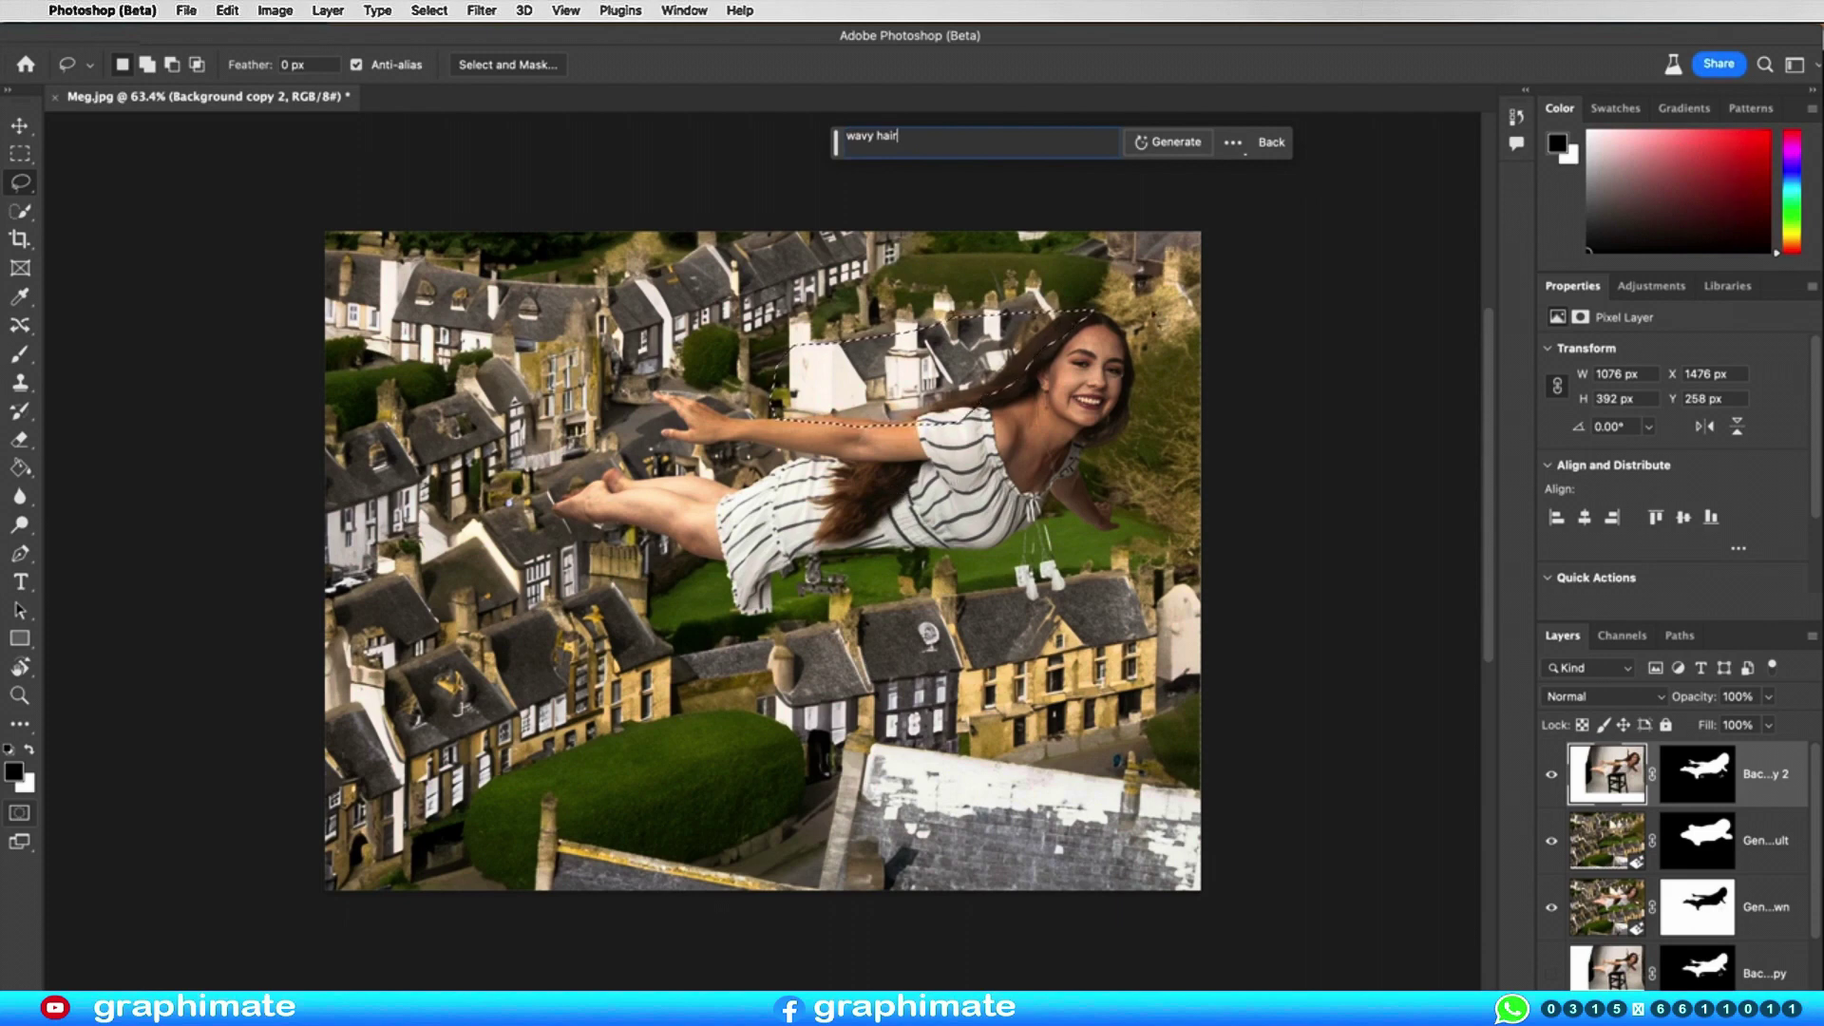
Step: Generate the wavy hair, preview all three variations, and keep the first one
{"action": "left_click", "coordinate": [1176, 142]}
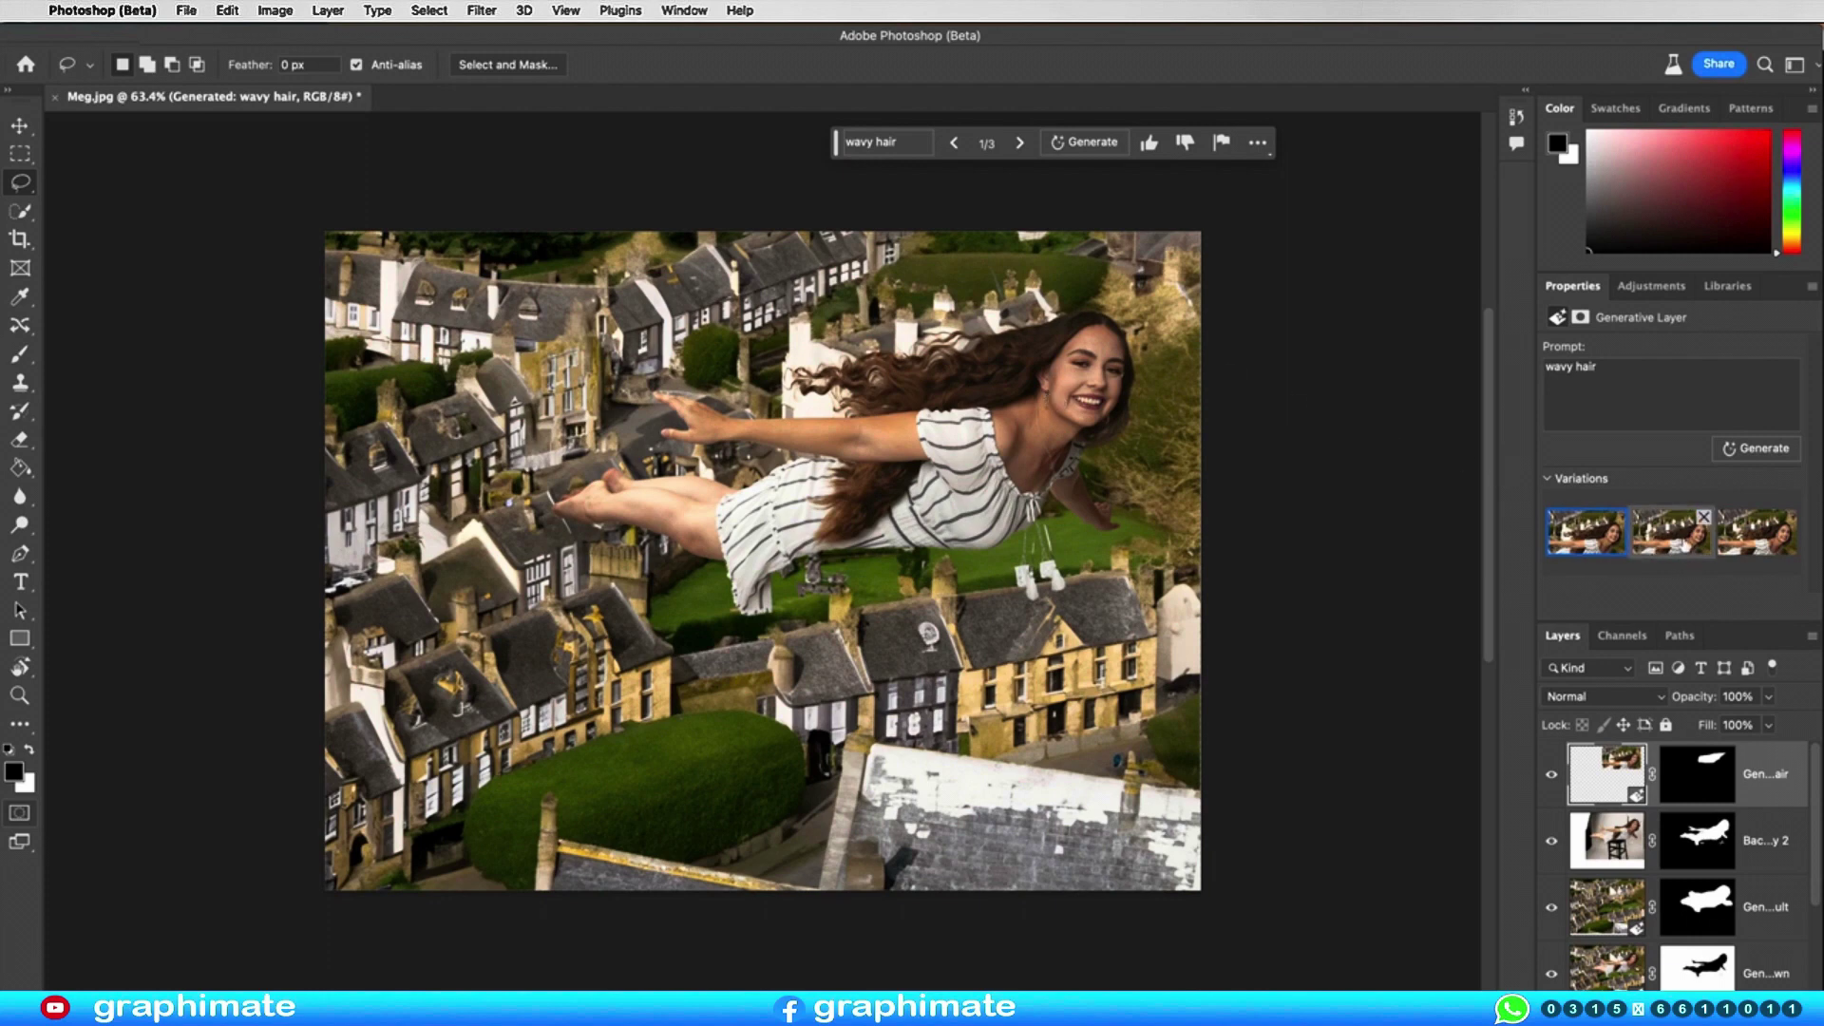
{"action": "left_click", "coordinate": [1683, 547]}
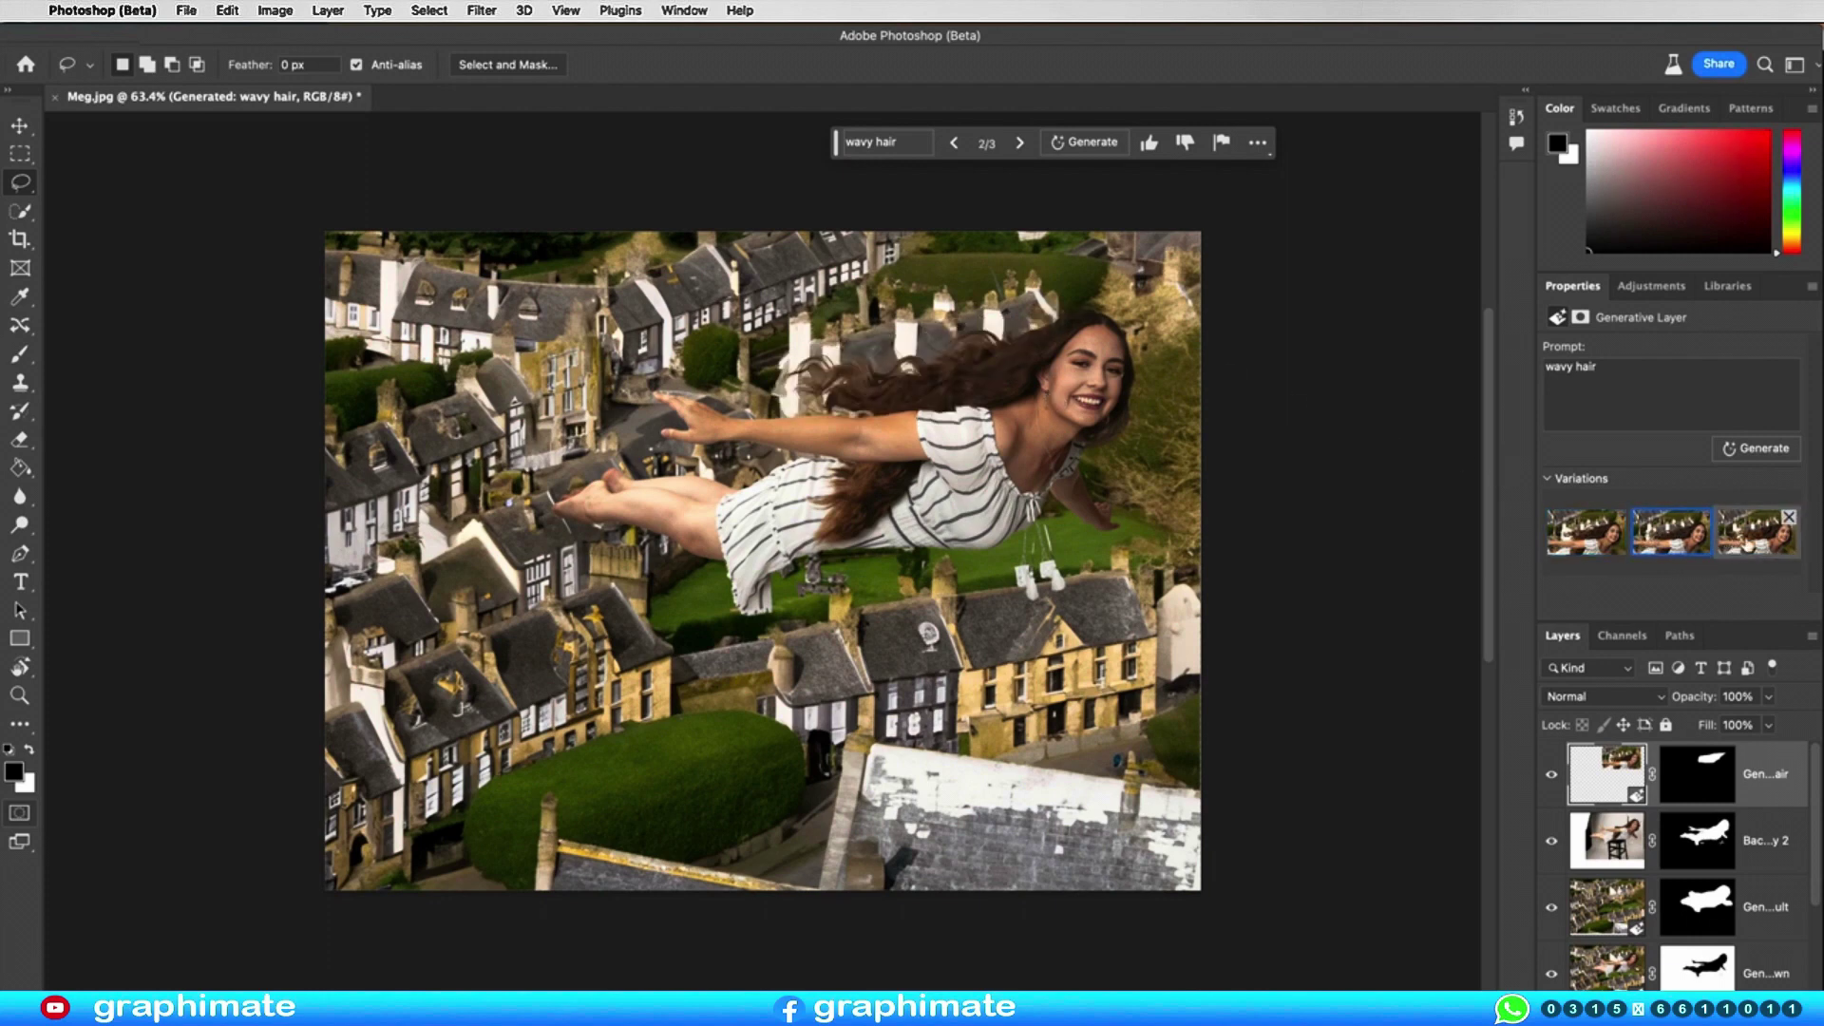
{"action": "left_click", "coordinate": [1749, 540]}
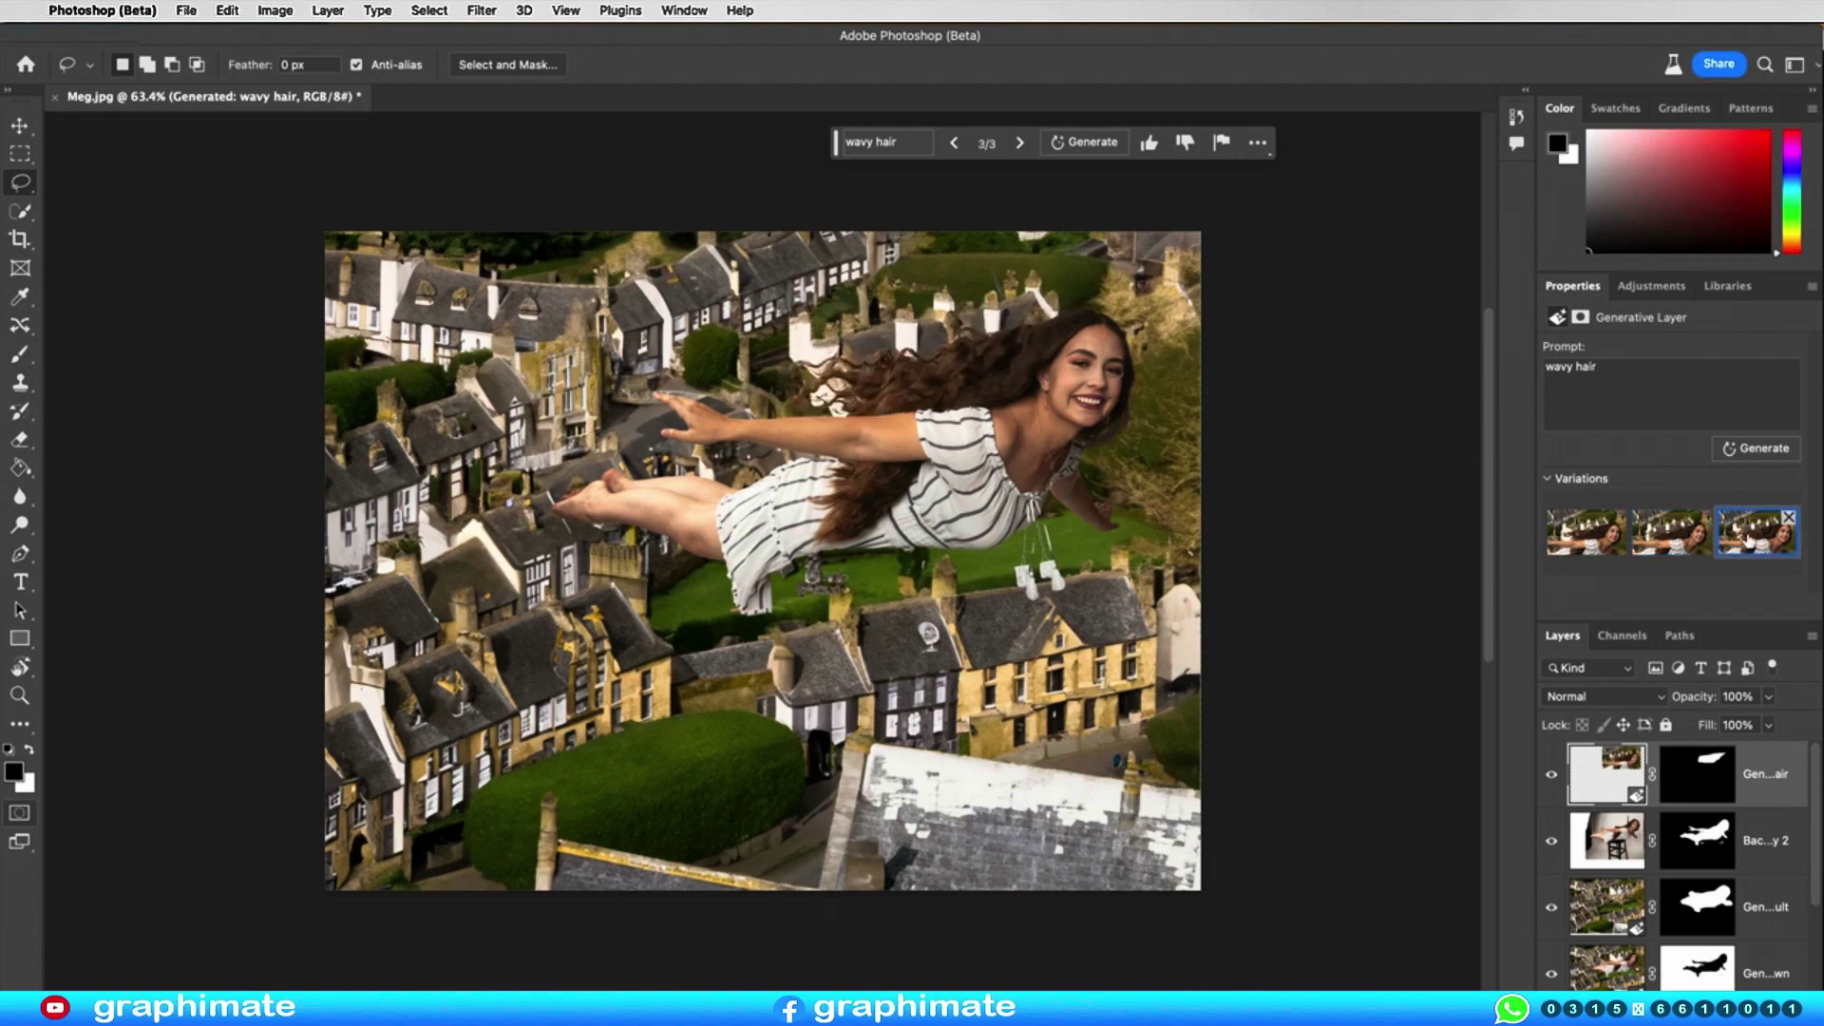
{"action": "left_click", "coordinate": [1595, 537]}
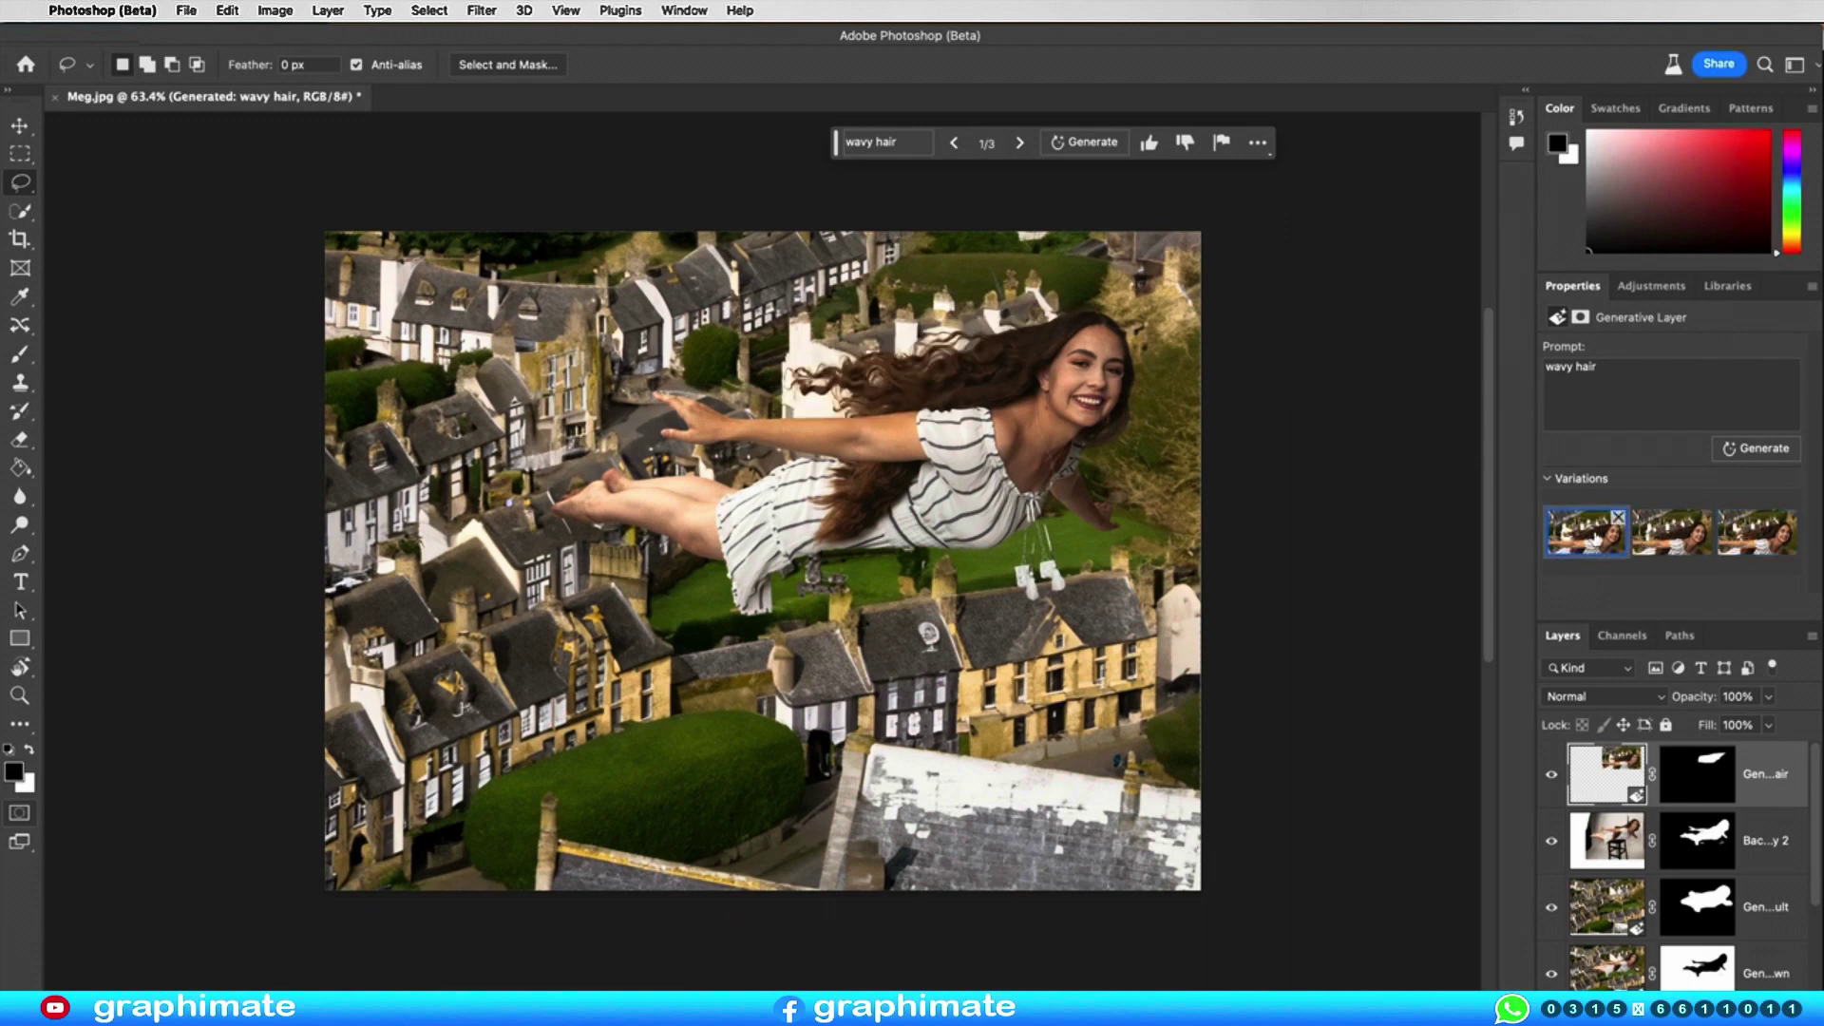